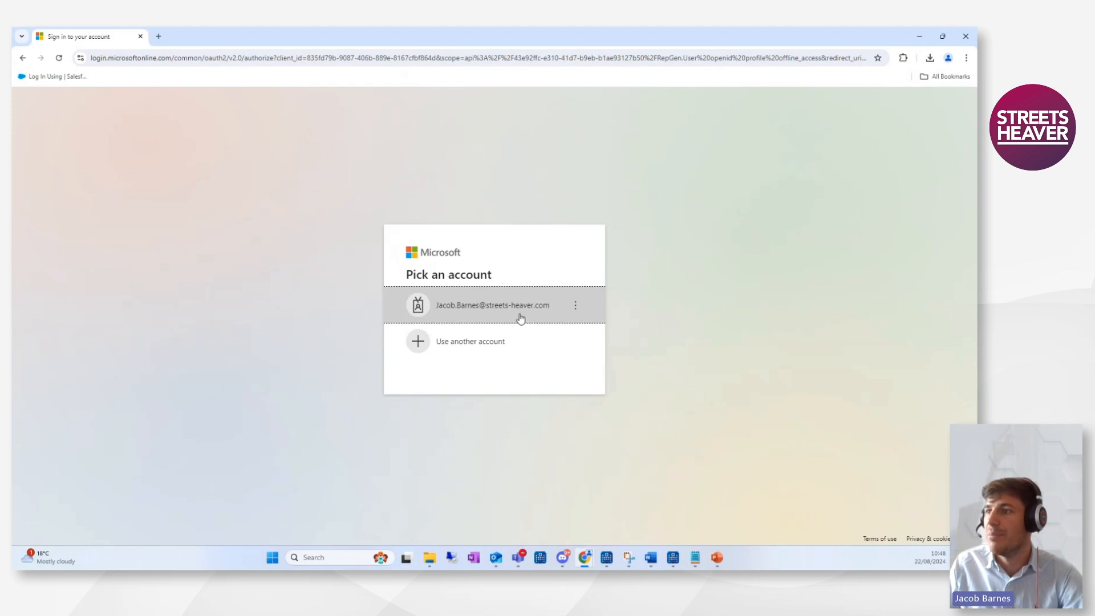
Sign in with the work Microsoft account and choose to stay signed in.
left_click(496, 306)
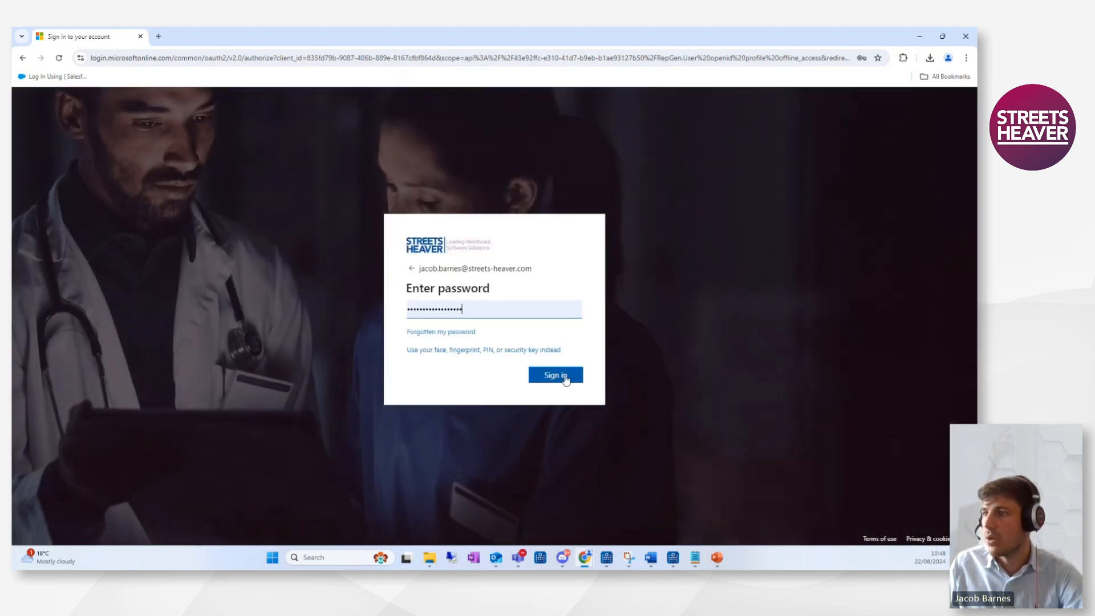
left_click(563, 376)
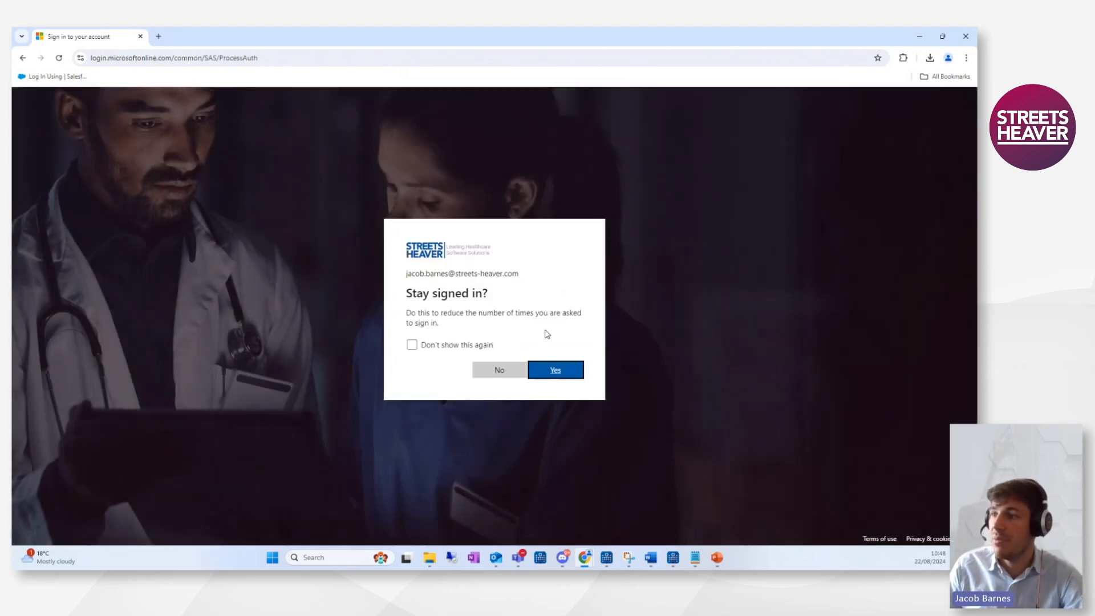
left_click(569, 371)
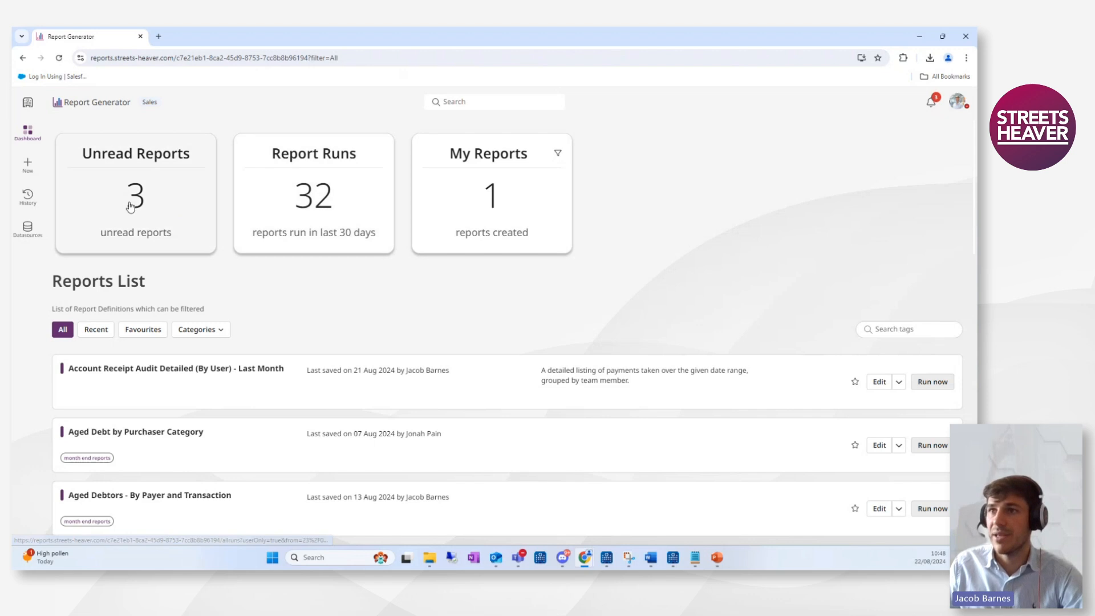
Open the unread reports notifications panel and close it again.
left_click(111, 180)
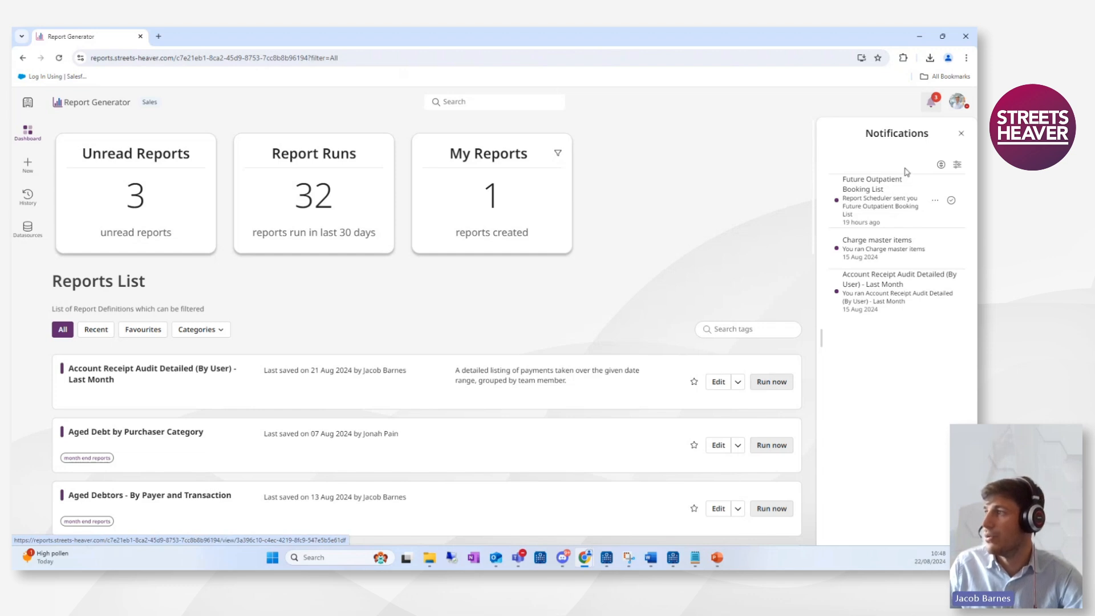
left_click(961, 134)
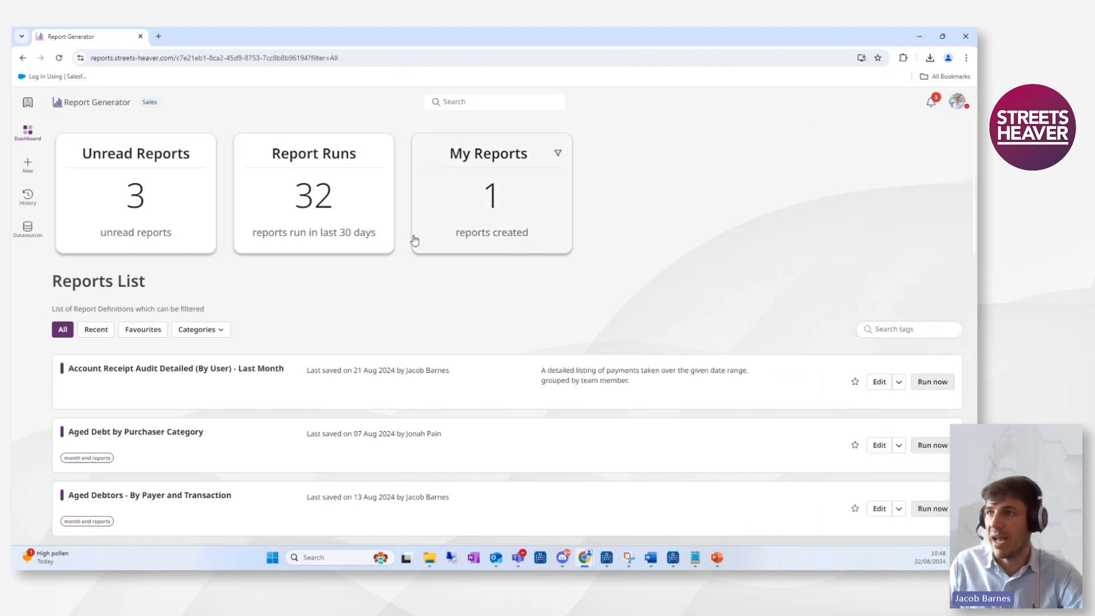
Open the history of report runs, inspect its filter options, and return to the dashboard.
left_click(340, 194)
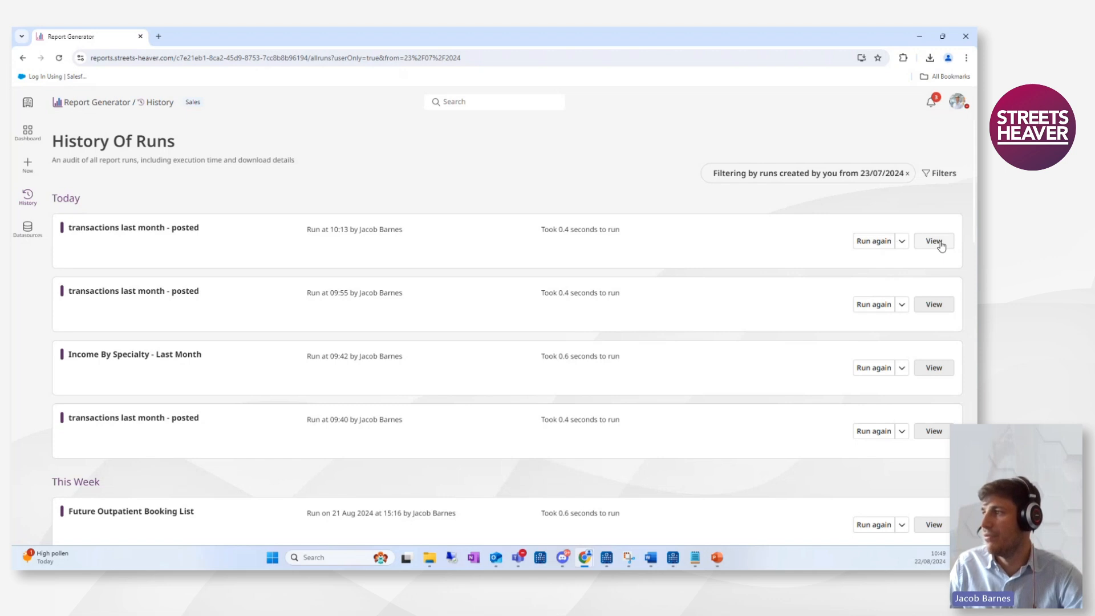
left_click(939, 173)
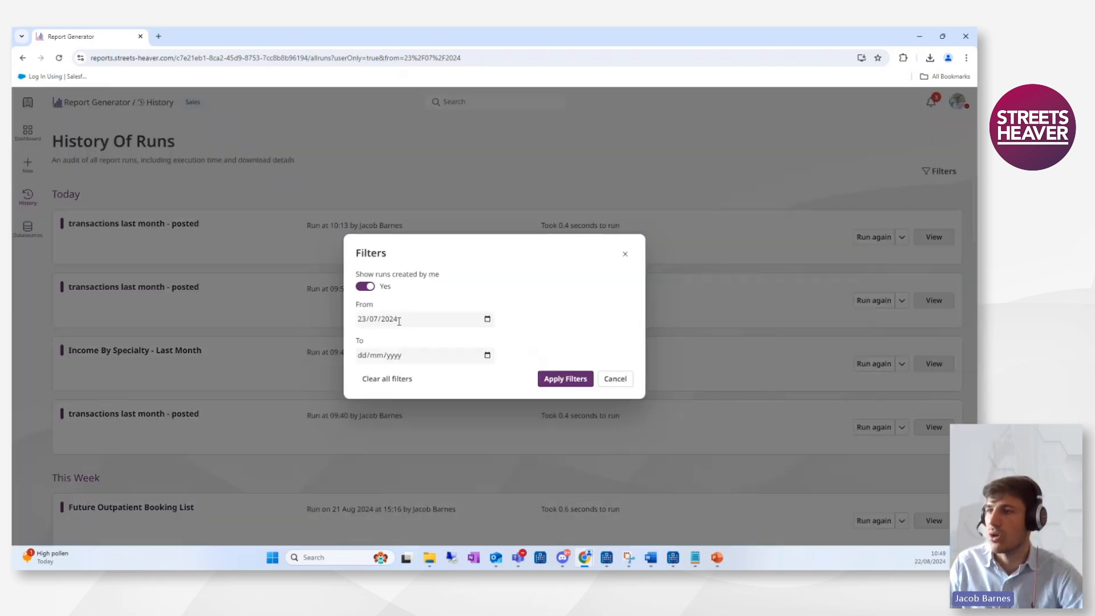
left_click(625, 254)
left_click(31, 137)
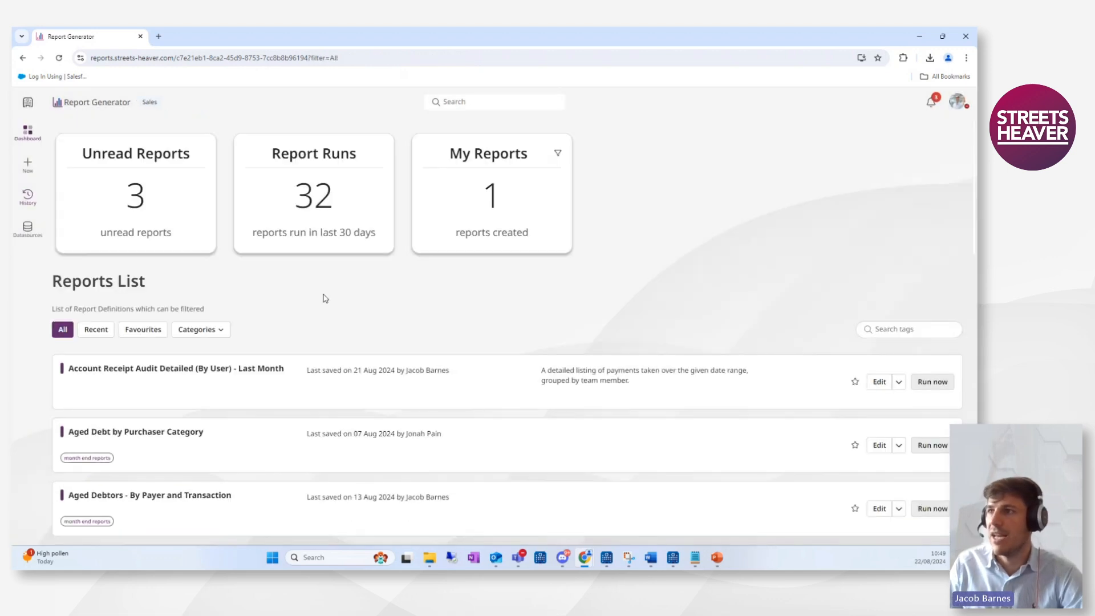
Browse the reports list under the My Reports, All, Recent and Favourites filters.
left_click(454, 207)
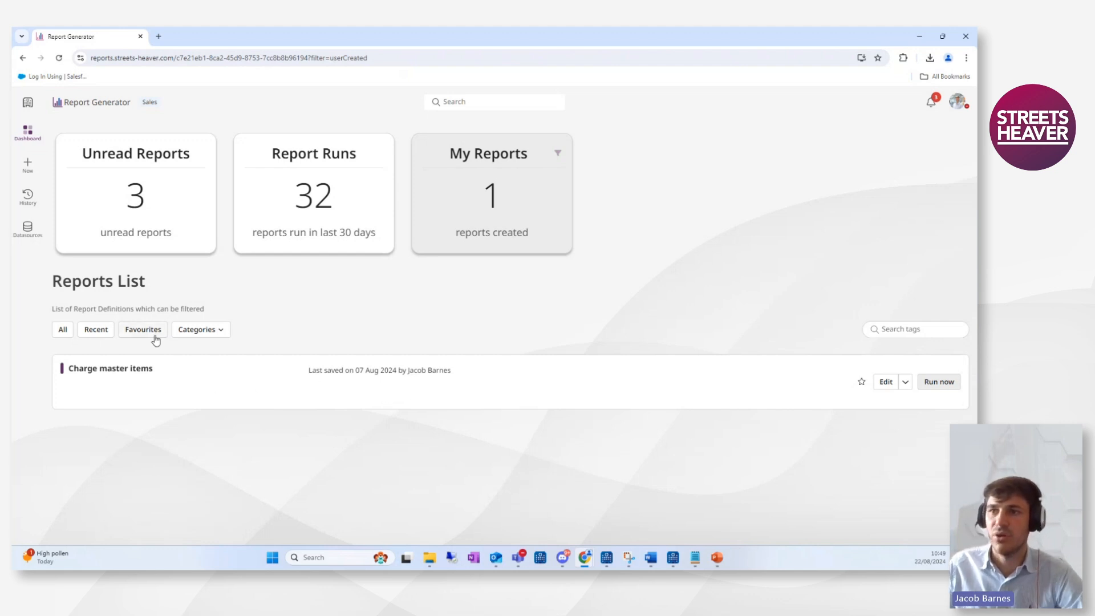
left_click(57, 331)
scroll(165, 359, "down", 2)
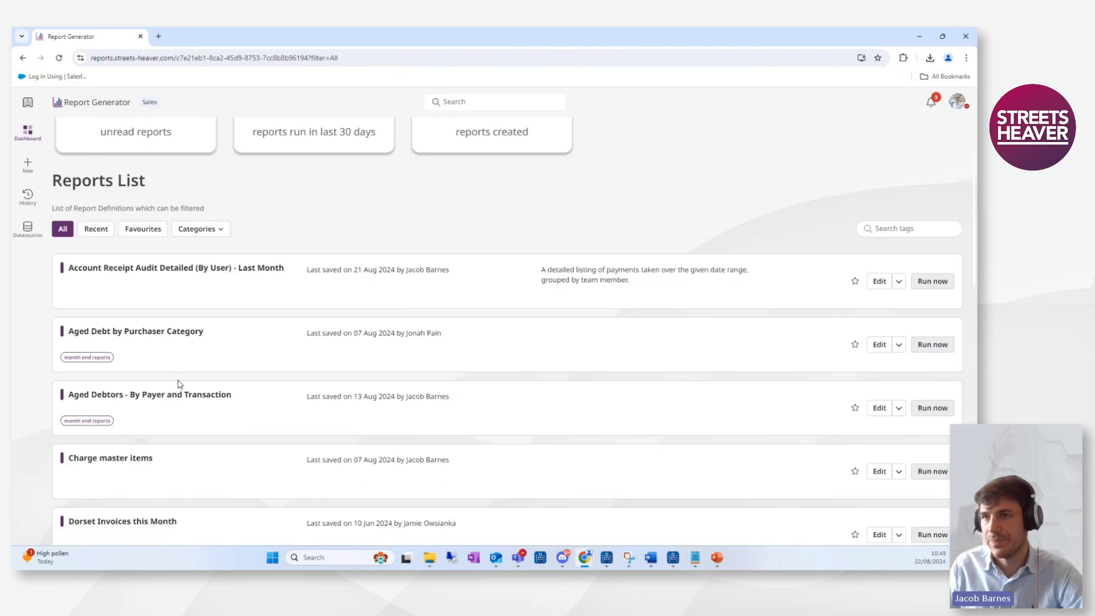
left_click(95, 229)
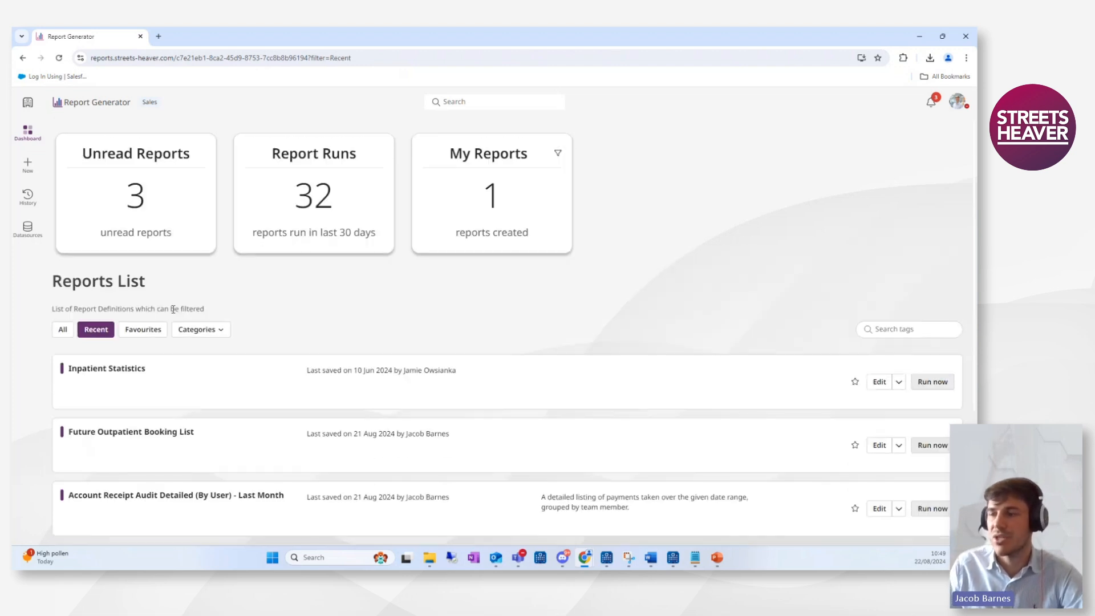
scroll(197, 345, "down", 2)
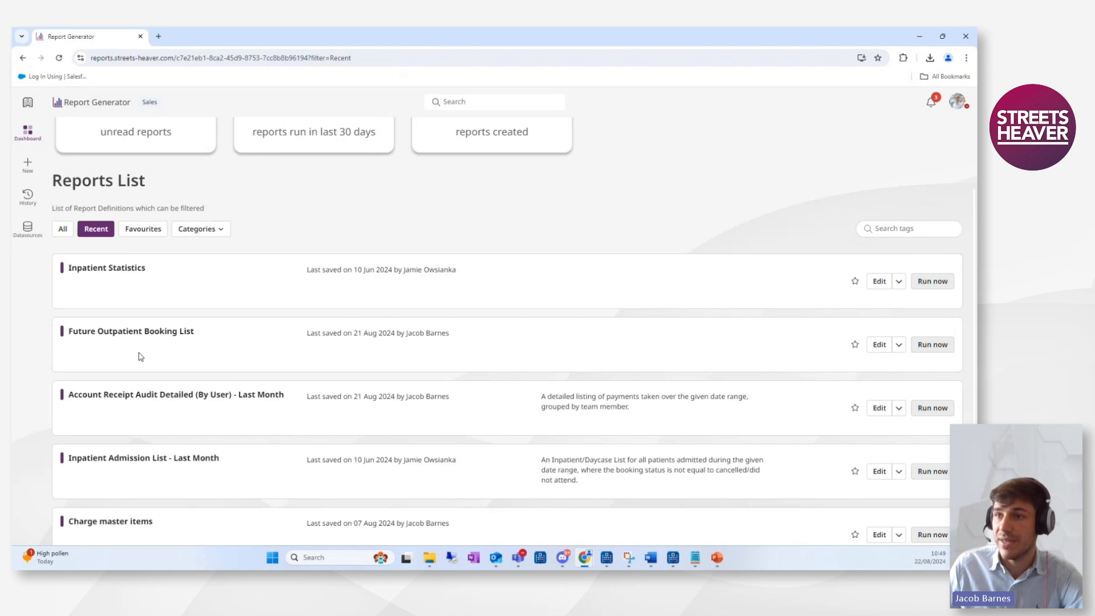
left_click(150, 229)
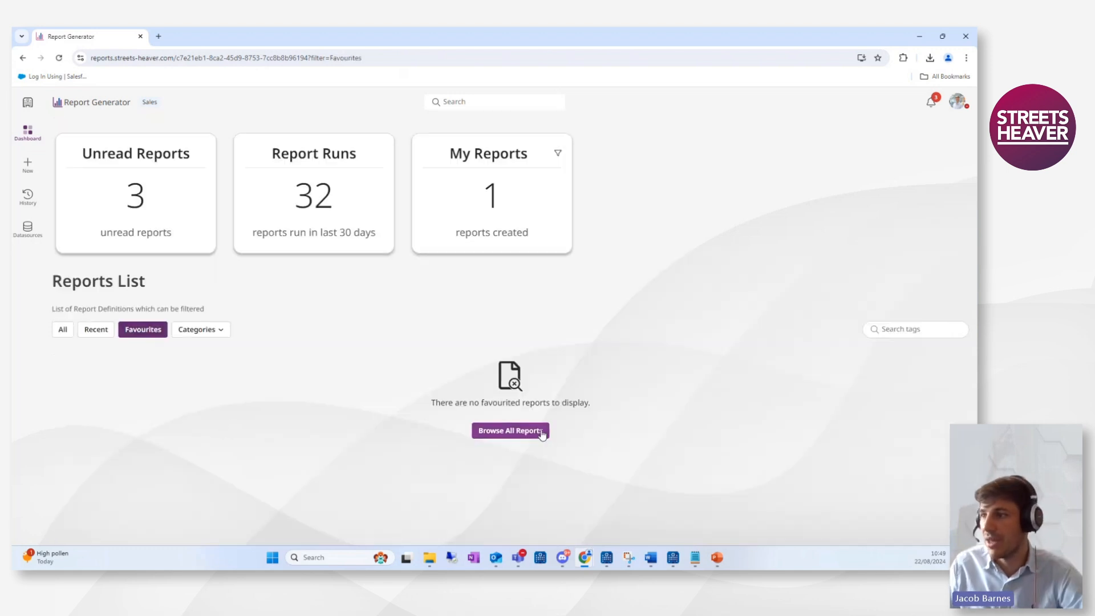
left_click(104, 330)
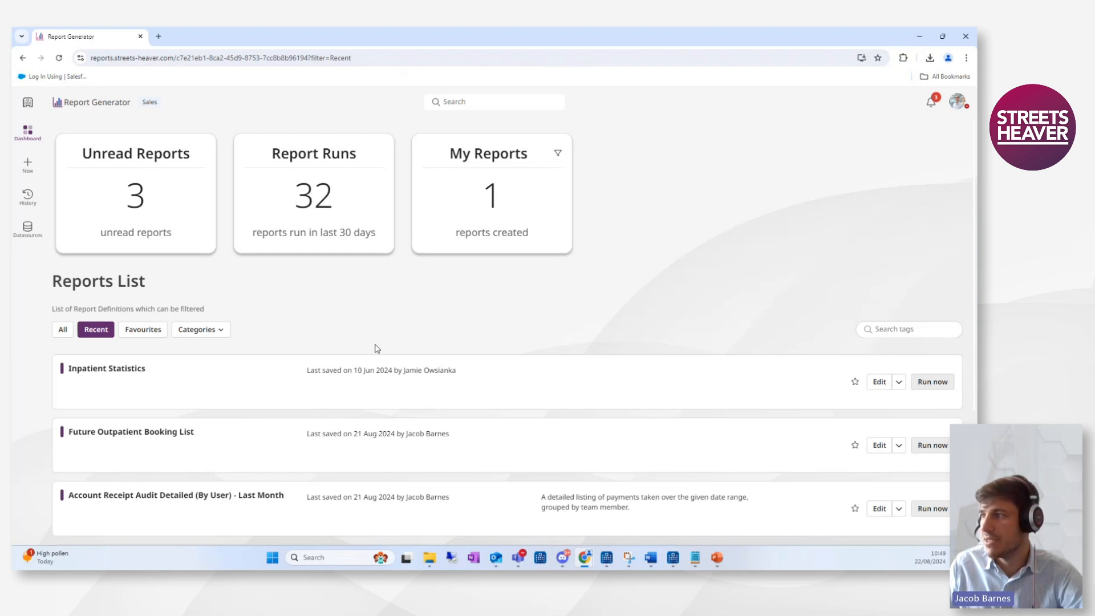
scroll(376, 348, "down", 2)
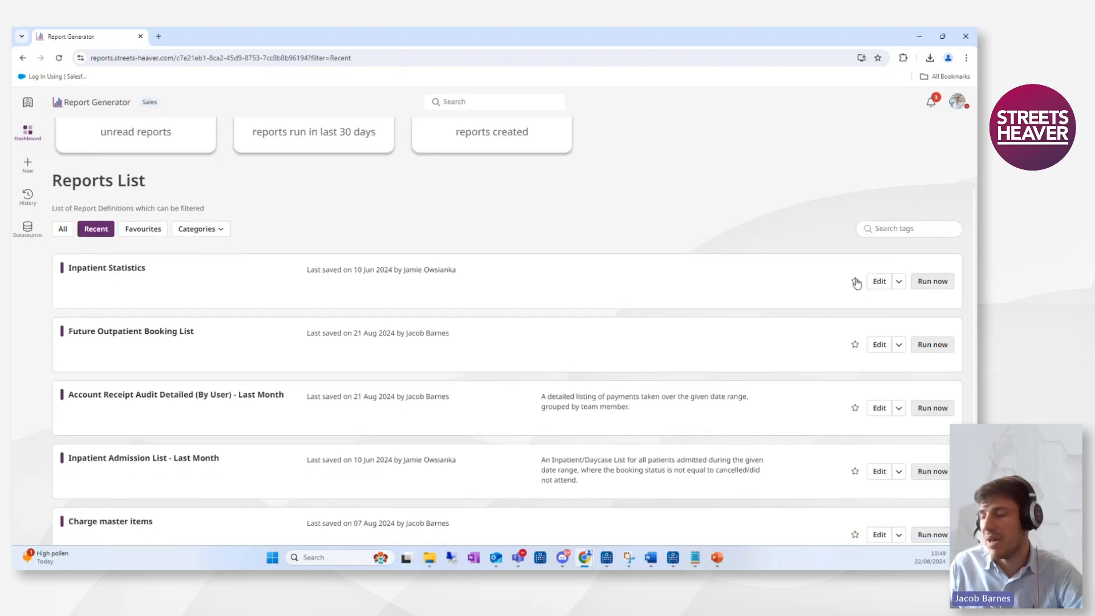
Toggle the Inpatient Statistics report as a favourite on and back off, checking the Favourites list.
left_click(855, 281)
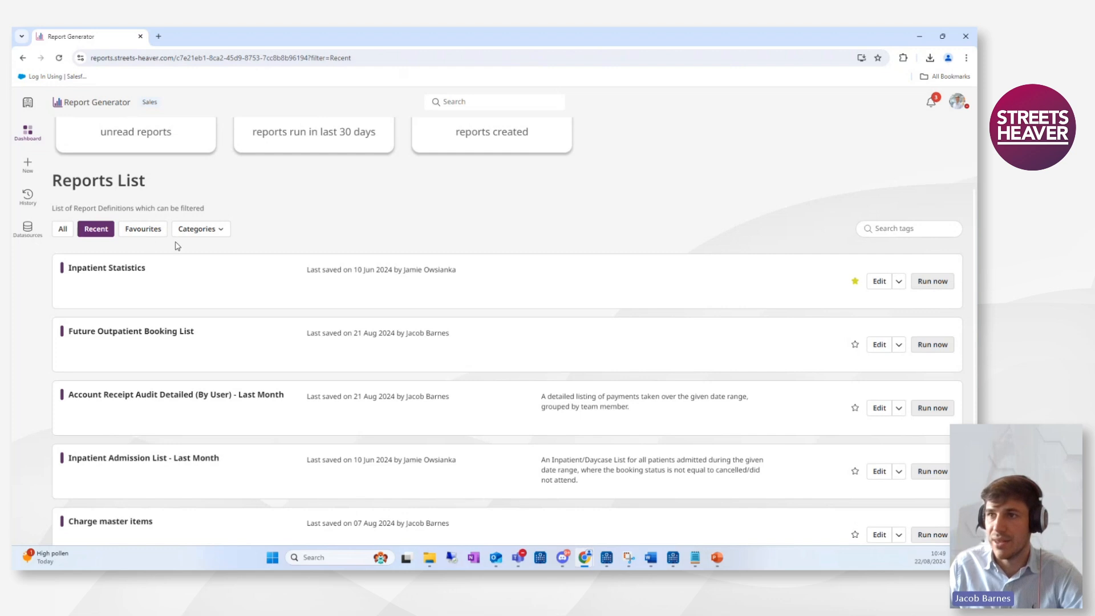
left_click(160, 231)
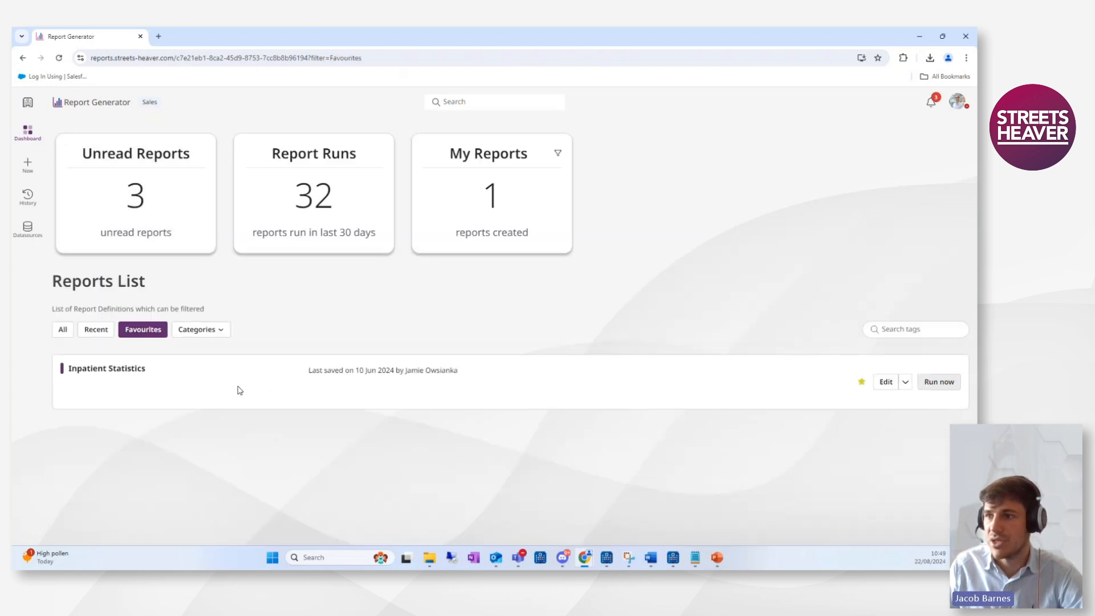
left_click(861, 381)
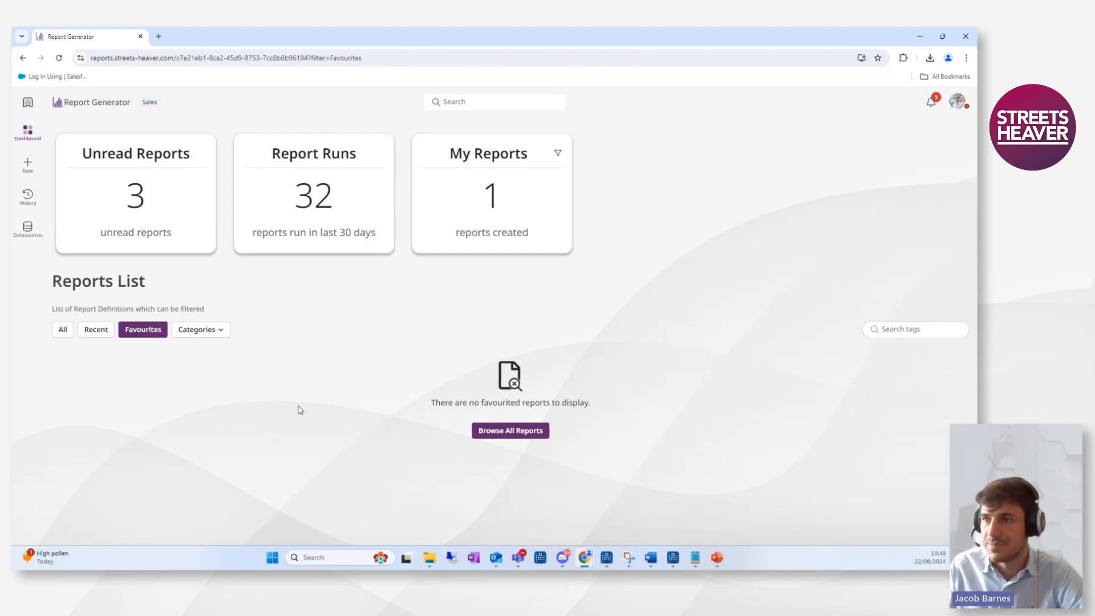
Filter the reports list by the Financial category and scroll through the results.
left_click(207, 329)
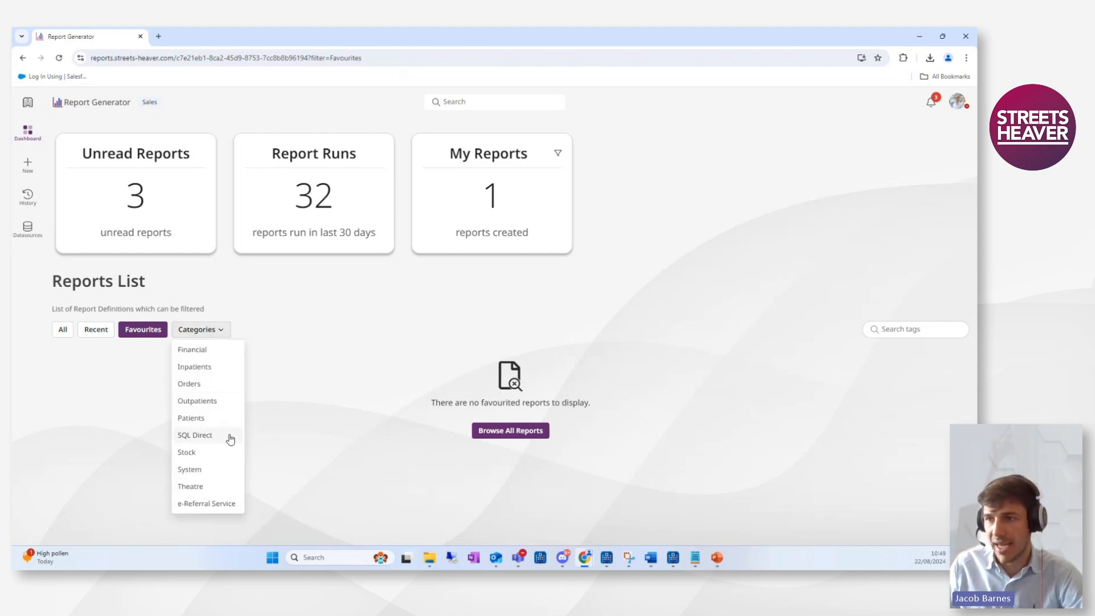
left_click(187, 350)
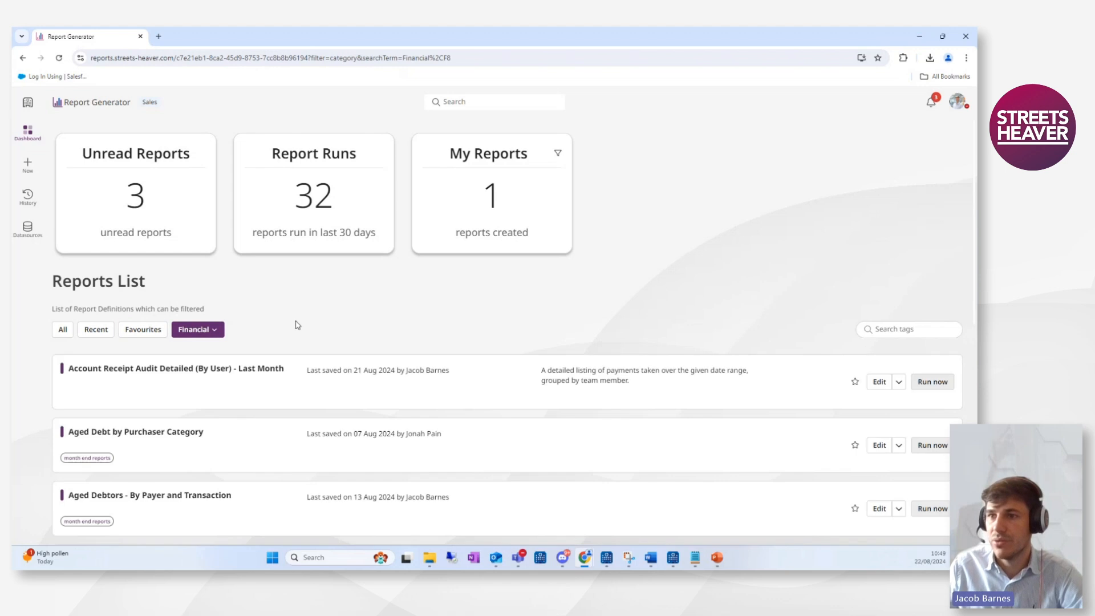
scroll(257, 349, "down", 6)
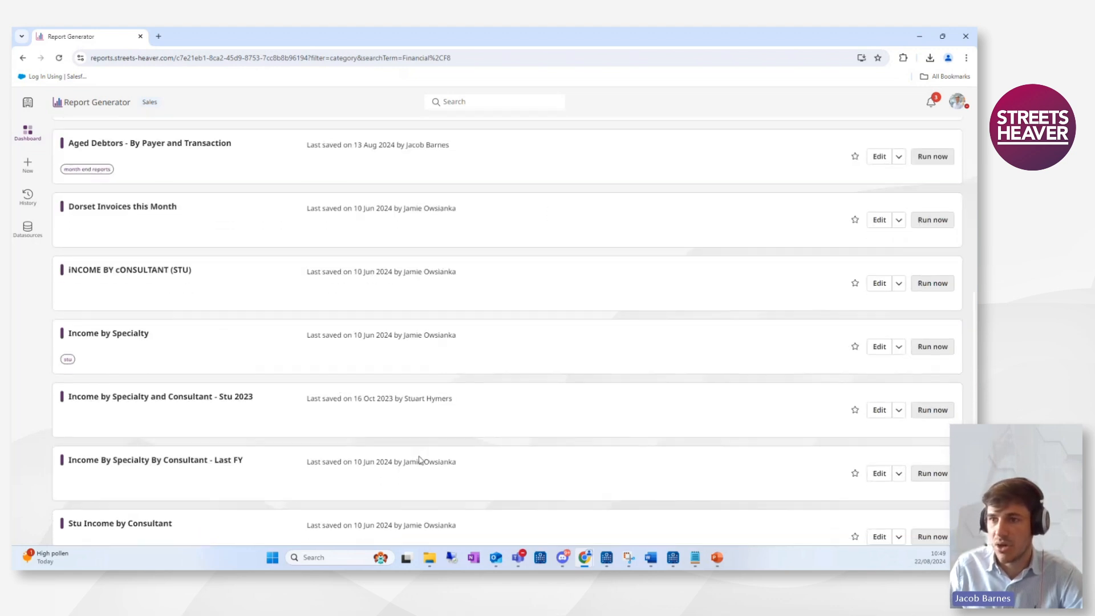
scroll(353, 405, "up", 6)
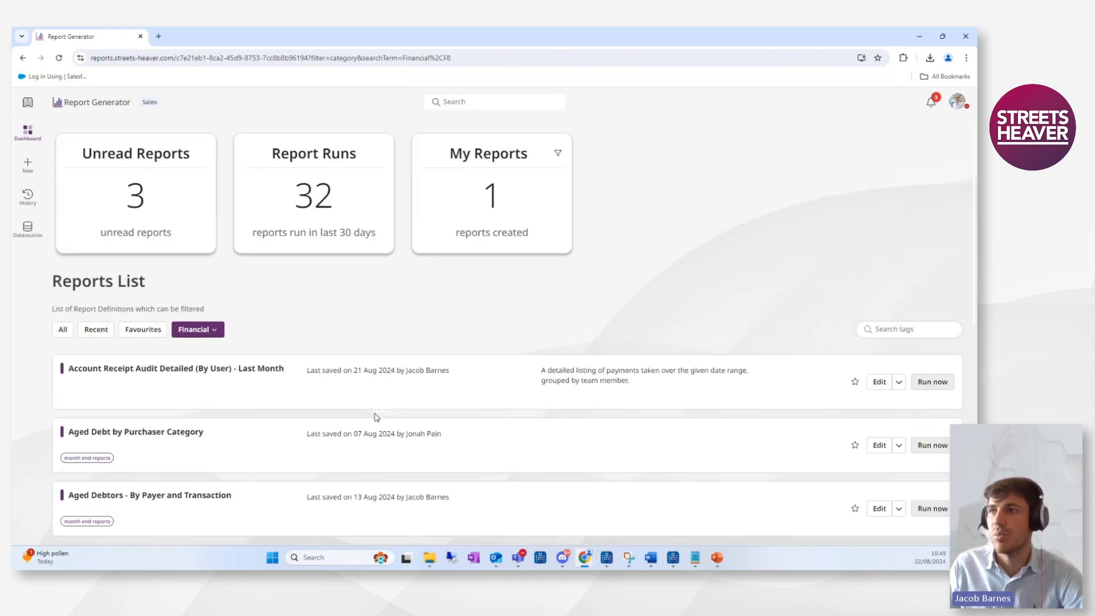
Search for inpatient and open the Inpatient Admission List - Last Month report definition.
left_click(464, 101)
type("inpatient")
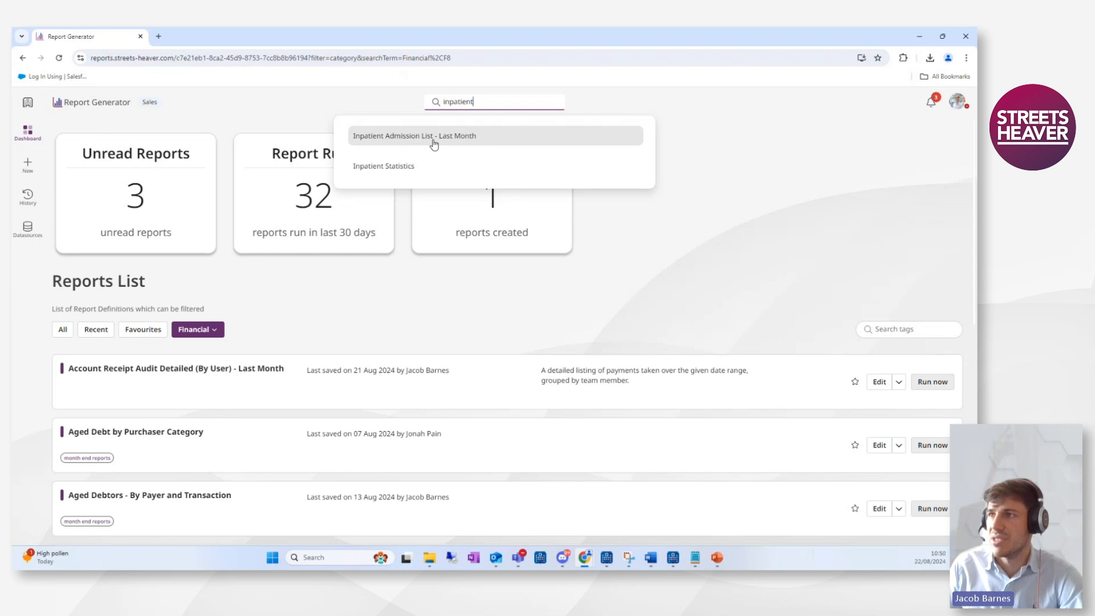
left_click(434, 137)
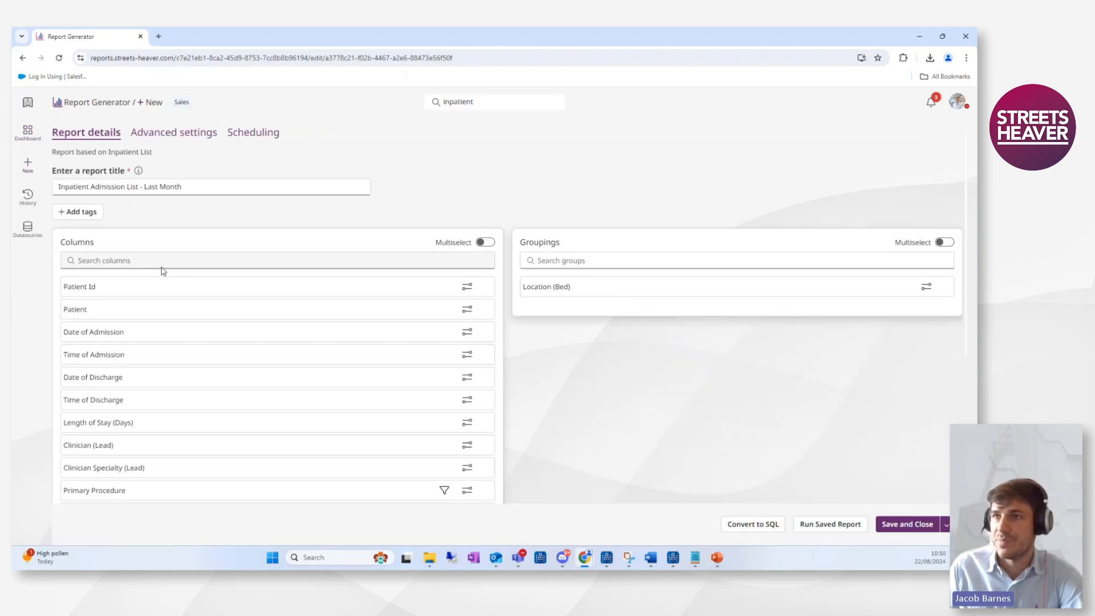
scroll(279, 422, "down", 2)
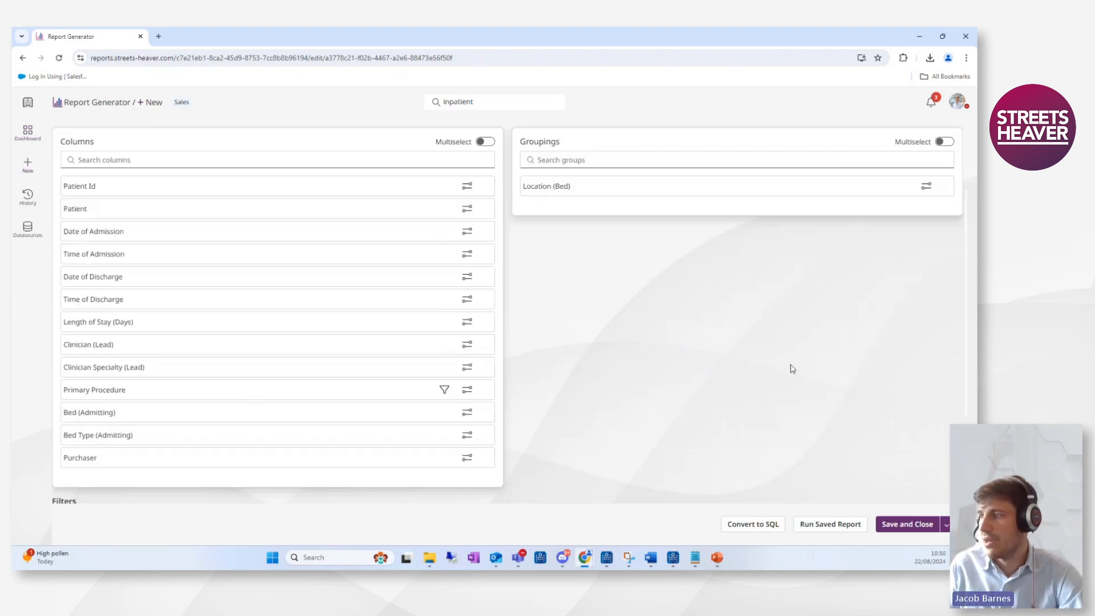
scroll(208, 319, "up", 2)
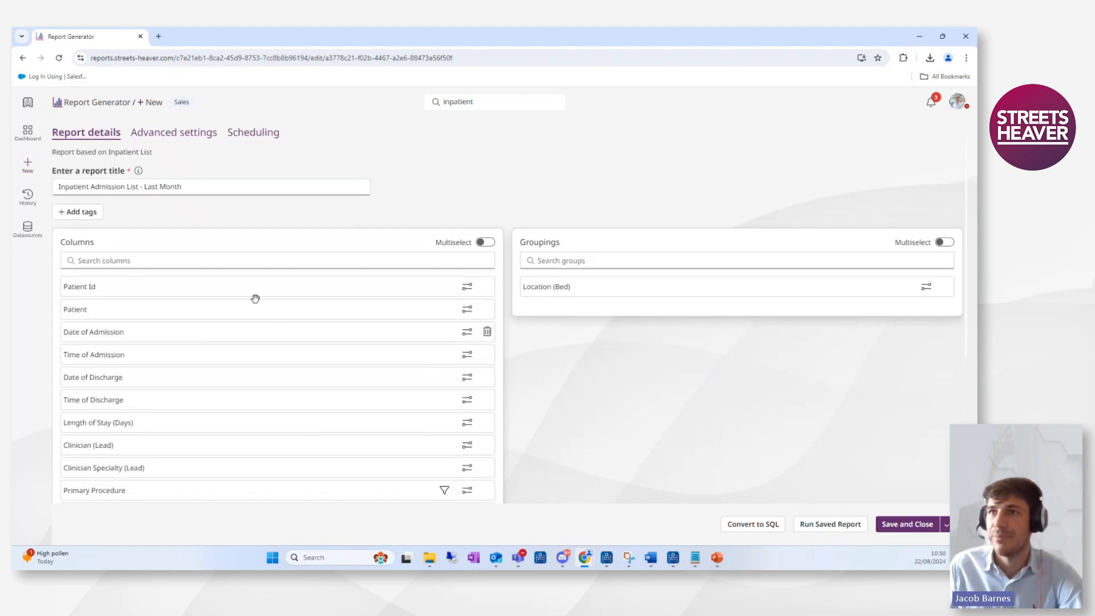
Return to the dashboard and filter the reports list by the MONTH END REPORTS tag.
left_click(28, 133)
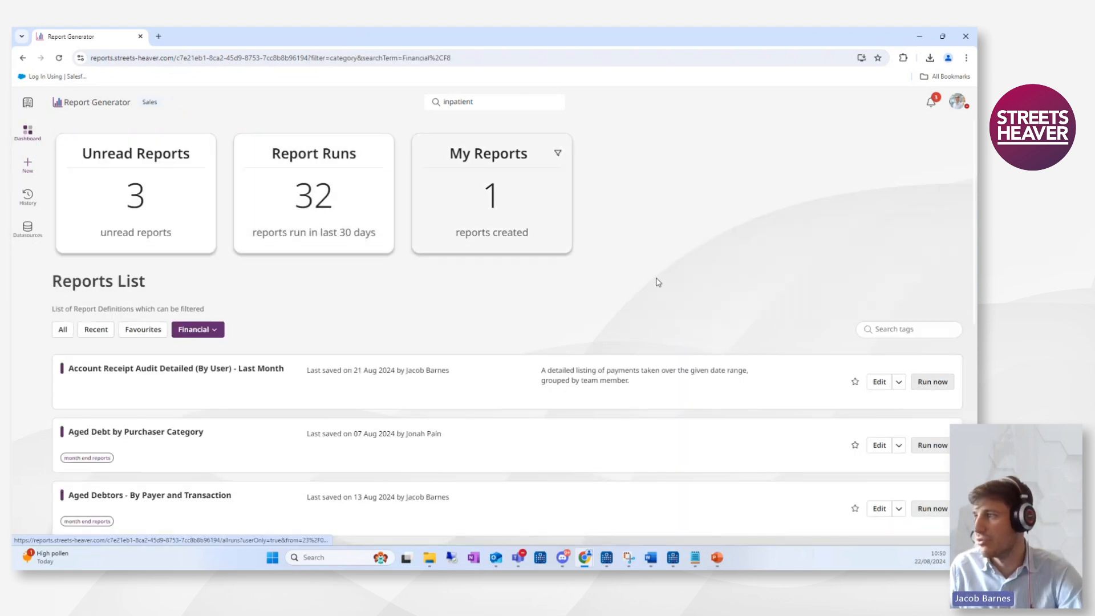
left_click(894, 330)
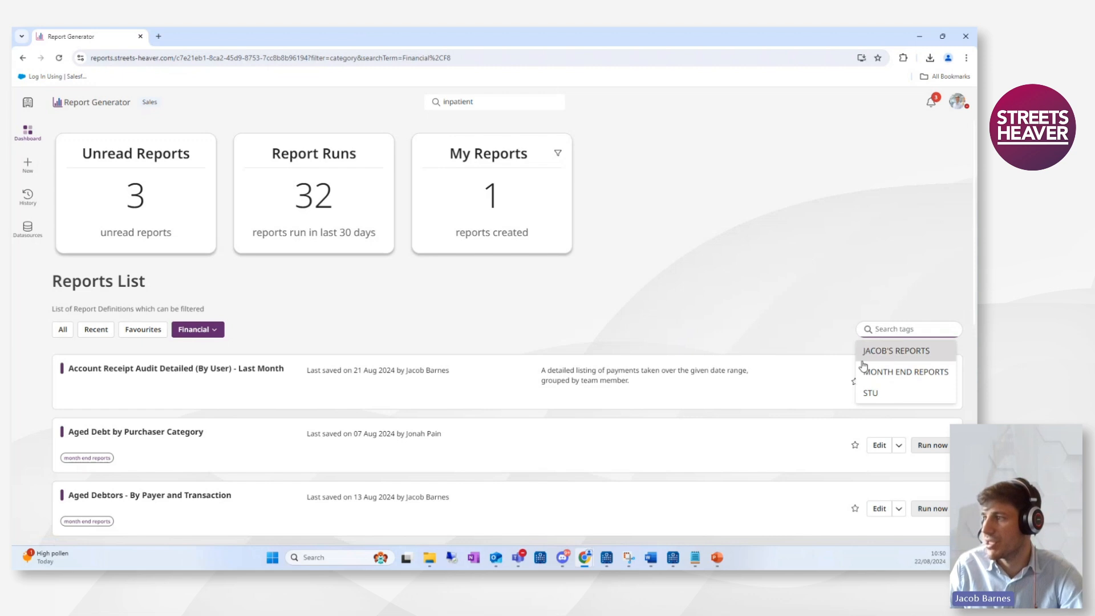
left_click(911, 373)
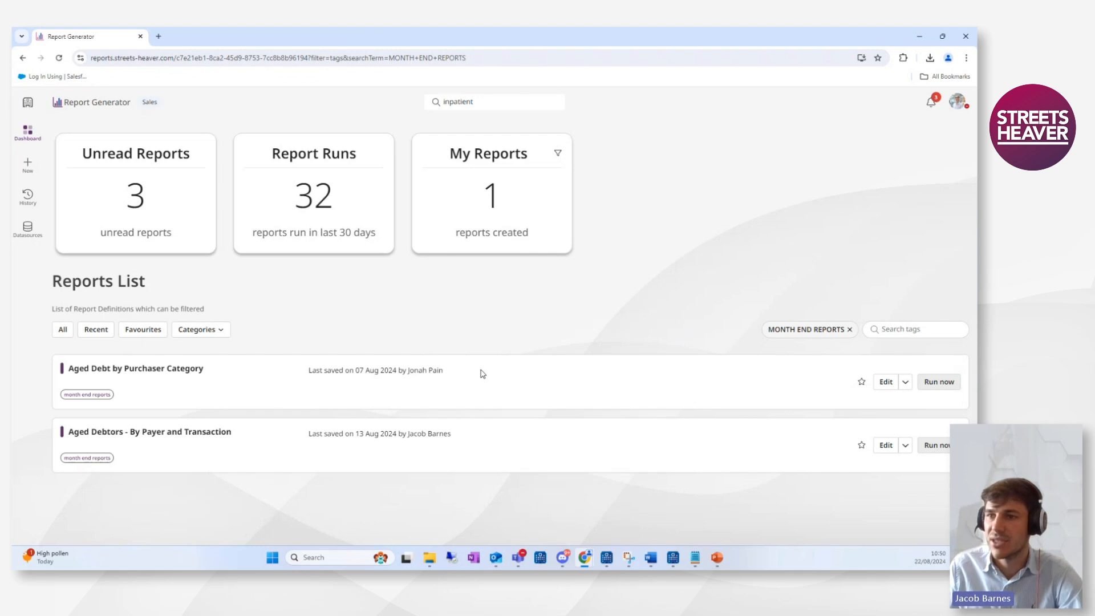
Open the Aged Debt by Purchaser Category report for editing, view its tag options, and go back to the dashboard.
left_click(887, 384)
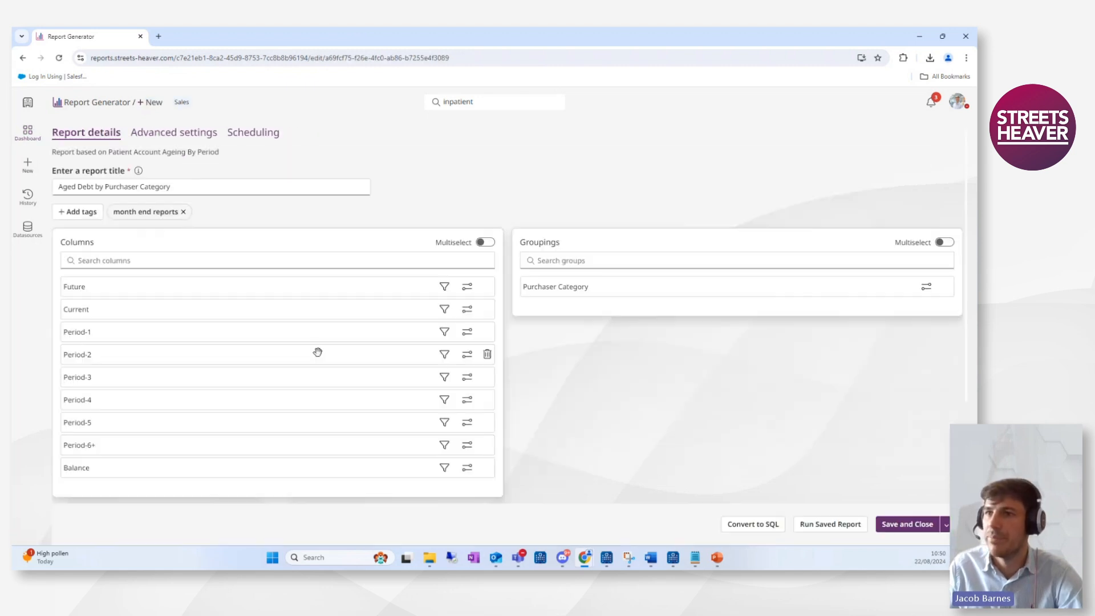
left_click(90, 213)
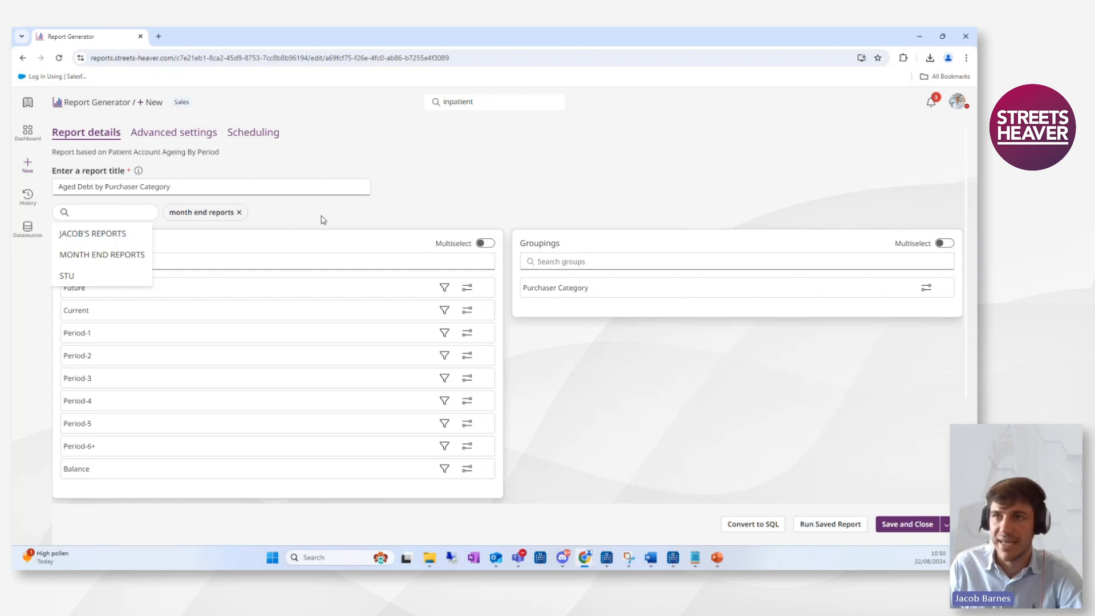
left_click(27, 132)
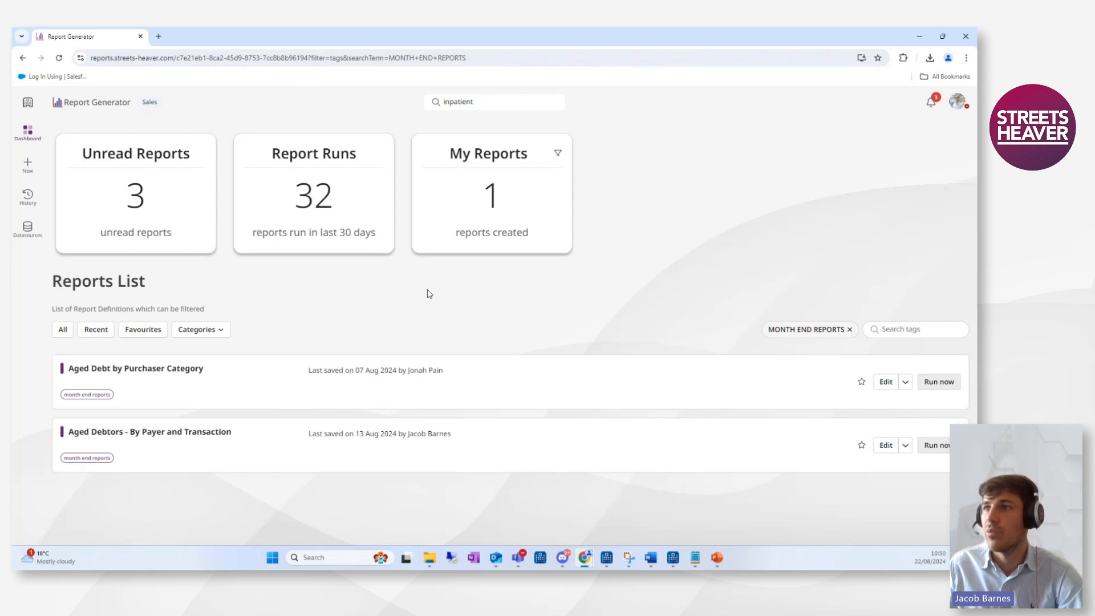
Switch the active data source to Testing and reopen the data sources page.
left_click(27, 228)
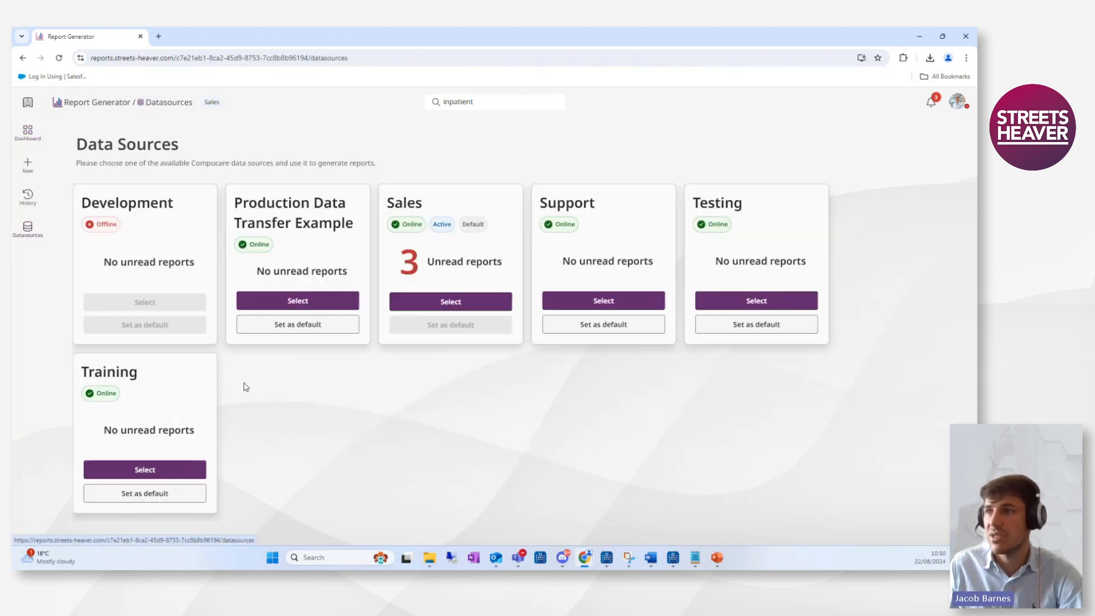
left_click(745, 302)
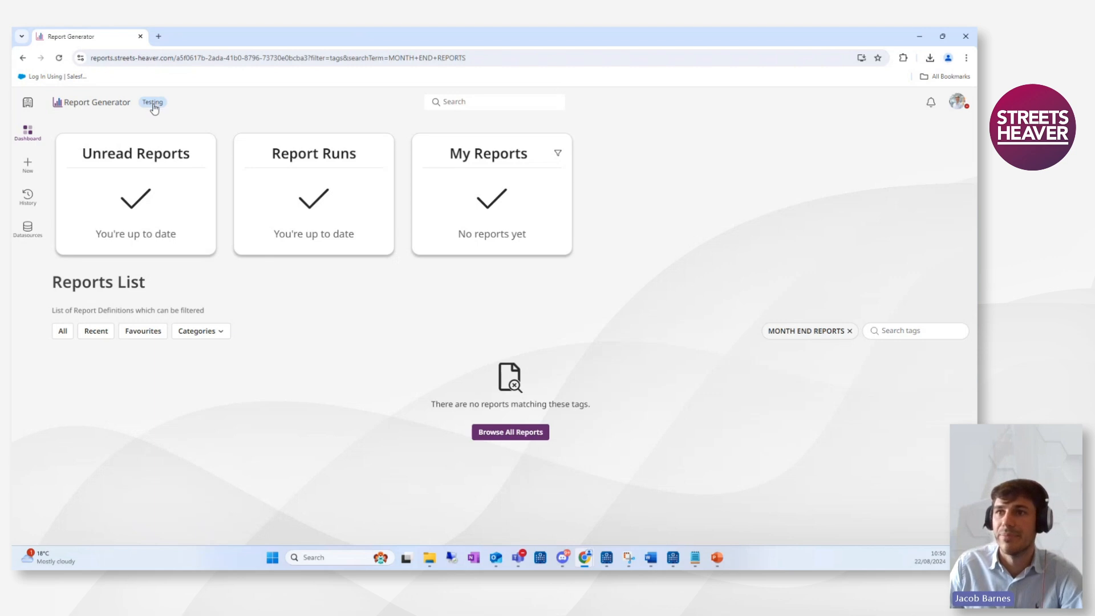
left_click(27, 228)
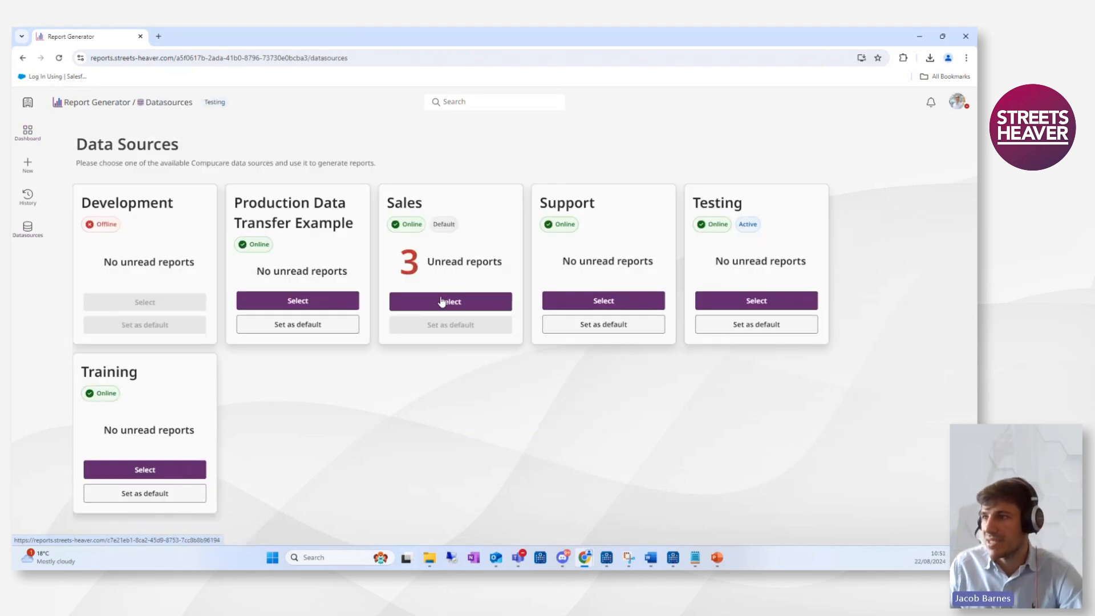
Switch the active data source to Sales.
left_click(441, 301)
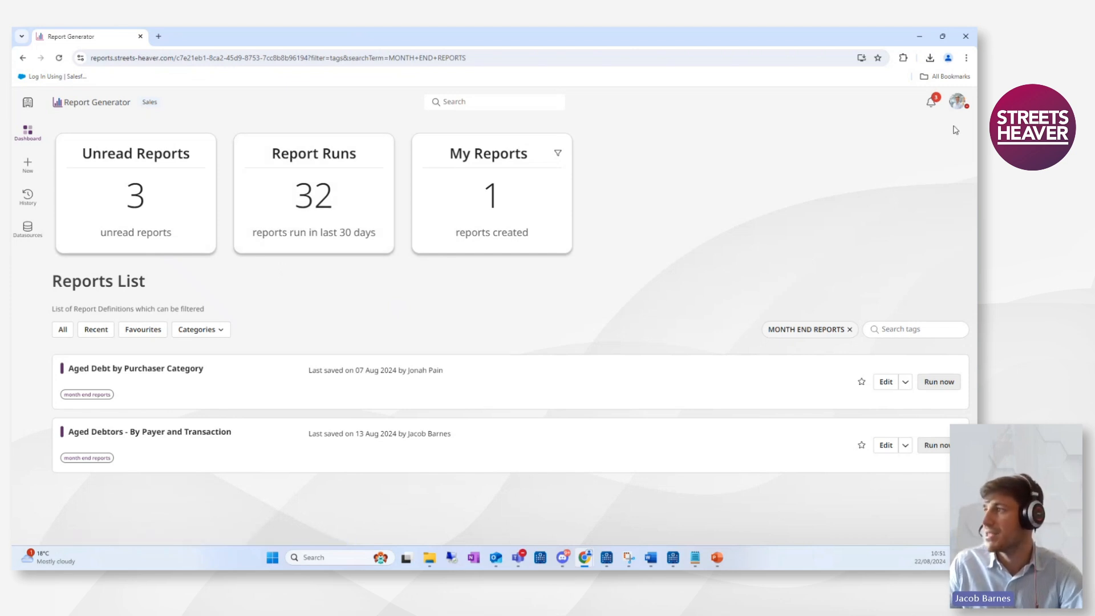
Switch the interface to the dark theme from the profile menu, then back to the light theme.
left_click(959, 102)
left_click(890, 194)
left_click(861, 226)
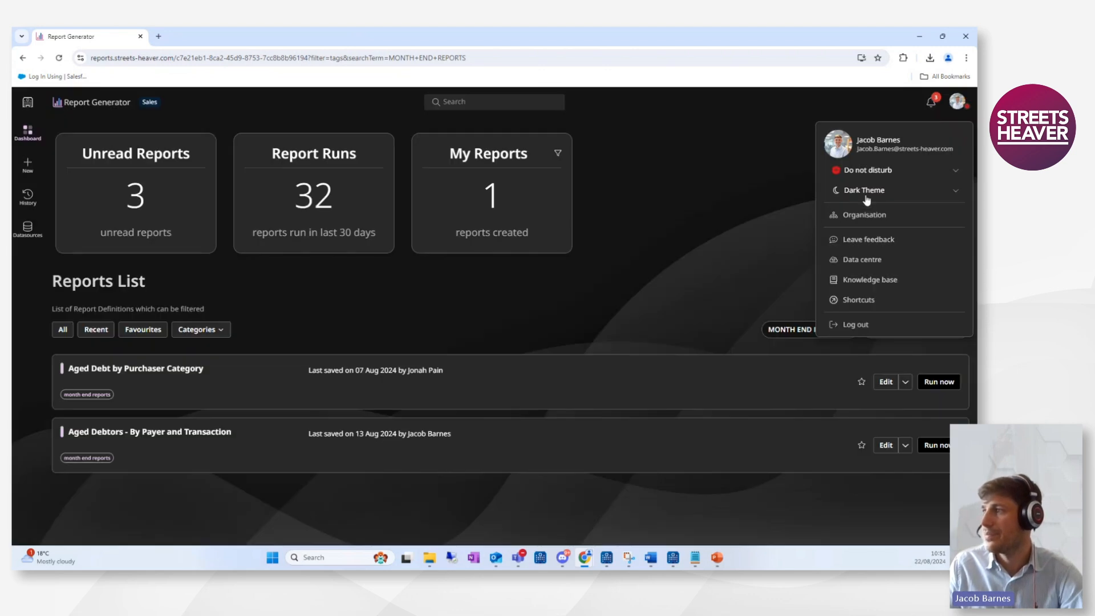
left_click(866, 194)
left_click(862, 207)
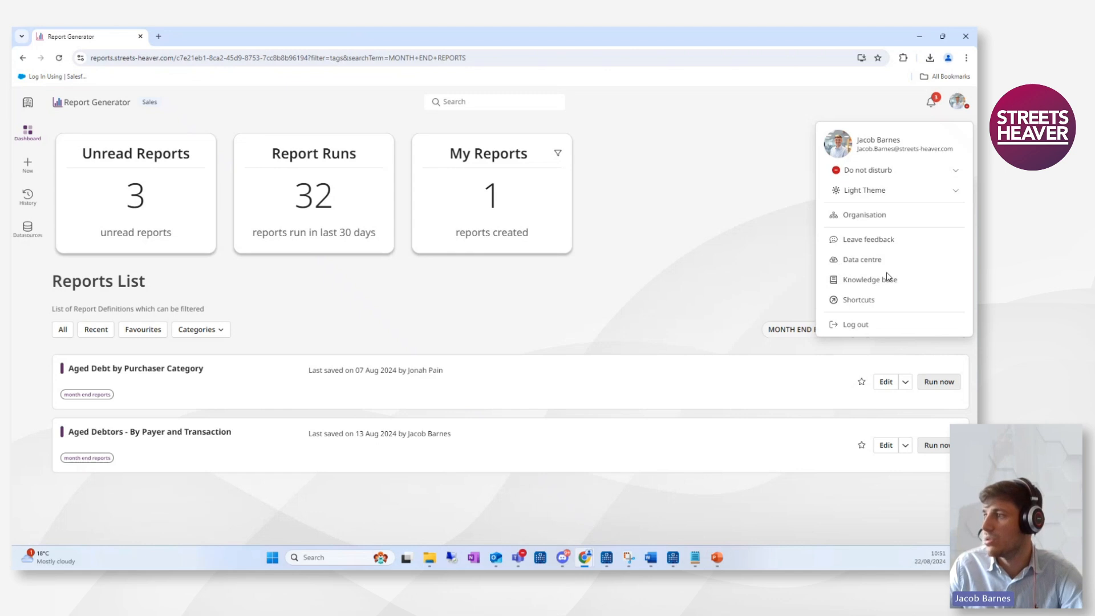
Open the knowledge base support site, then return to the Report Generator tab and close the profile menu.
left_click(868, 280)
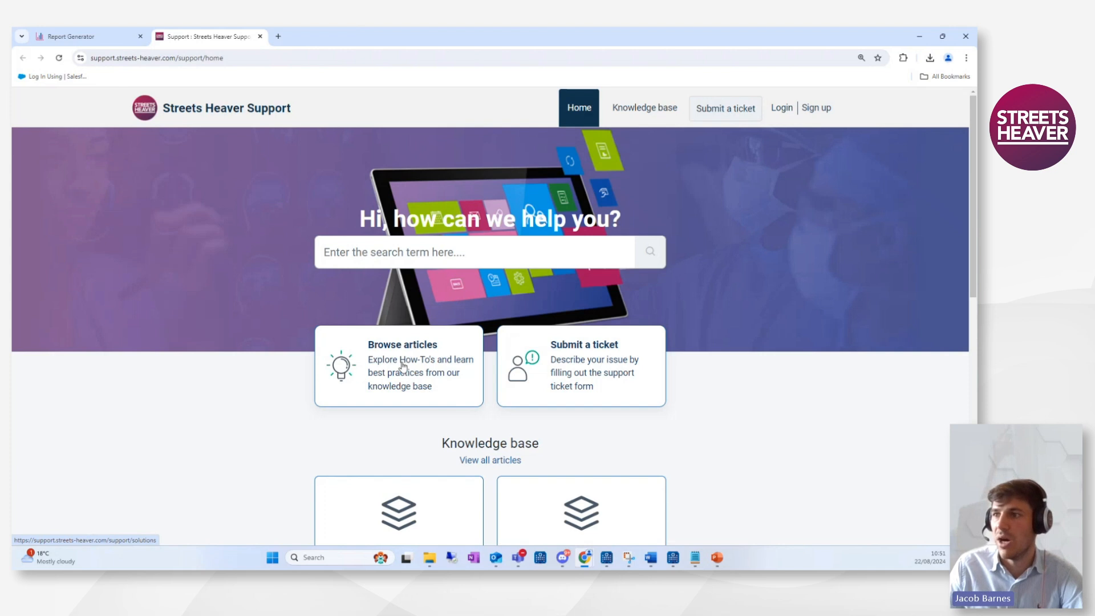
left_click(259, 37)
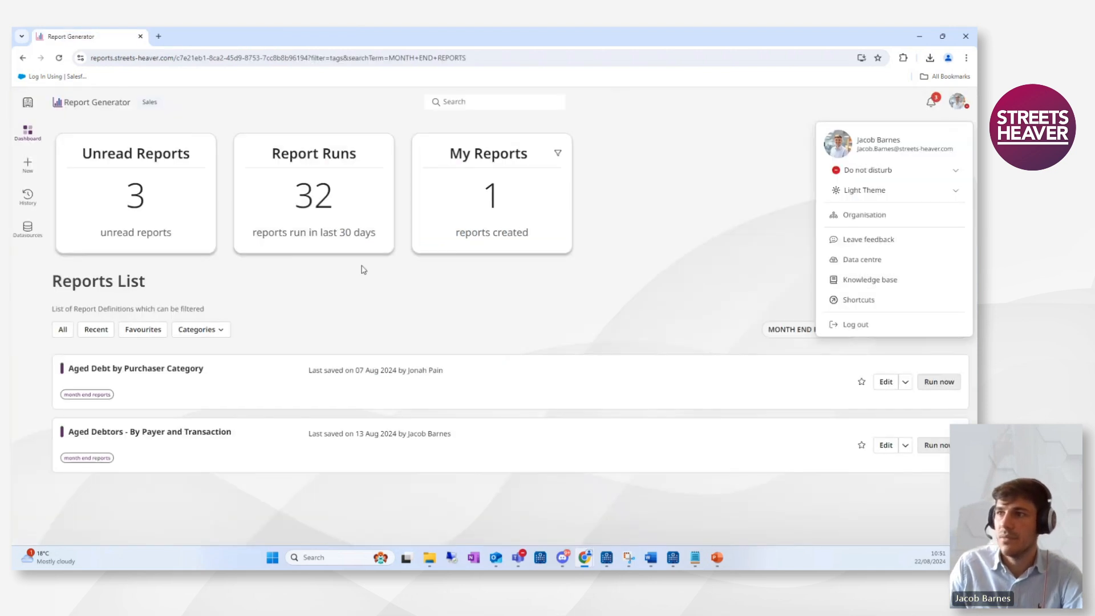
left_click(957, 103)
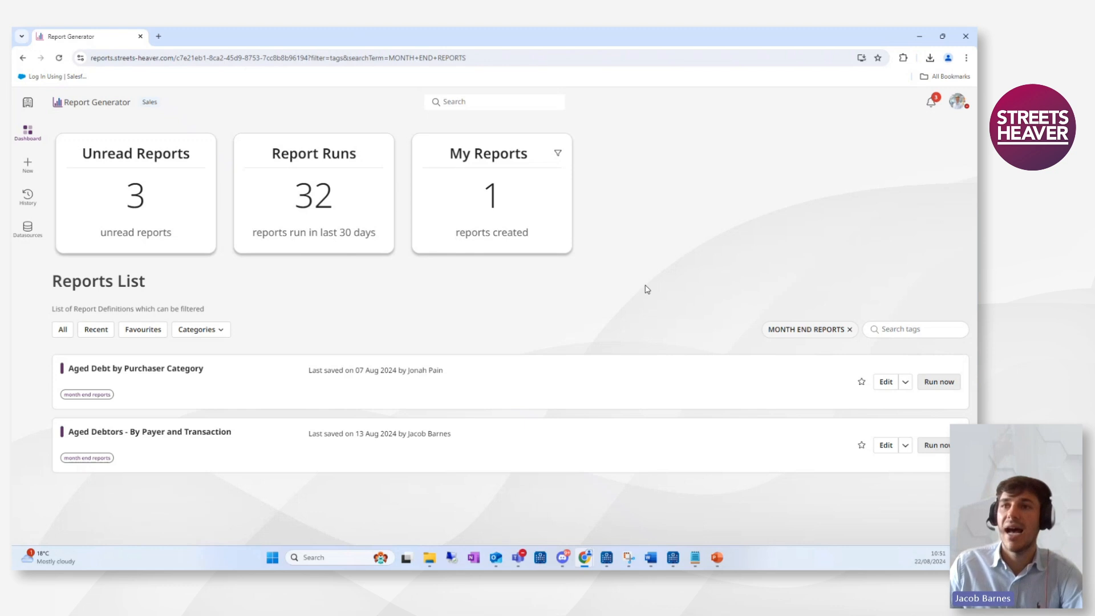
Start a new report from the Patient Transactions List template in the Financial category.
left_click(28, 166)
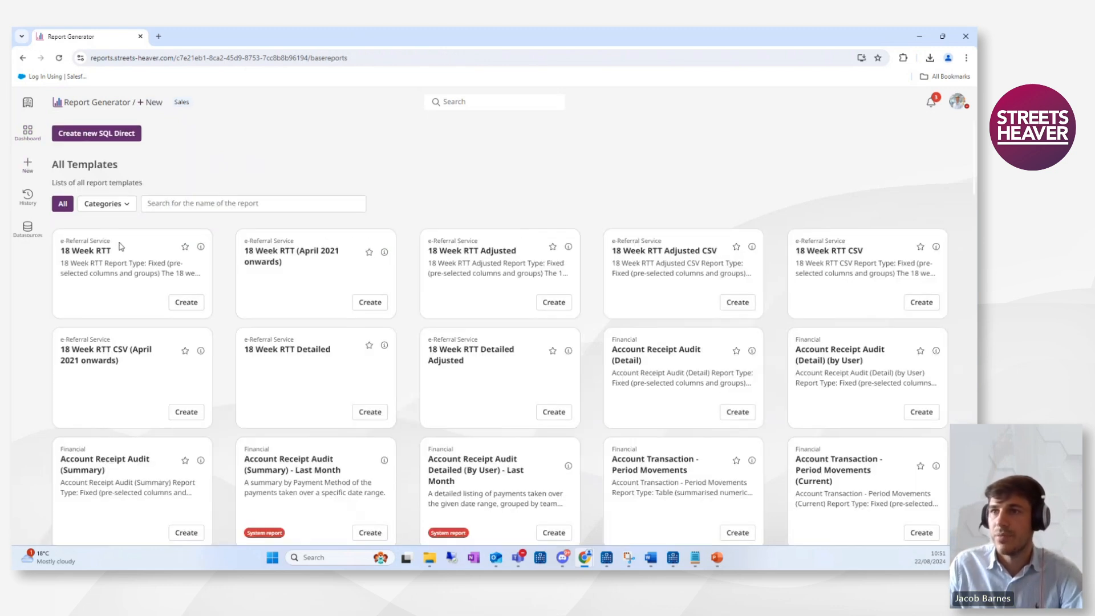
left_click(106, 204)
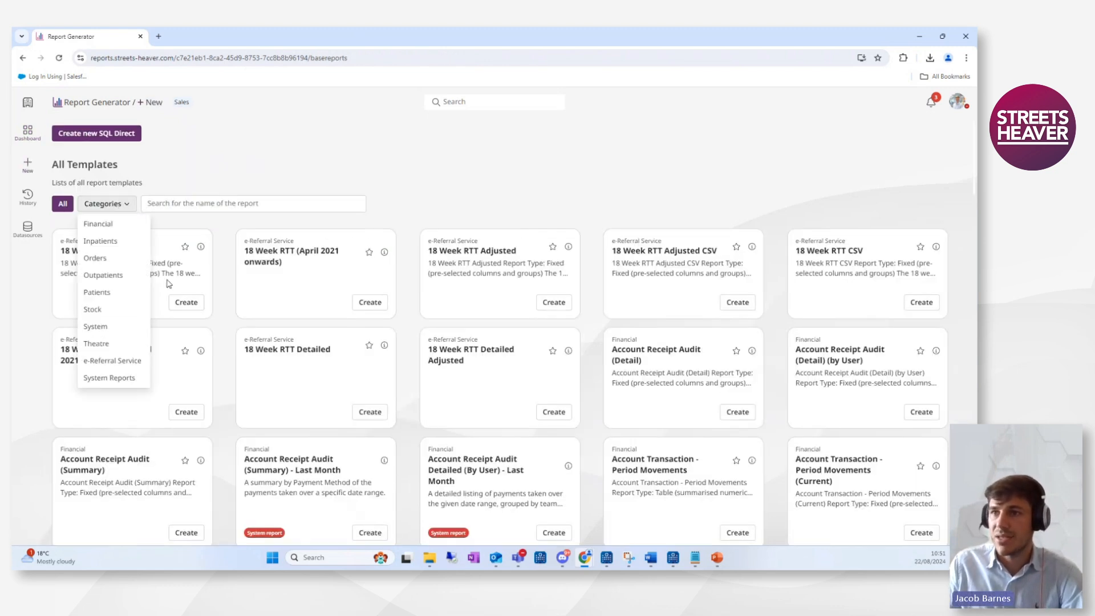
left_click(108, 226)
scroll(281, 273, "down", 7)
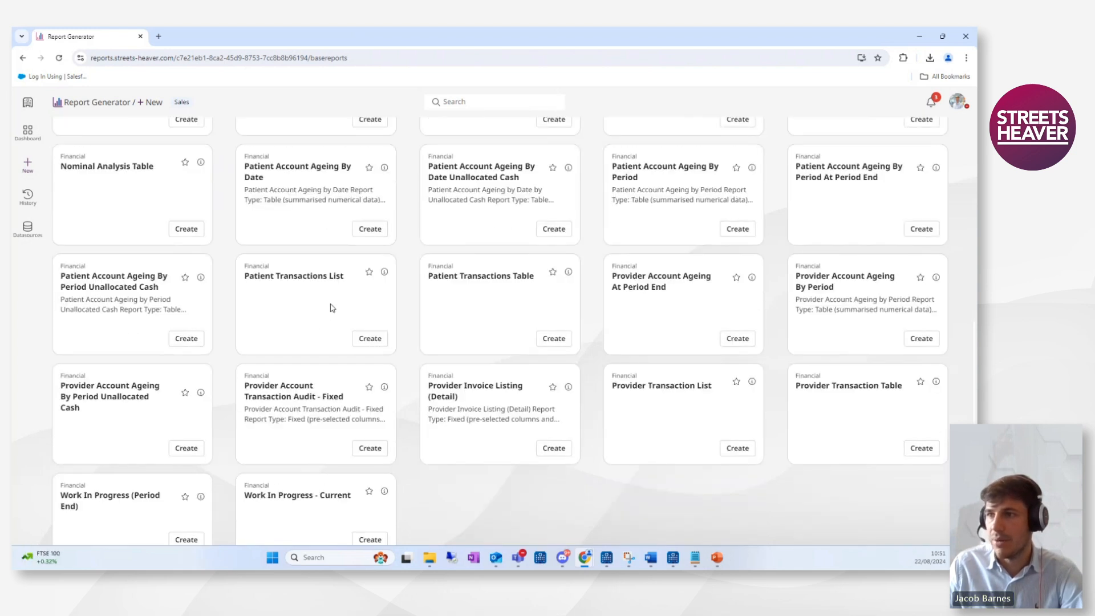
left_click(369, 340)
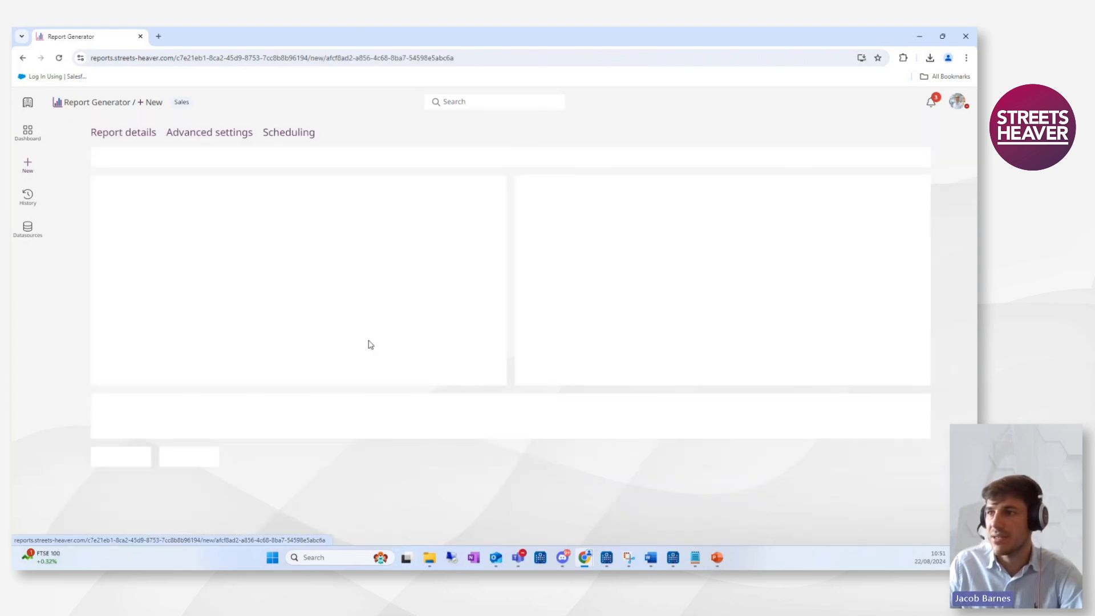
Title the report 'transactions last month - posted' and tag it with JACOB'S REPORTS.
left_click(115, 187)
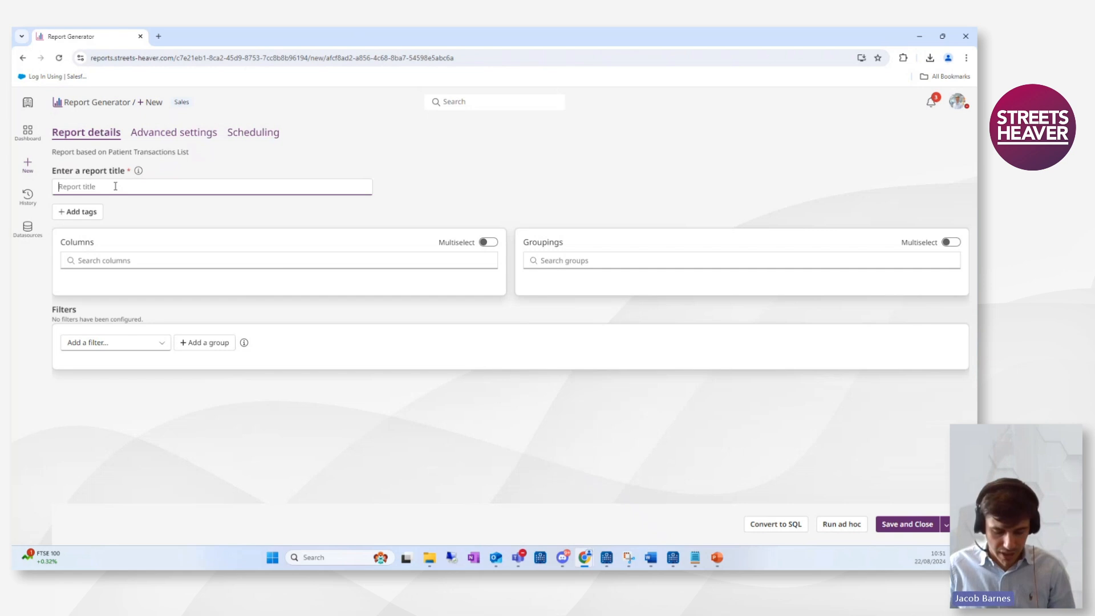
type("t")
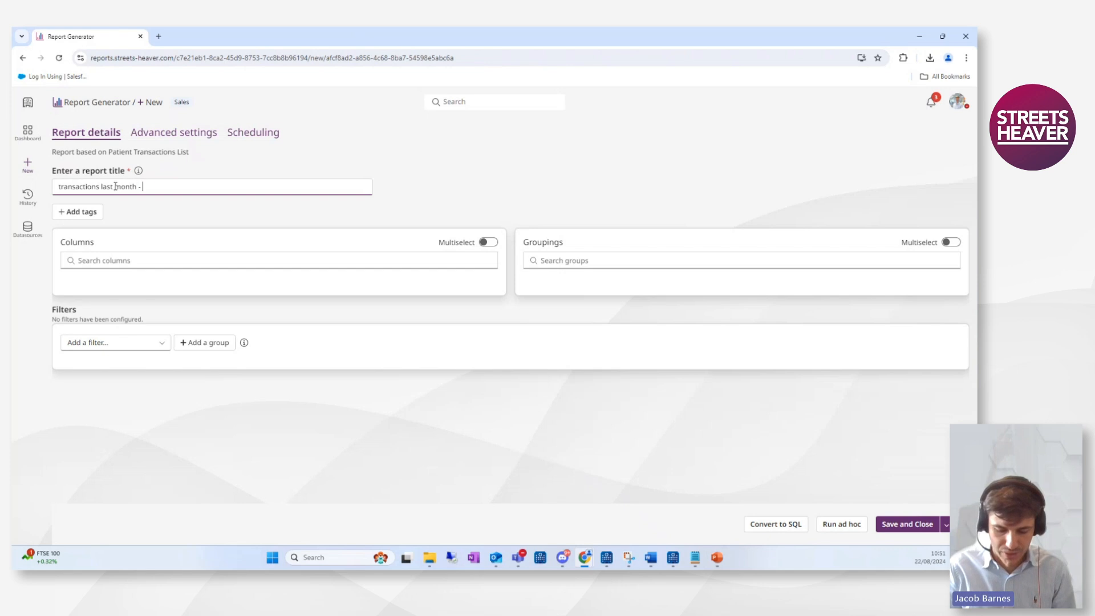
left_click(86, 212)
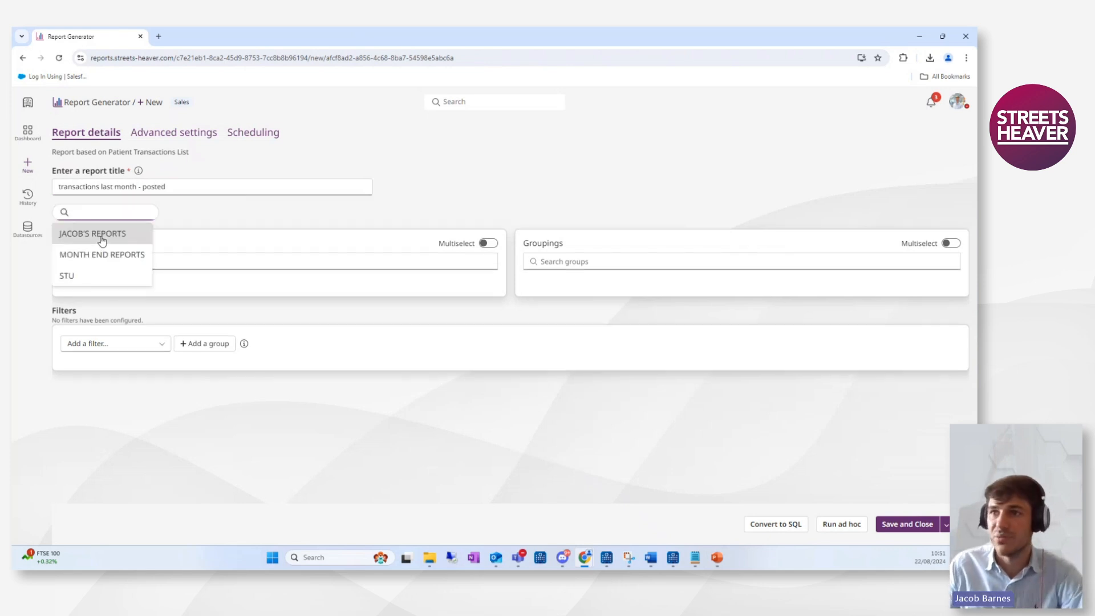
left_click(101, 240)
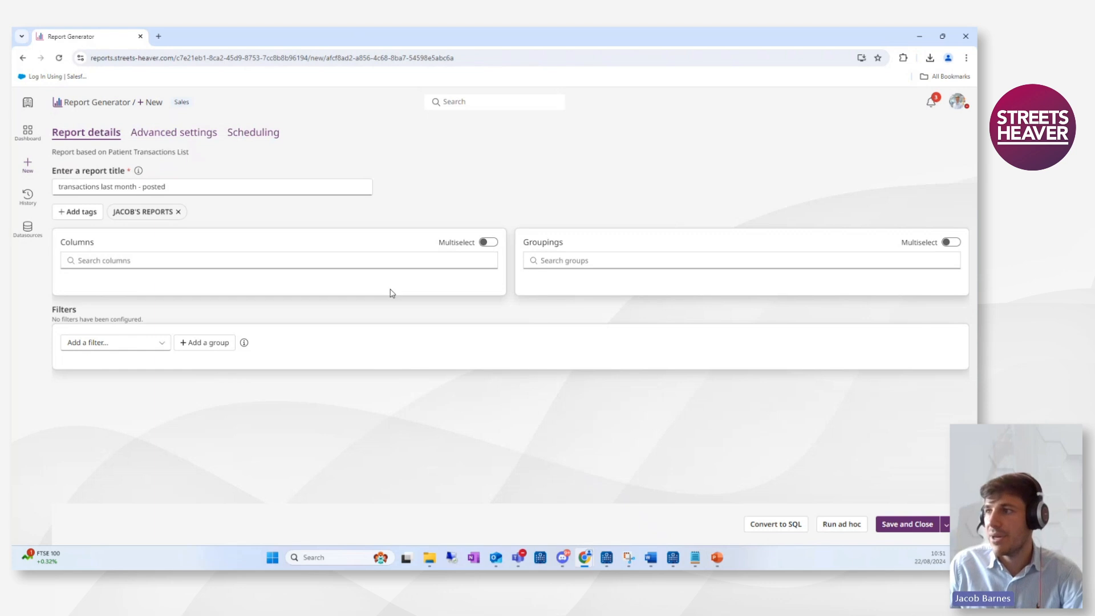
Search the columns for patient id and add the Patient Id column.
left_click(169, 260)
type("pati")
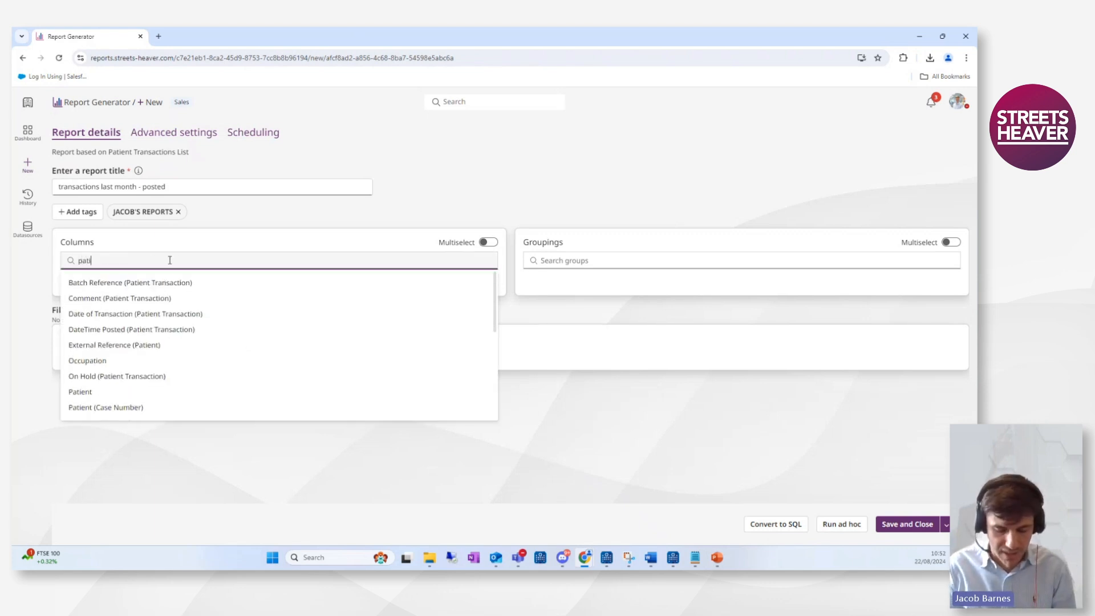
type("ent id")
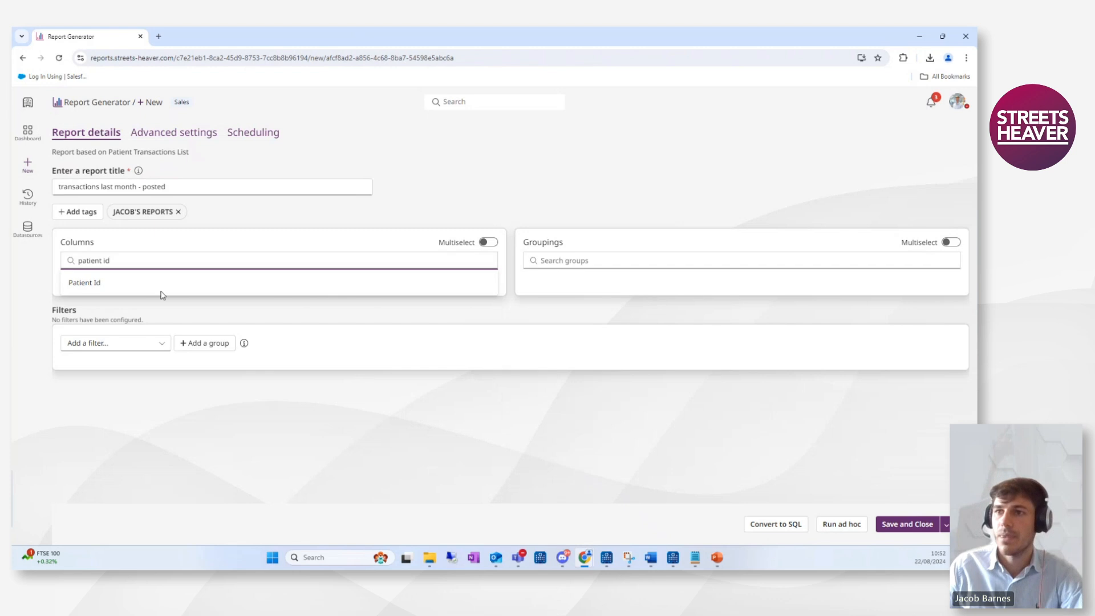
left_click(166, 292)
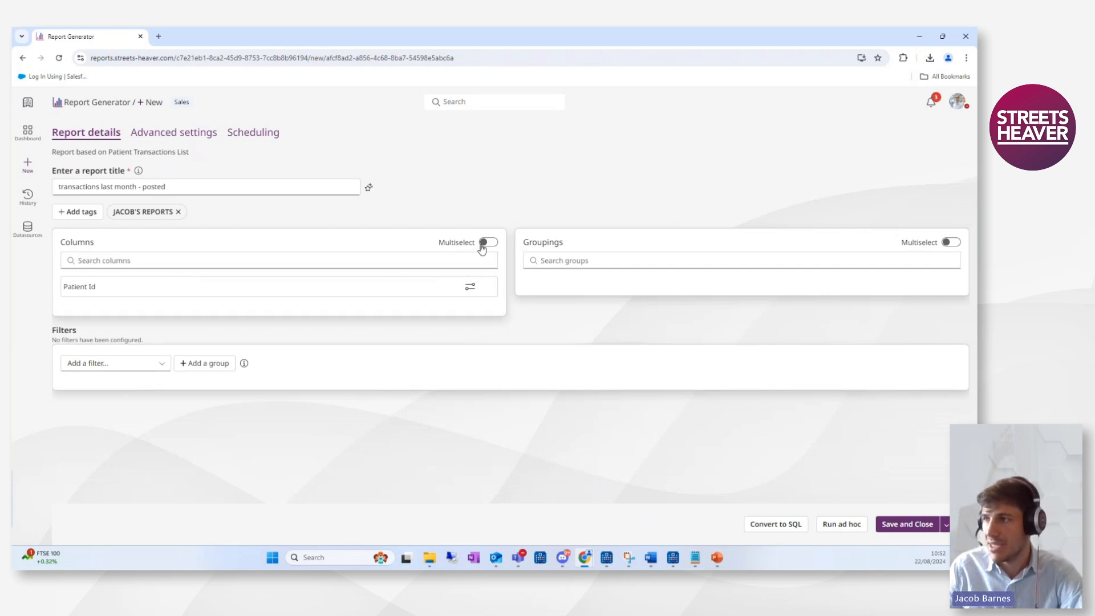
With multiselect on, add Transaction Number, Status, Gross Amount, Balance and Date of Transaction (Created) columns, moving the date second.
left_click(489, 243)
left_click(190, 263)
scroll(217, 342, "down", 15)
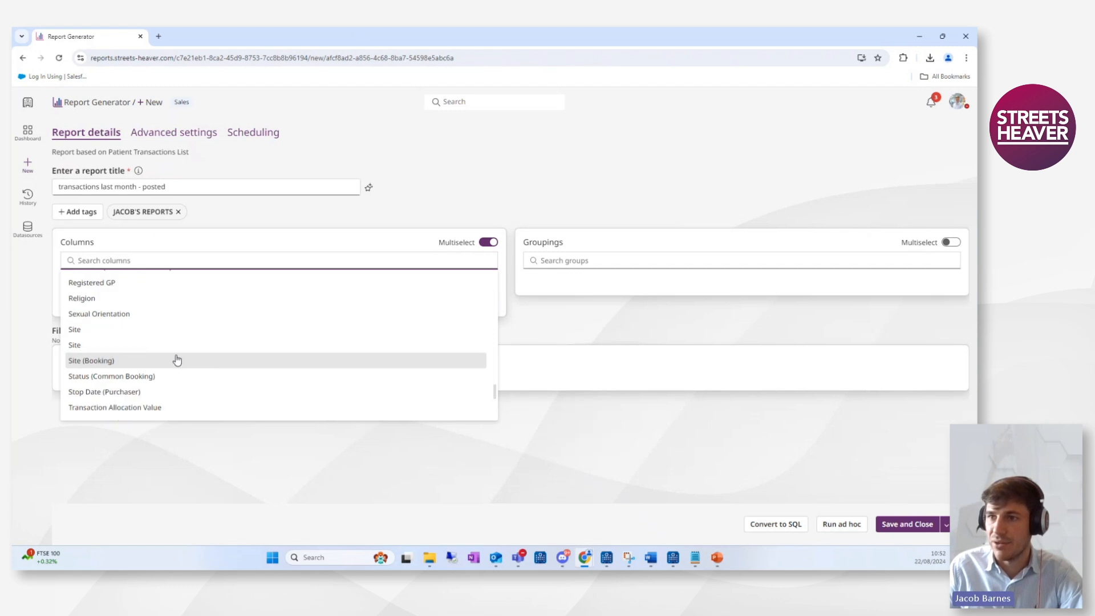
scroll(147, 366, "down", 5)
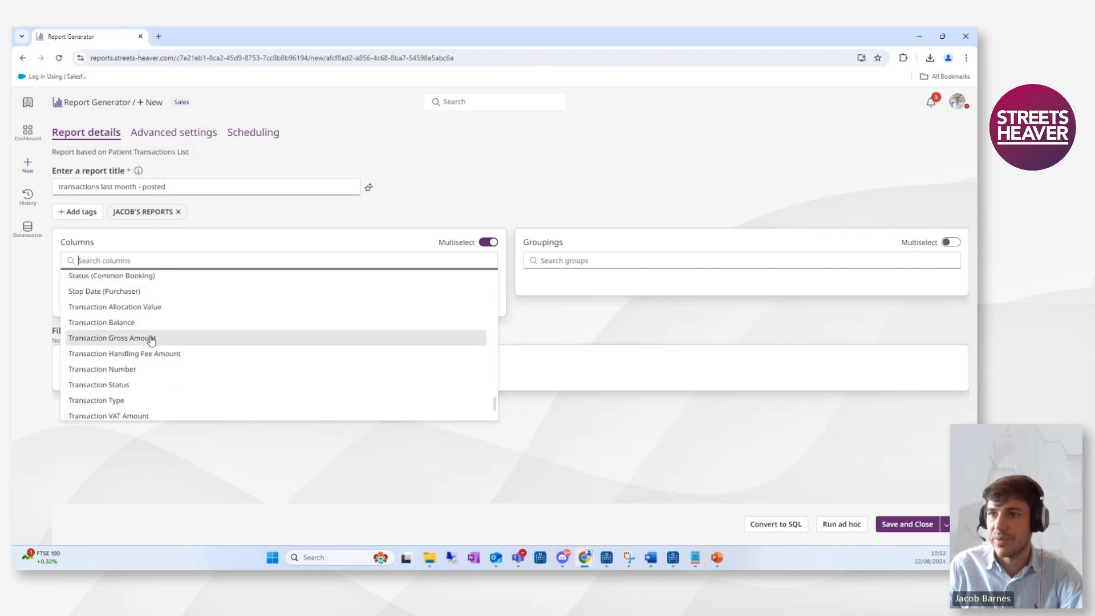
left_click(135, 371)
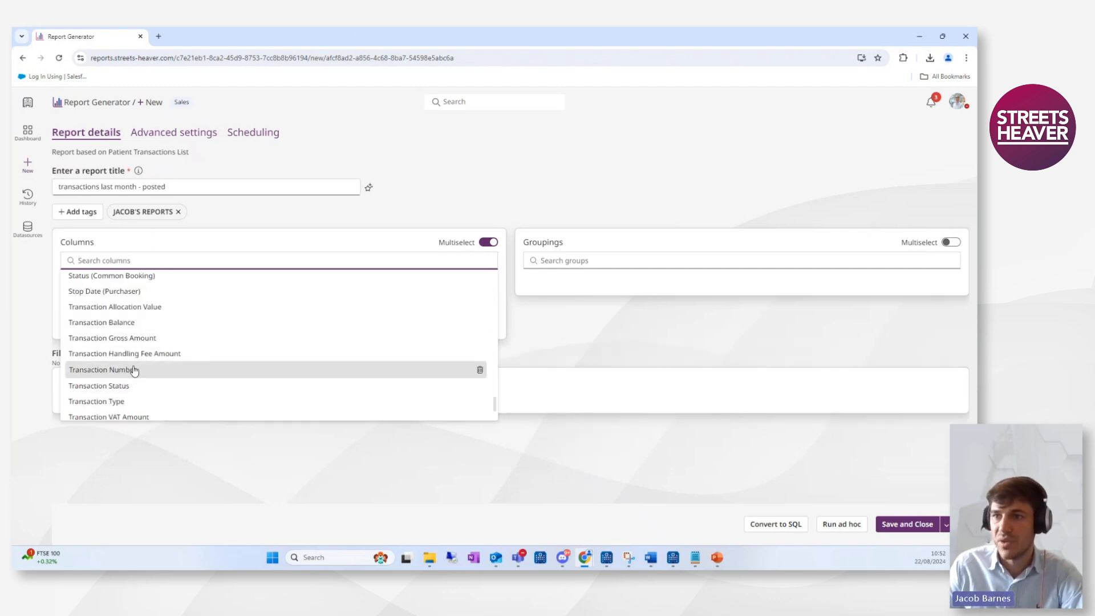
left_click(128, 385)
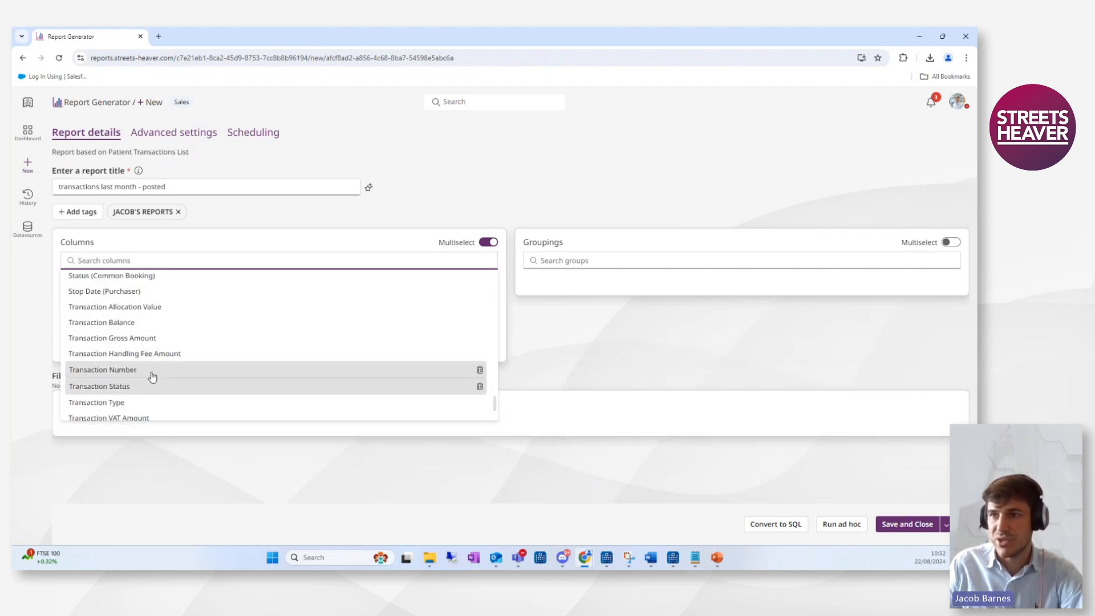
left_click(145, 339)
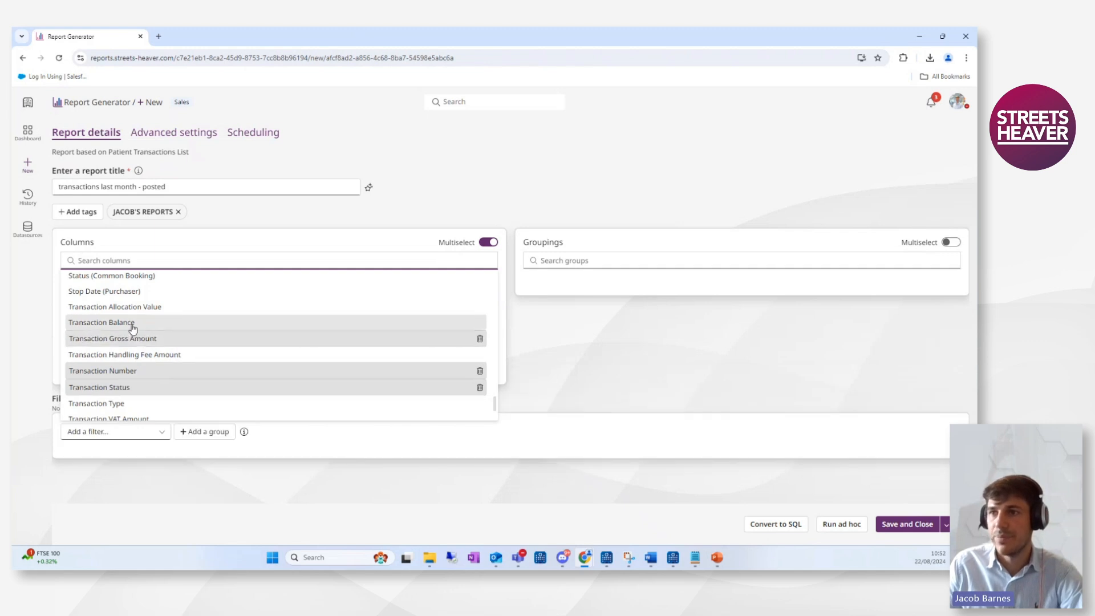
left_click(130, 323)
scroll(262, 379, "up", 10)
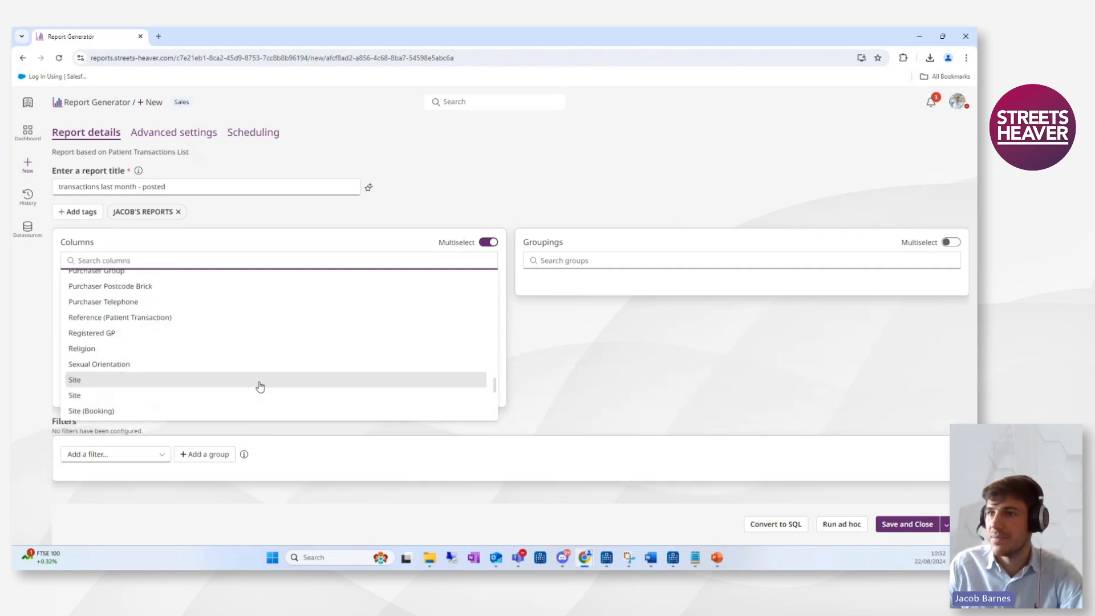
scroll(215, 388, "up", 15)
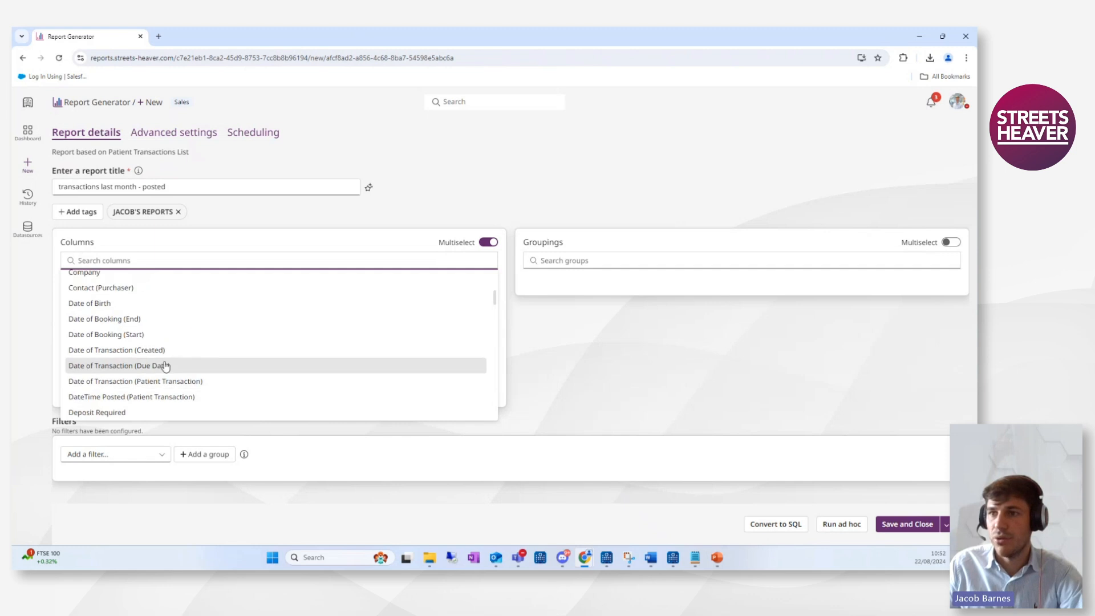
left_click(186, 356)
left_click(655, 360)
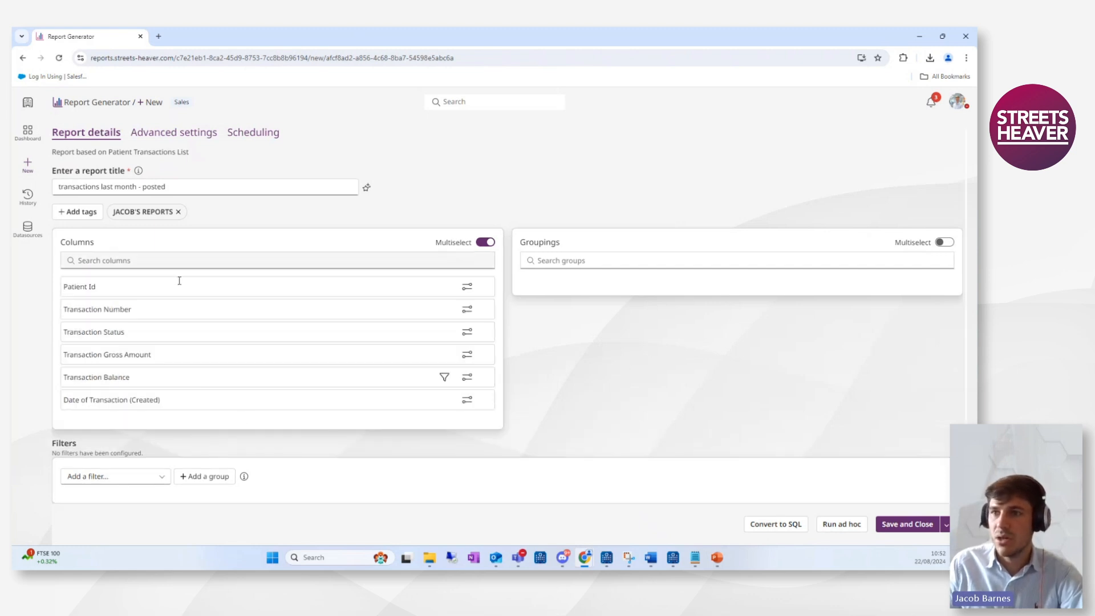
left_click_drag(169, 403, 137, 313)
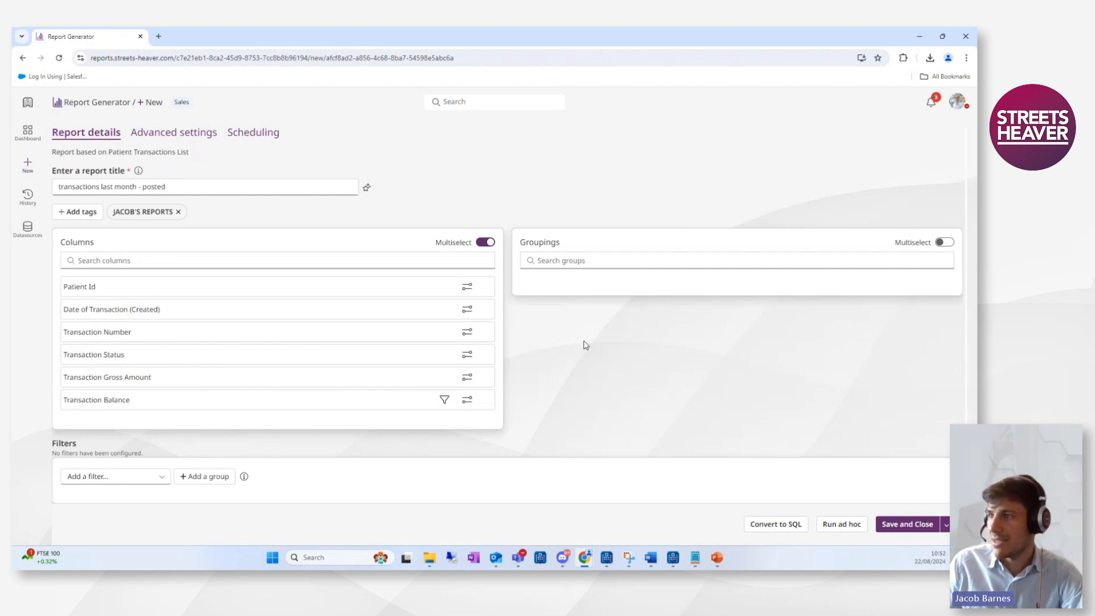
Group the report by Patient and open its grouping settings briefly.
left_click(569, 260)
type("patient")
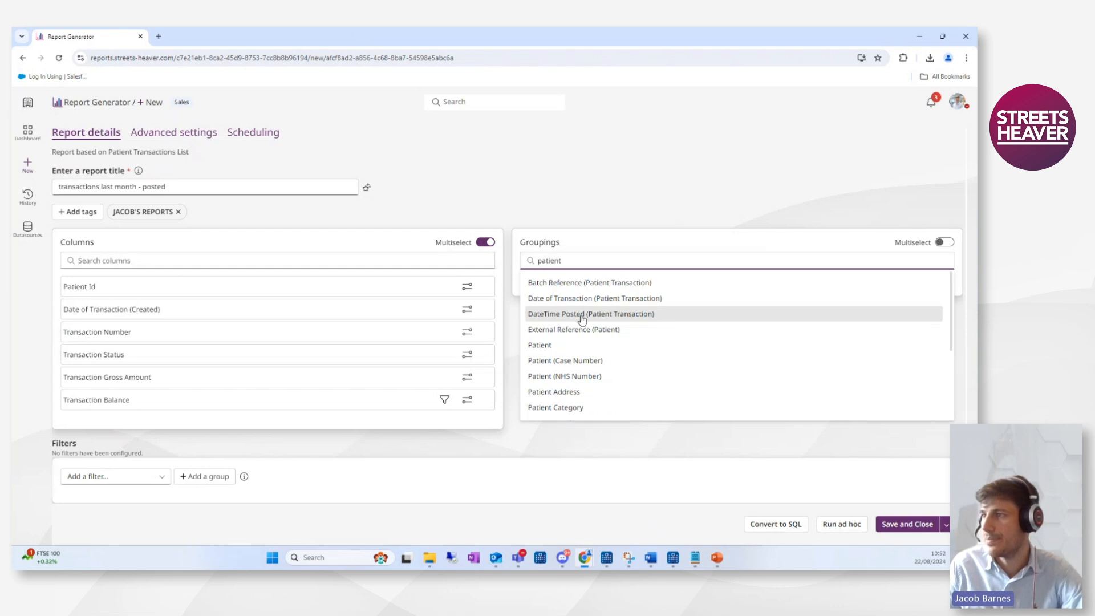
left_click(564, 345)
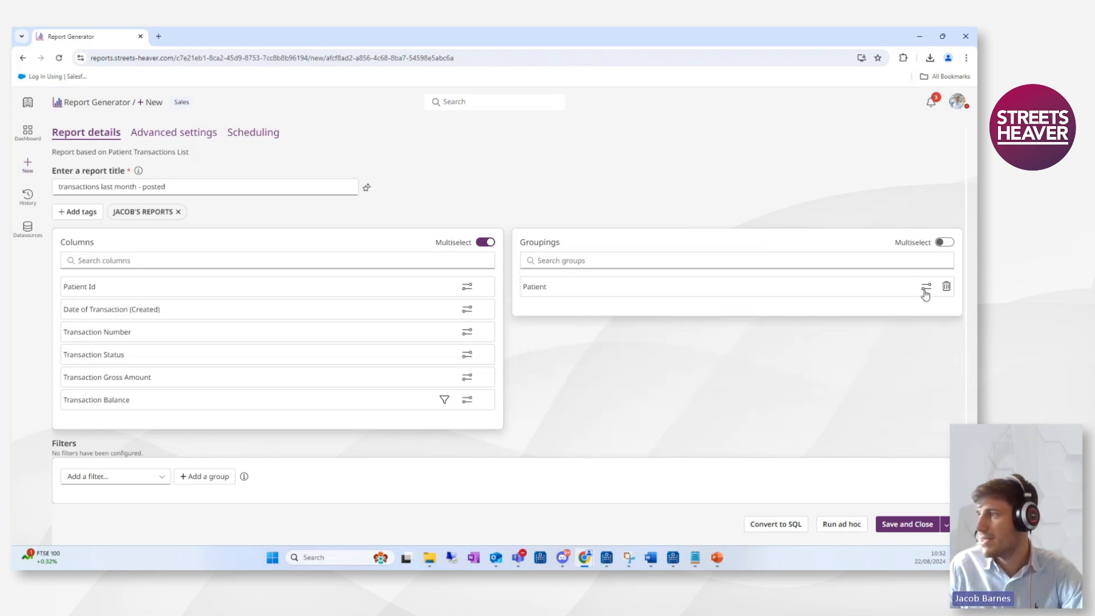
left_click(926, 287)
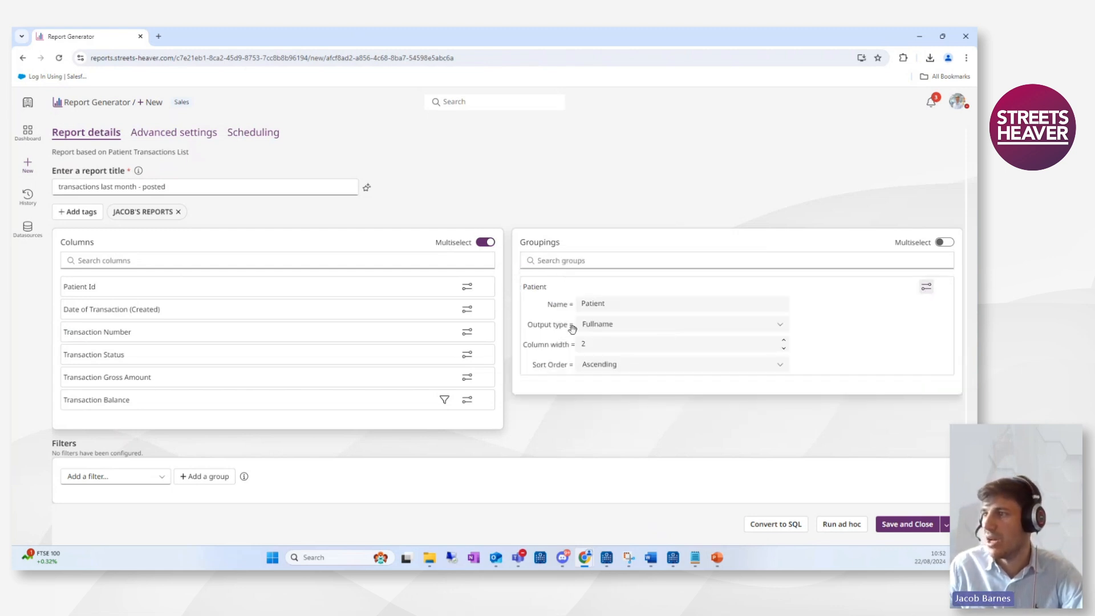
left_click(927, 290)
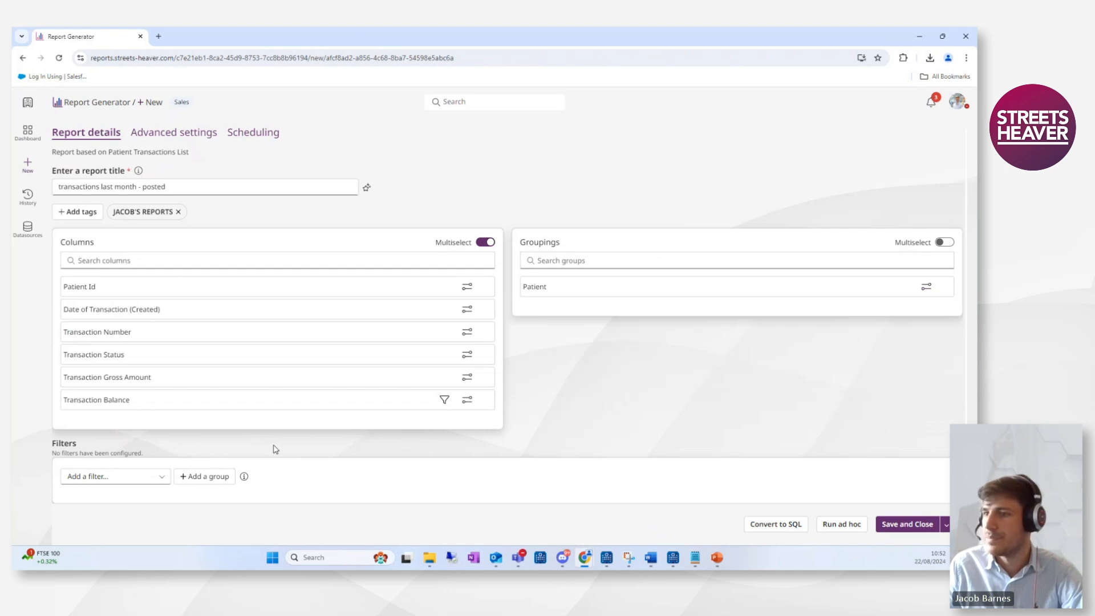
Add a filter group containing a Date of Transaction (Created) filter.
scroll(228, 456, "down", 1)
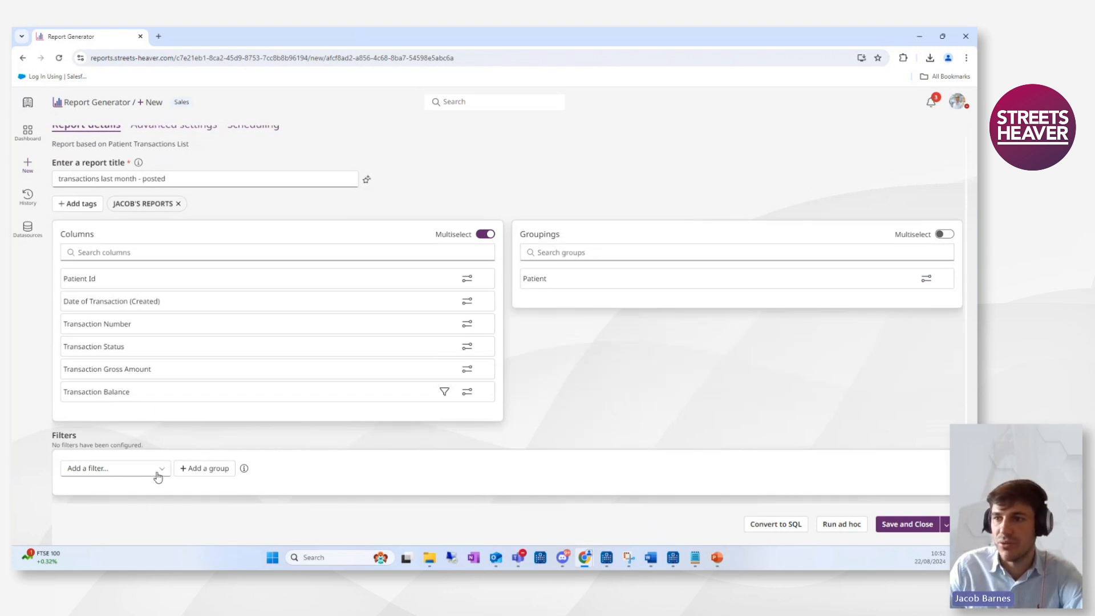
left_click(188, 469)
scroll(222, 457, "down", 1)
left_click(142, 463)
scroll(133, 341, "down", 5)
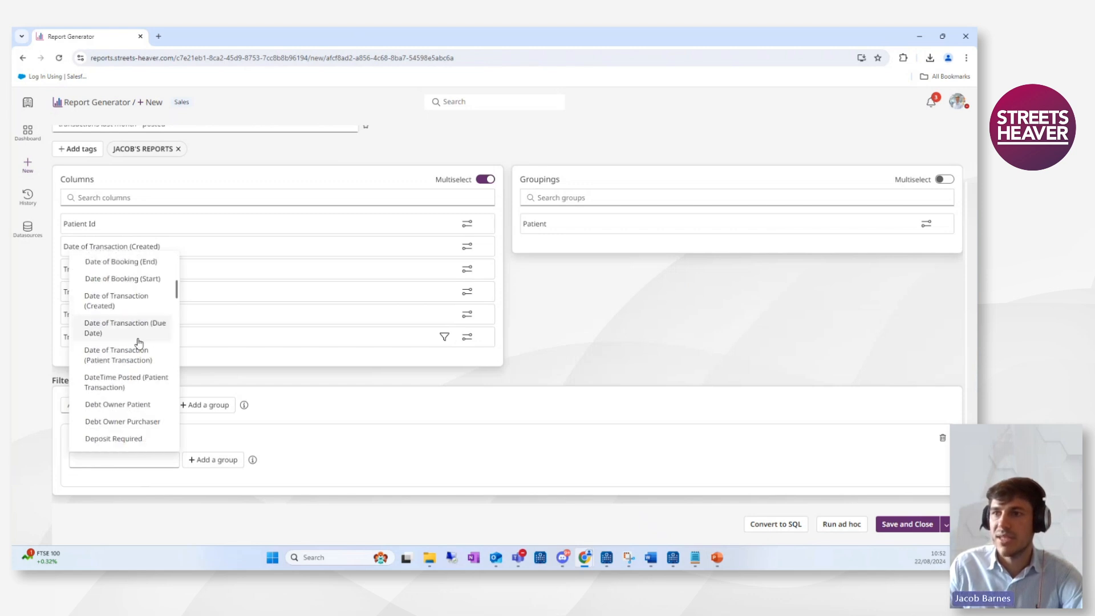
left_click(137, 302)
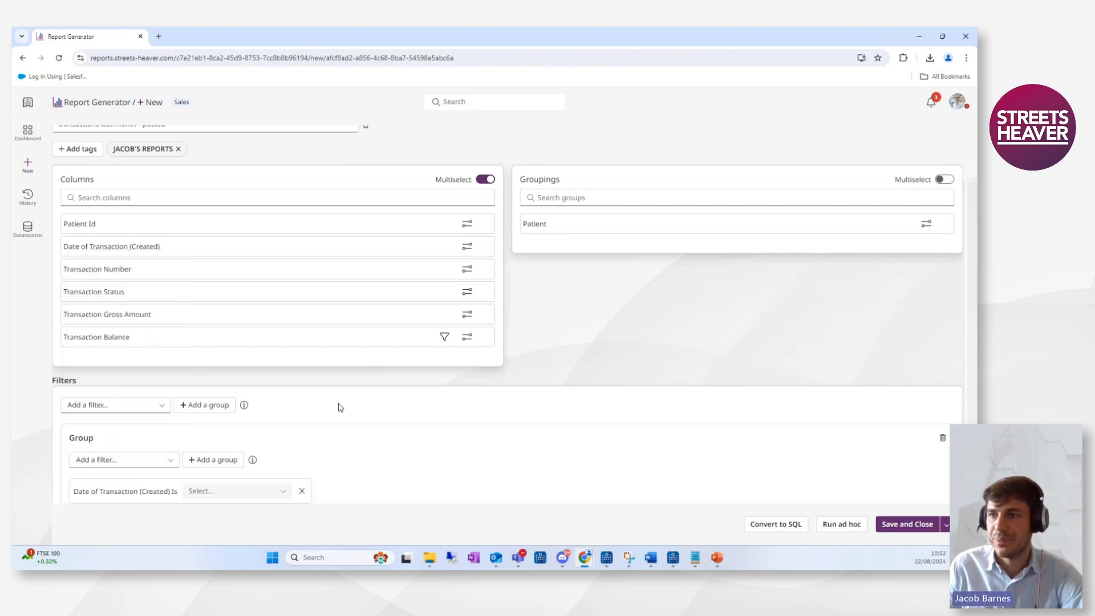
Set the Date of Transaction (Created) filter to Relative To Today, greater than -1 Months.
scroll(276, 420, "down", 1)
left_click(248, 466)
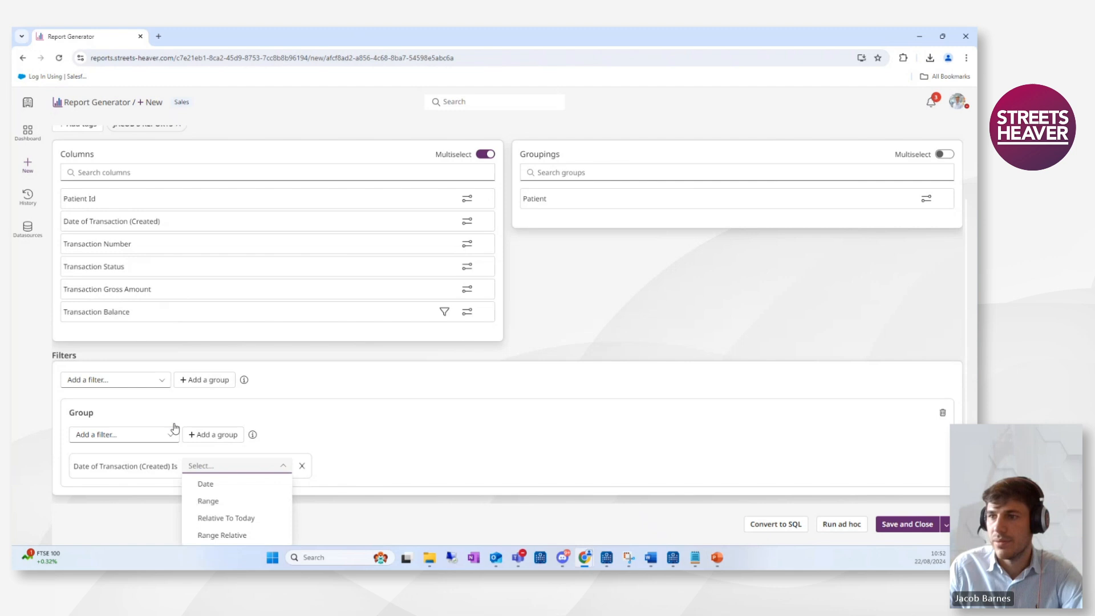
left_click(239, 519)
left_click(409, 471)
left_click(388, 414)
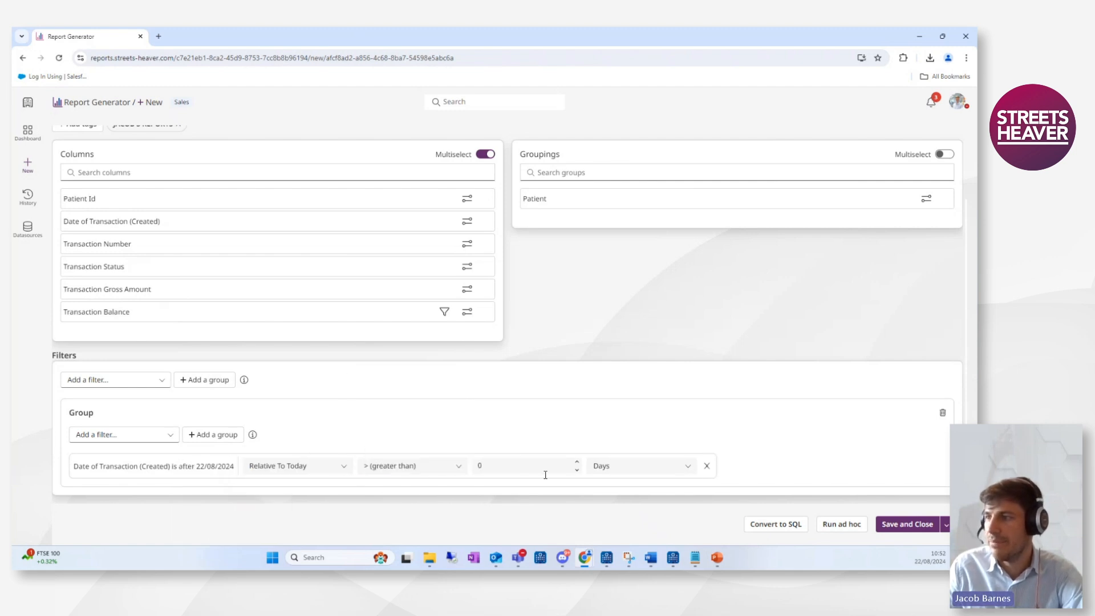
left_click(579, 473)
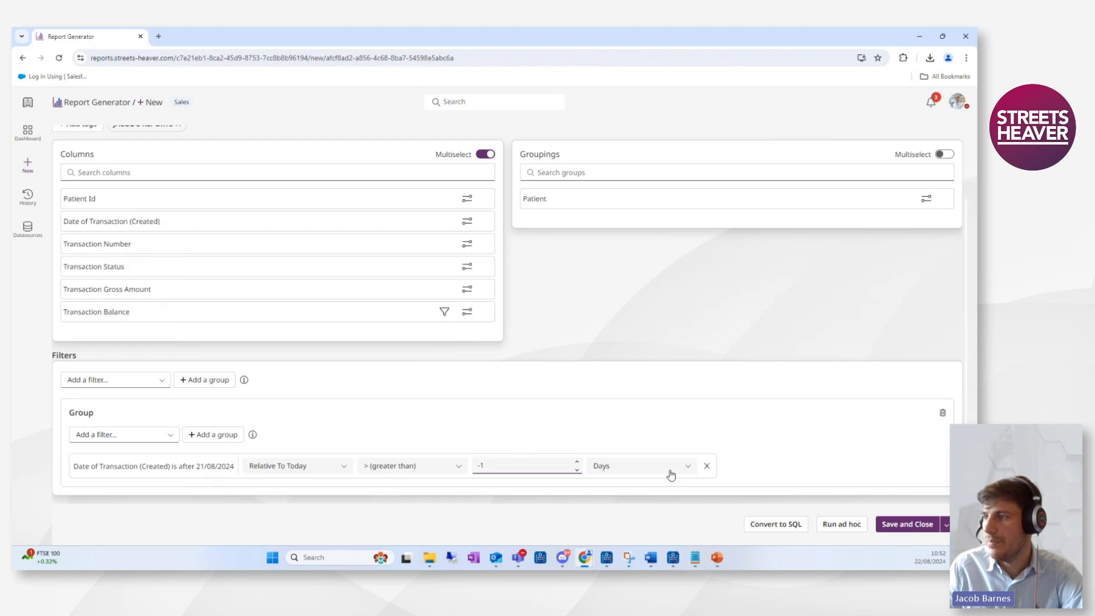
left_click(690, 470)
left_click(616, 518)
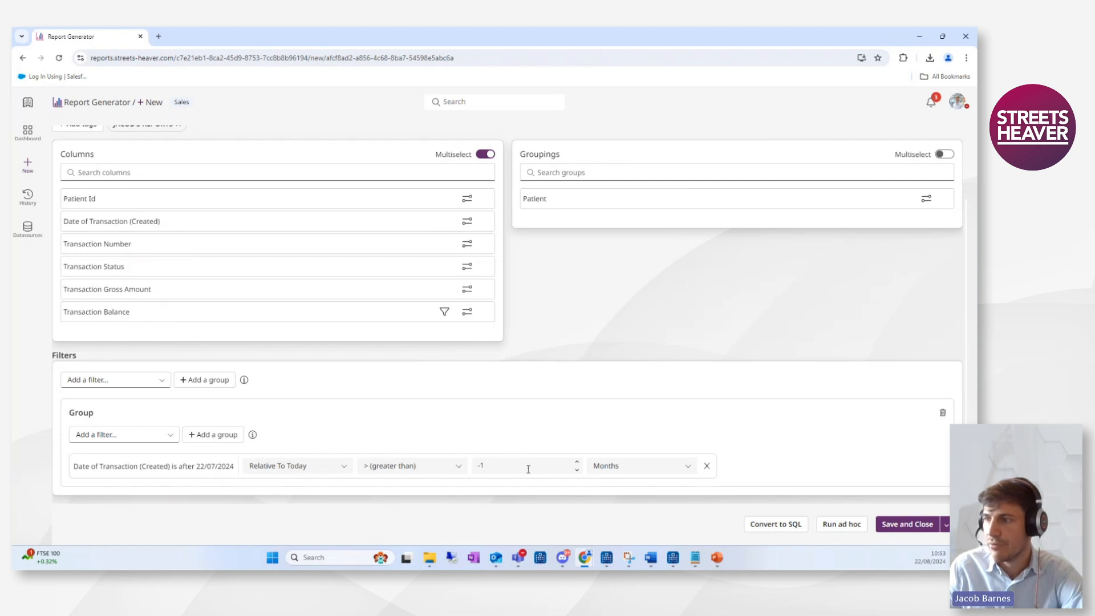
Step the month offset through other values and back to -1.
left_click(576, 471)
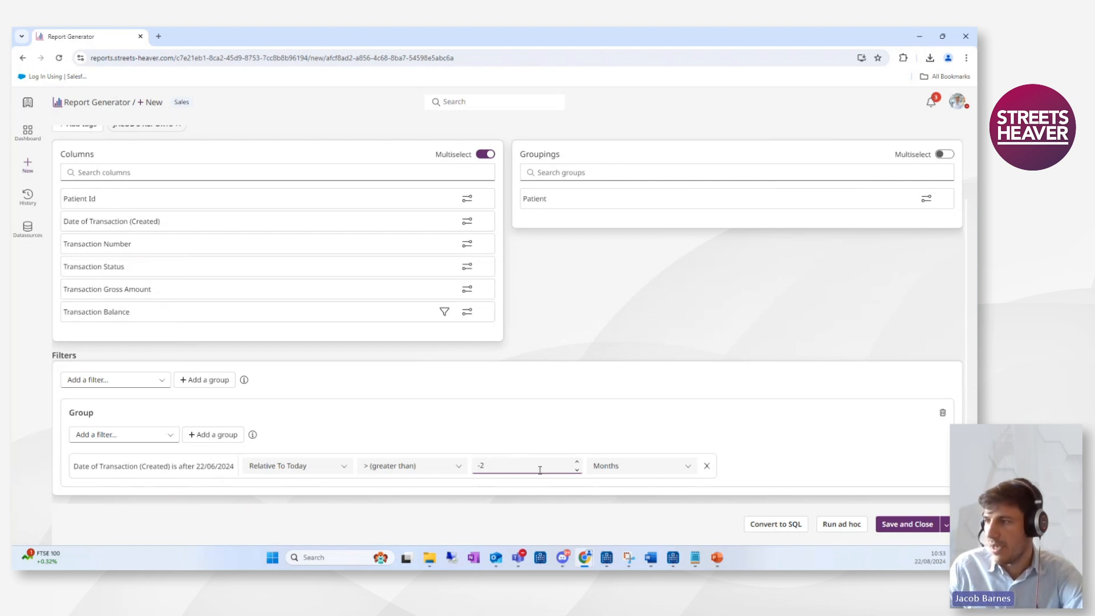
left_click(577, 463)
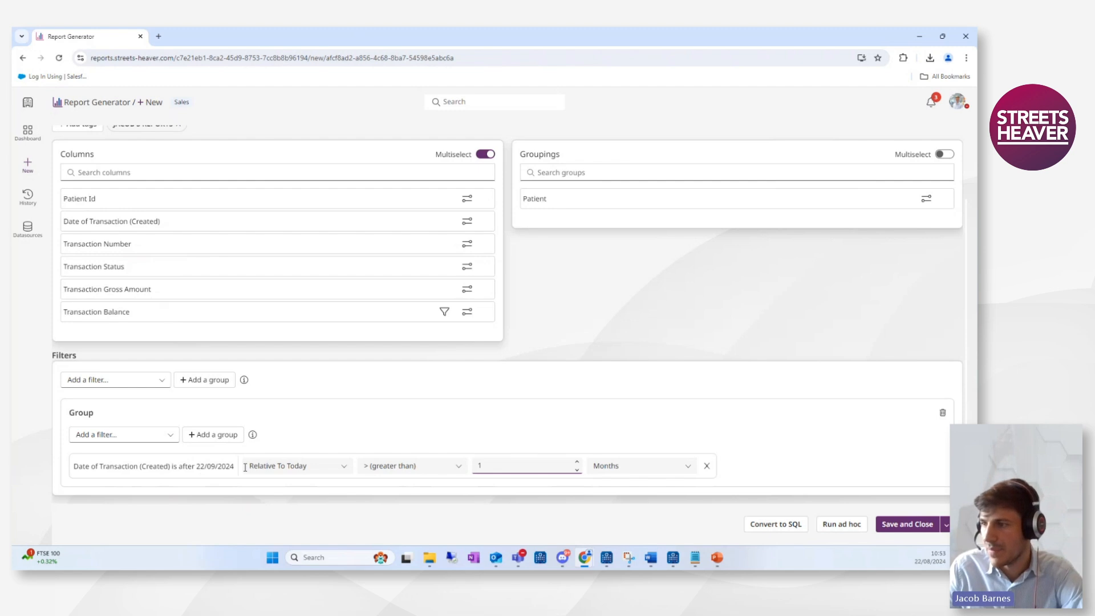
left_click(576, 471)
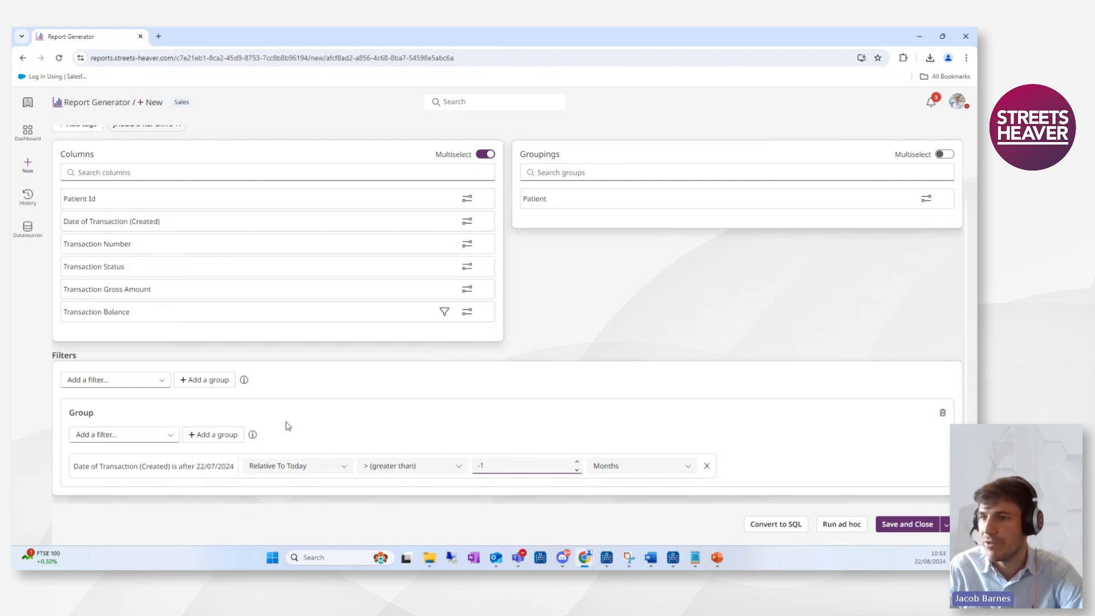
Add a nested group inside the filter group and give it a Transaction Status filter.
left_click(219, 436)
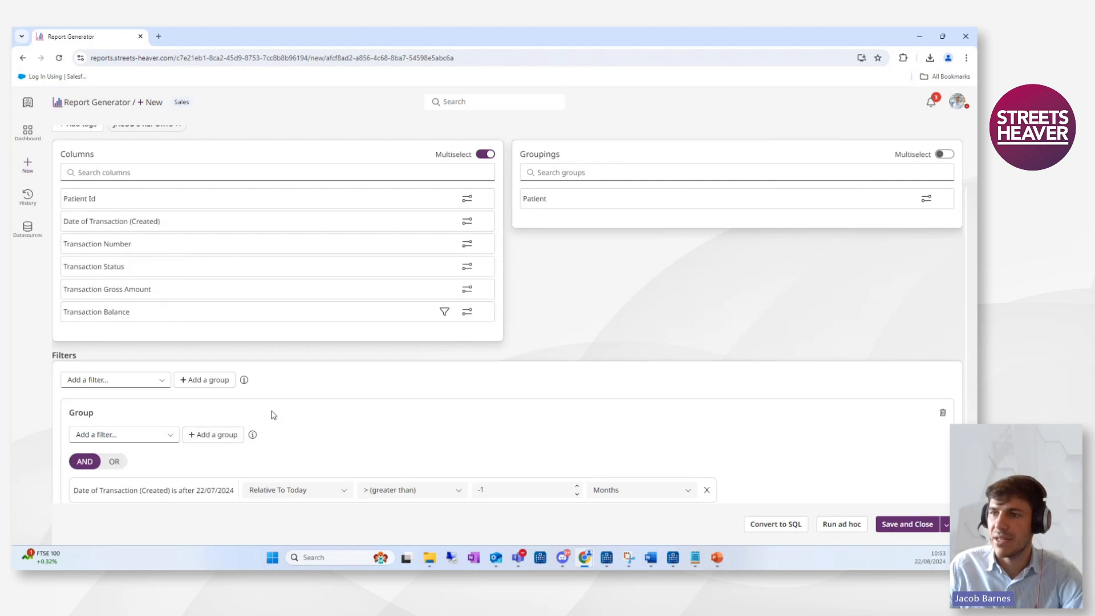
scroll(269, 413, "down", 2)
left_click(134, 452)
scroll(144, 352, "down", 20)
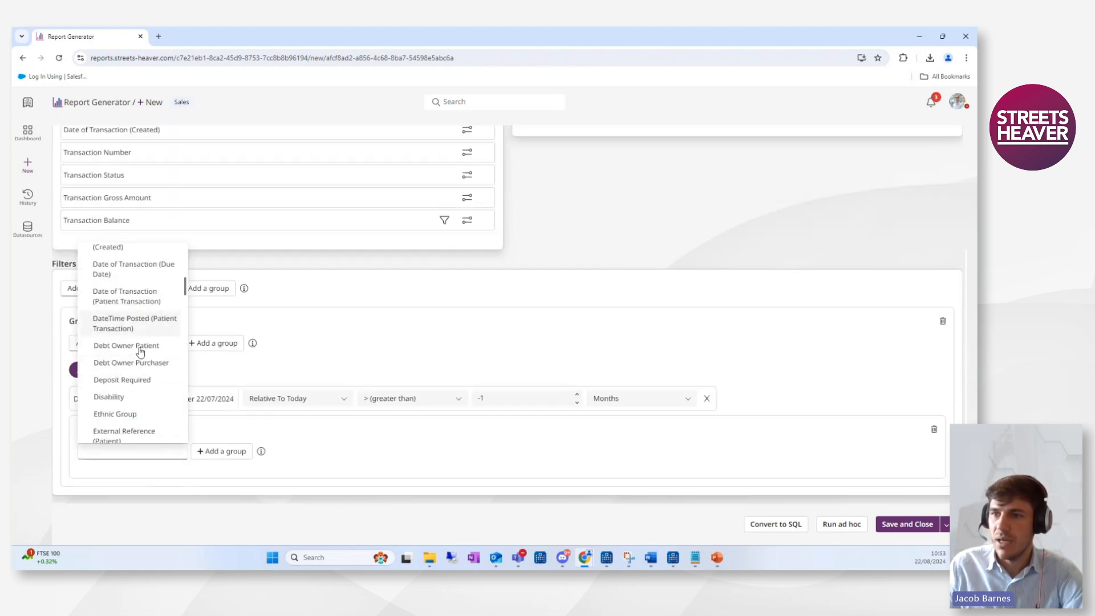
scroll(128, 378, "down", 3)
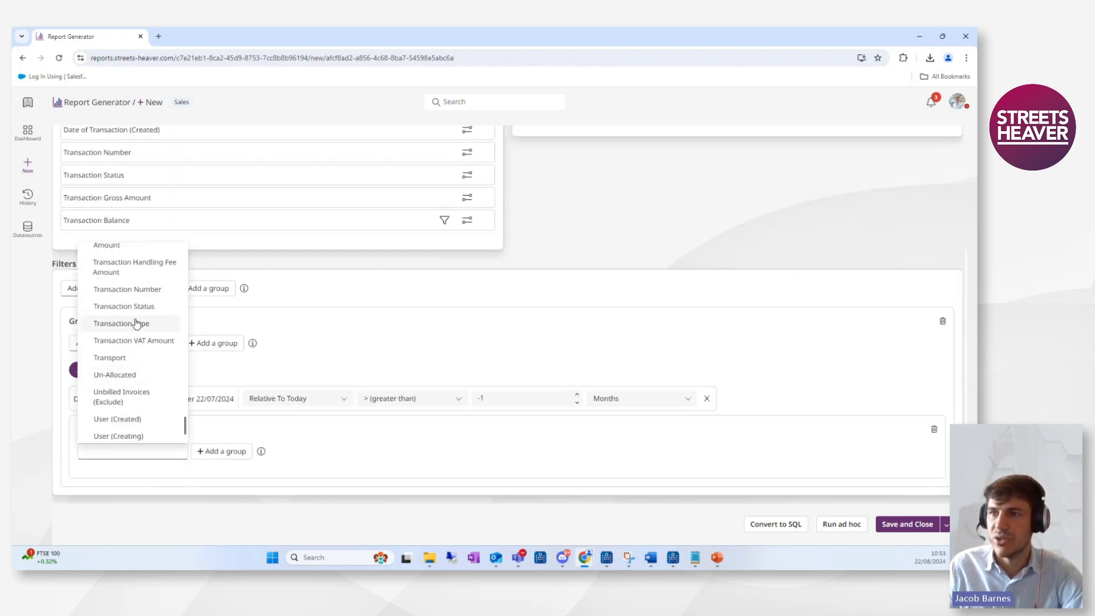
left_click(129, 307)
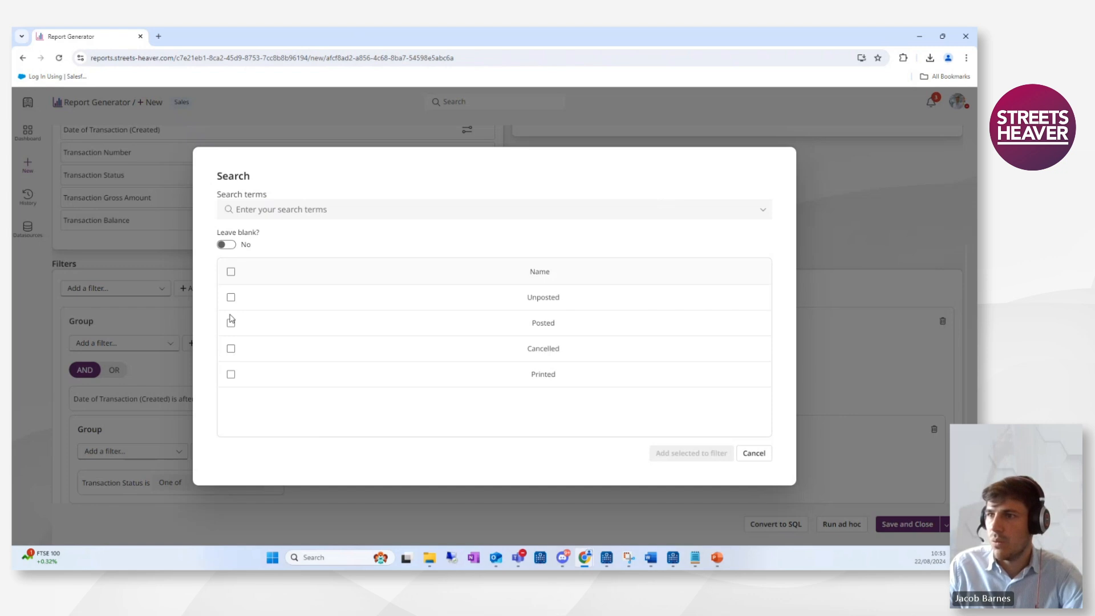
Restrict the Transaction Status filter to Posted only.
left_click(230, 297)
left_click(231, 323)
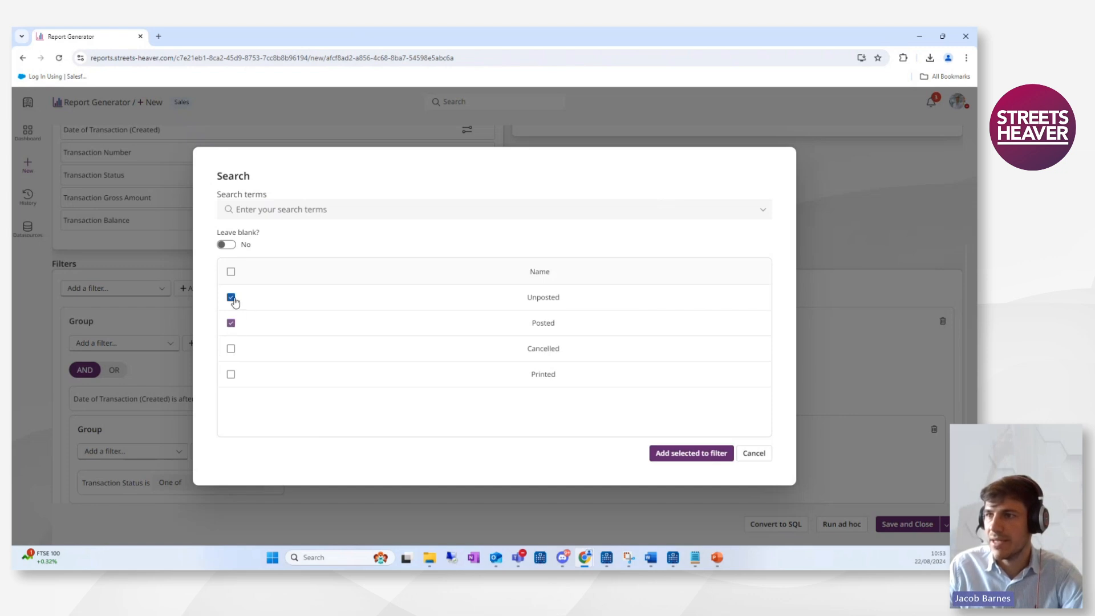
left_click(231, 297)
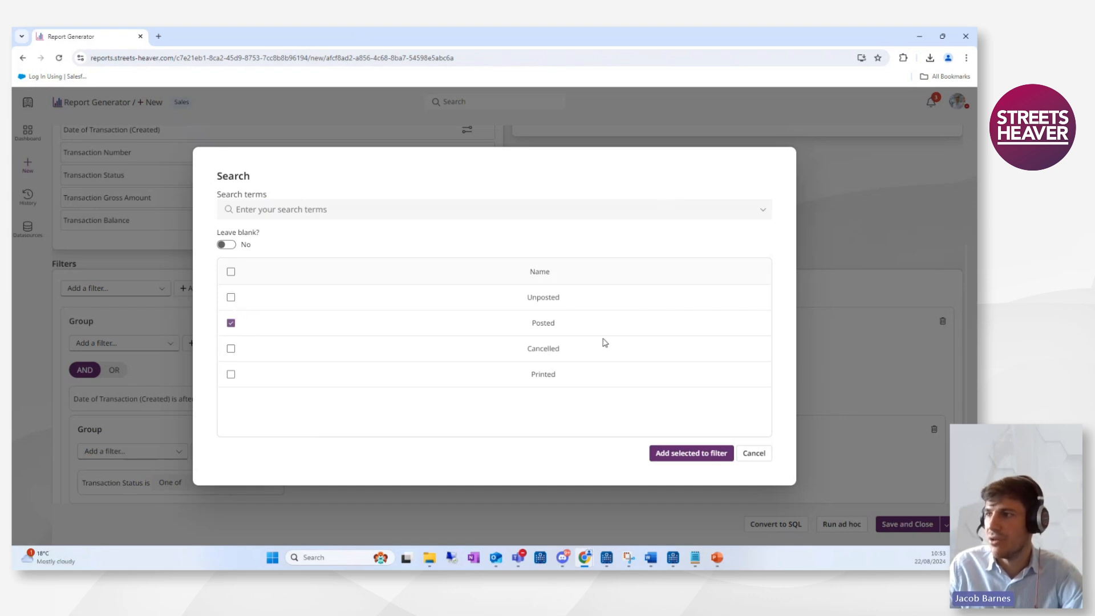
left_click(691, 453)
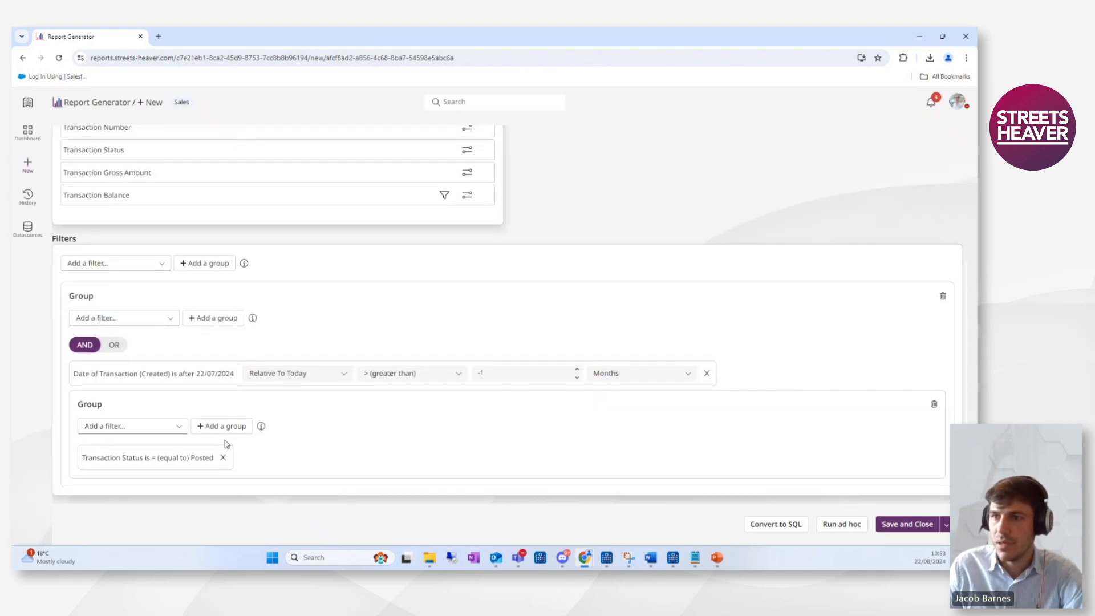
Toggle the outer group's combinator between AND and OR, finishing on AND.
left_click(110, 347)
left_click(88, 348)
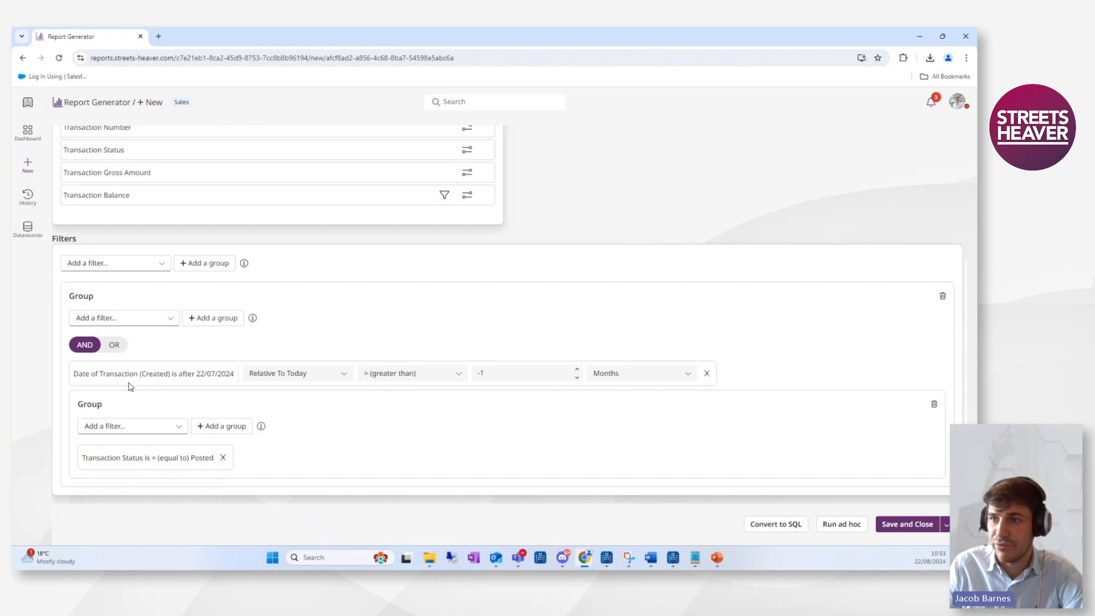
left_click(115, 348)
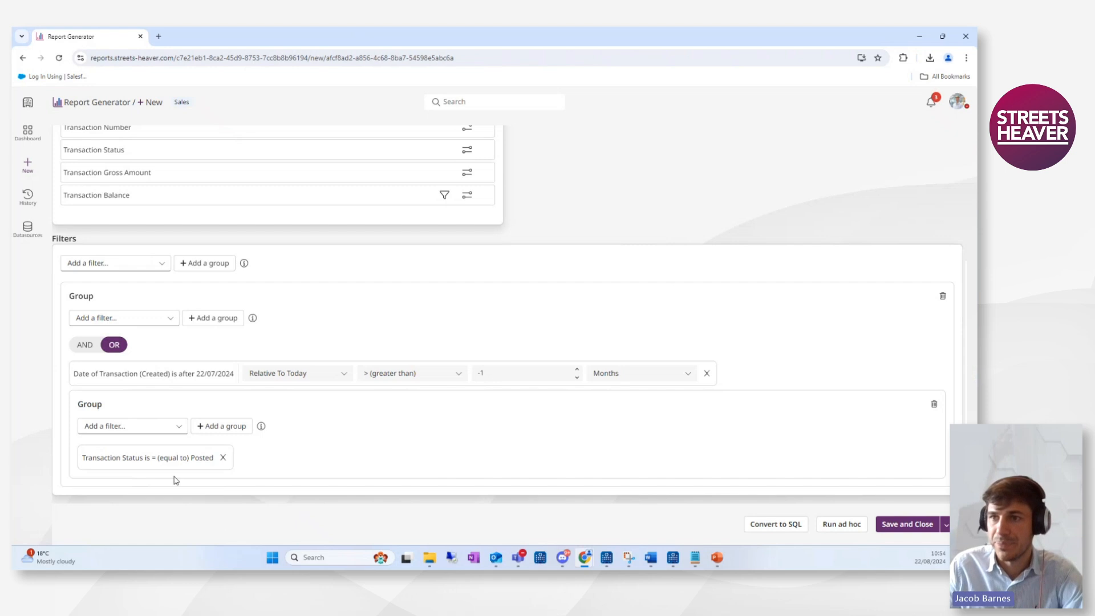
left_click(84, 345)
In the advanced settings, set the document format to Excel.
scroll(390, 468, "up", 4)
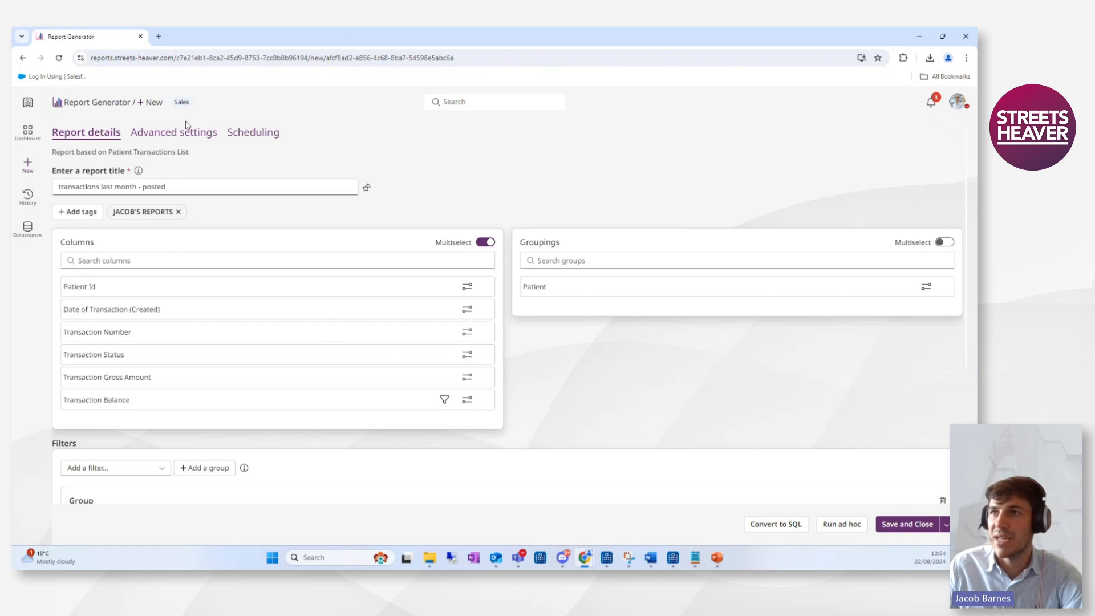
left_click(192, 136)
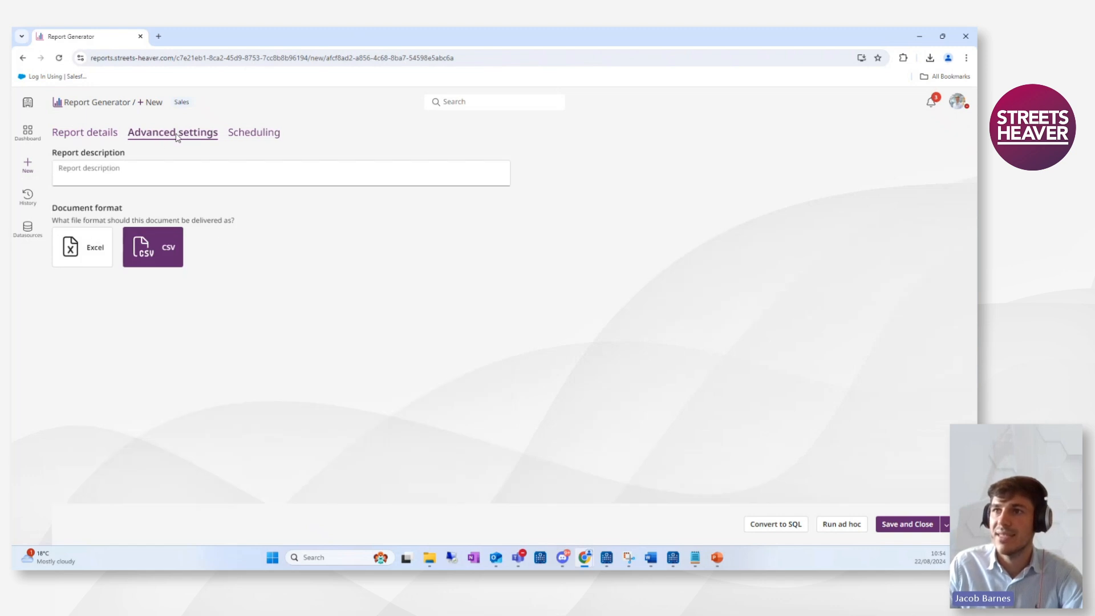
left_click(85, 173)
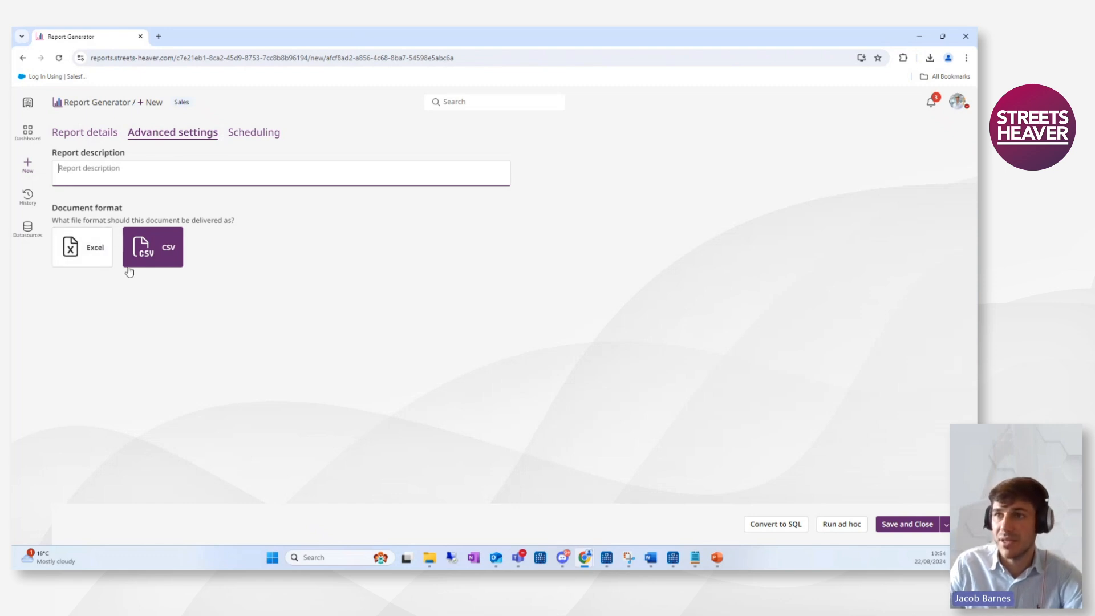
left_click(95, 250)
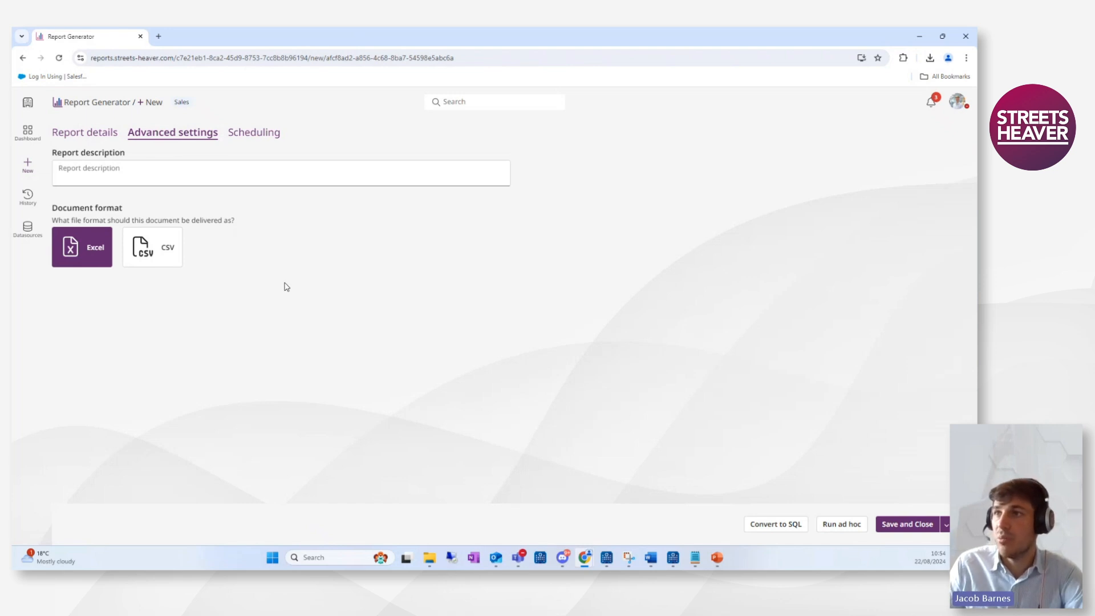
Add a new schedule and title it with the user's first name followed by 'transactions'.
left_click(262, 138)
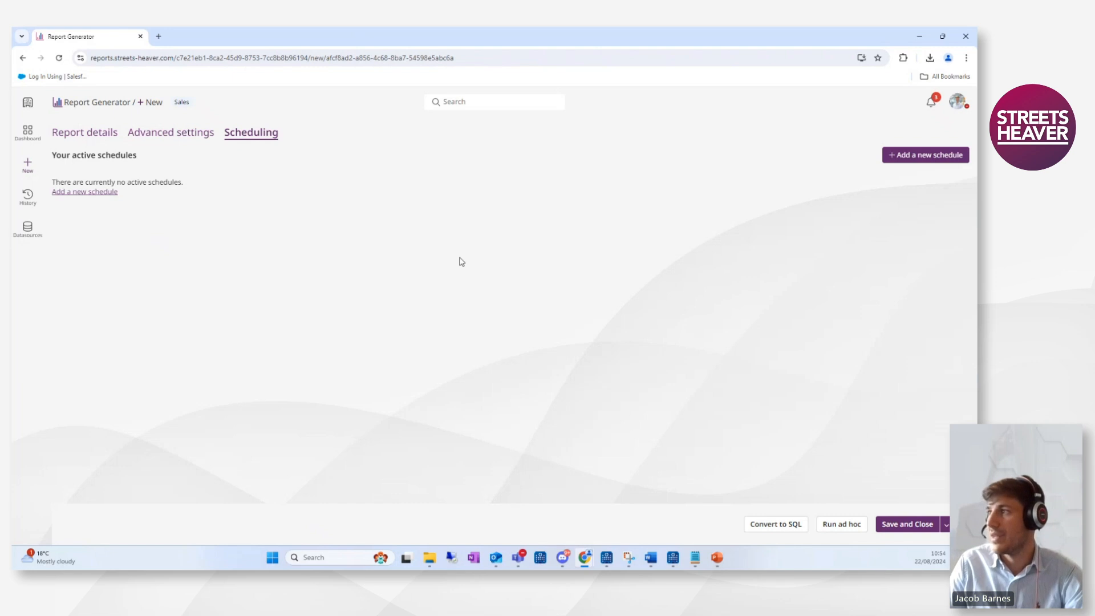
left_click(907, 154)
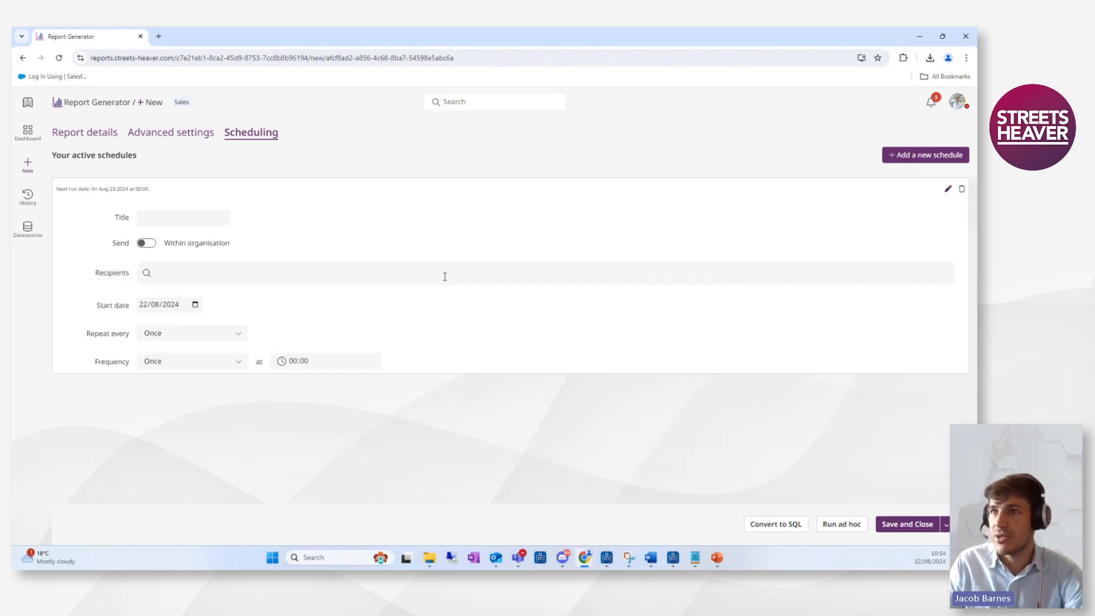
left_click(163, 213)
type("jac")
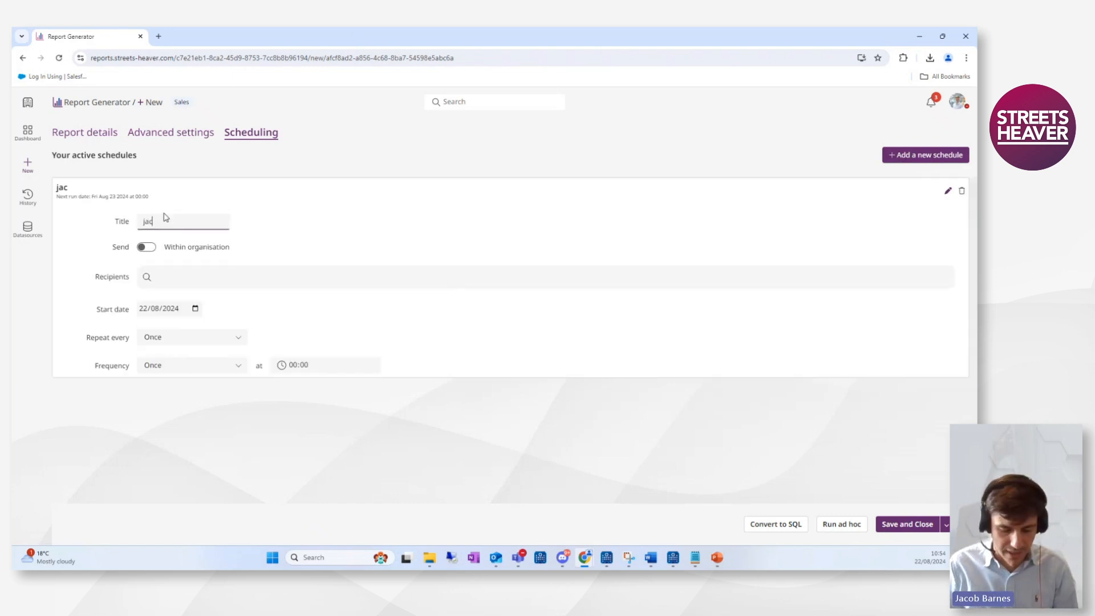
type("obs traN")
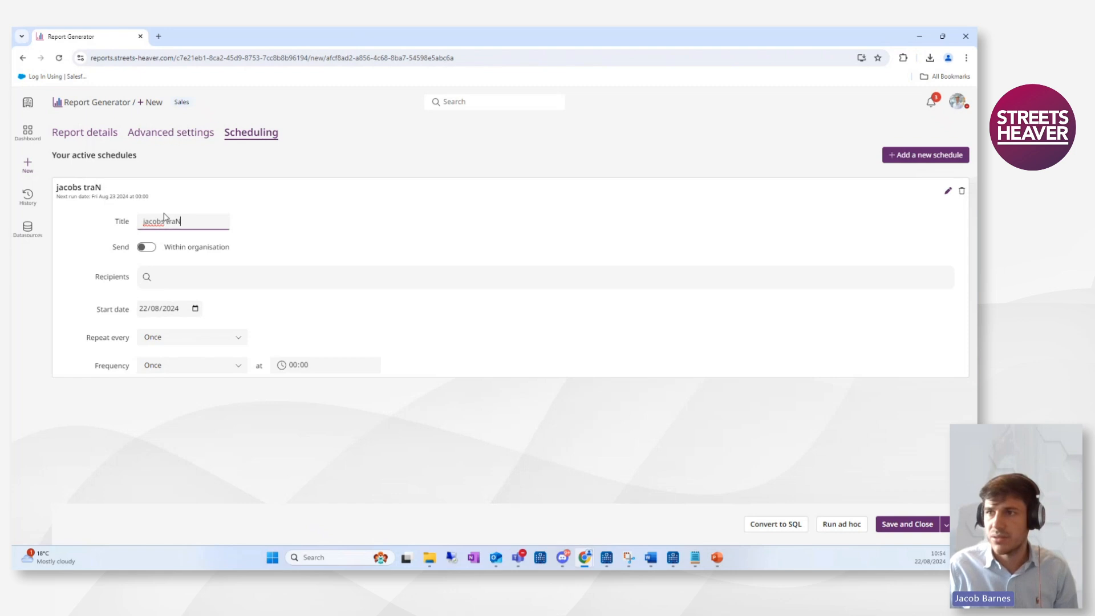
type("Sansactions")
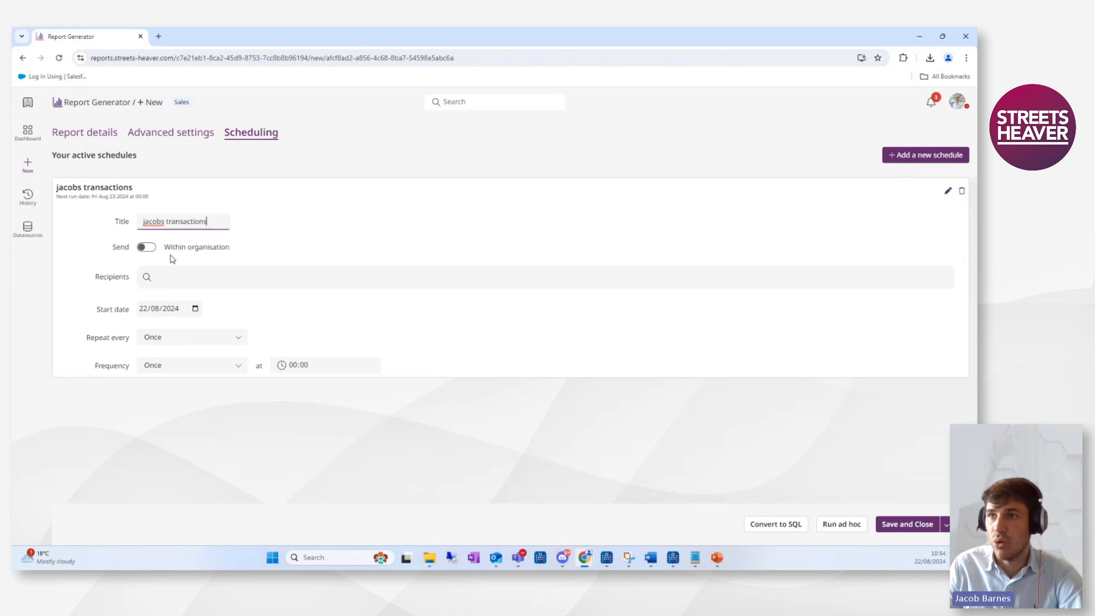
Keep sending within the organisation and add the user's own account as the schedule recipient.
left_click(146, 248)
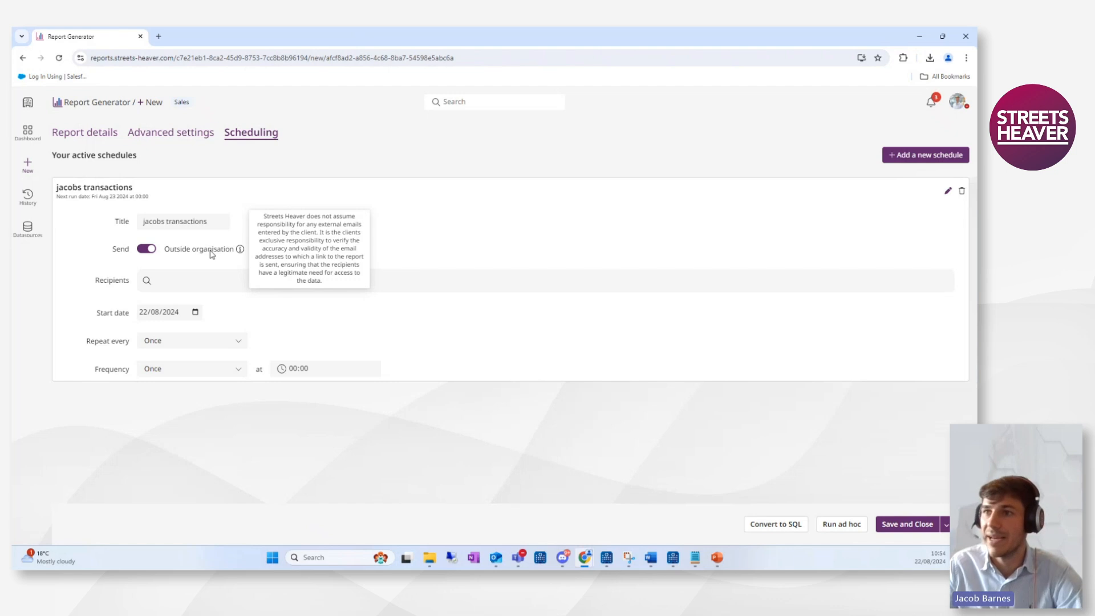
left_click(150, 249)
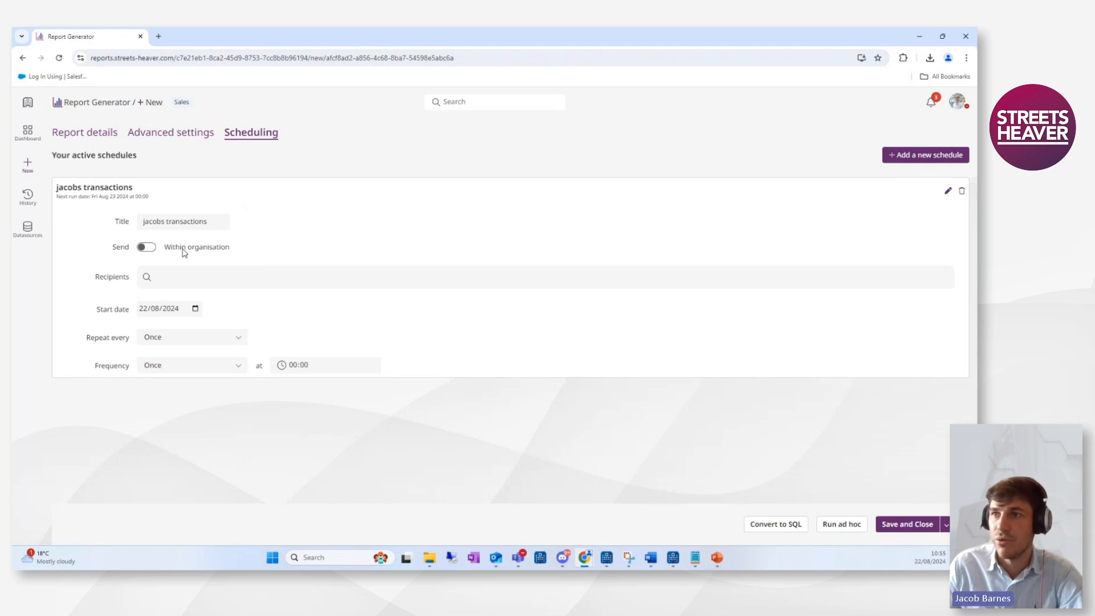
left_click(166, 277)
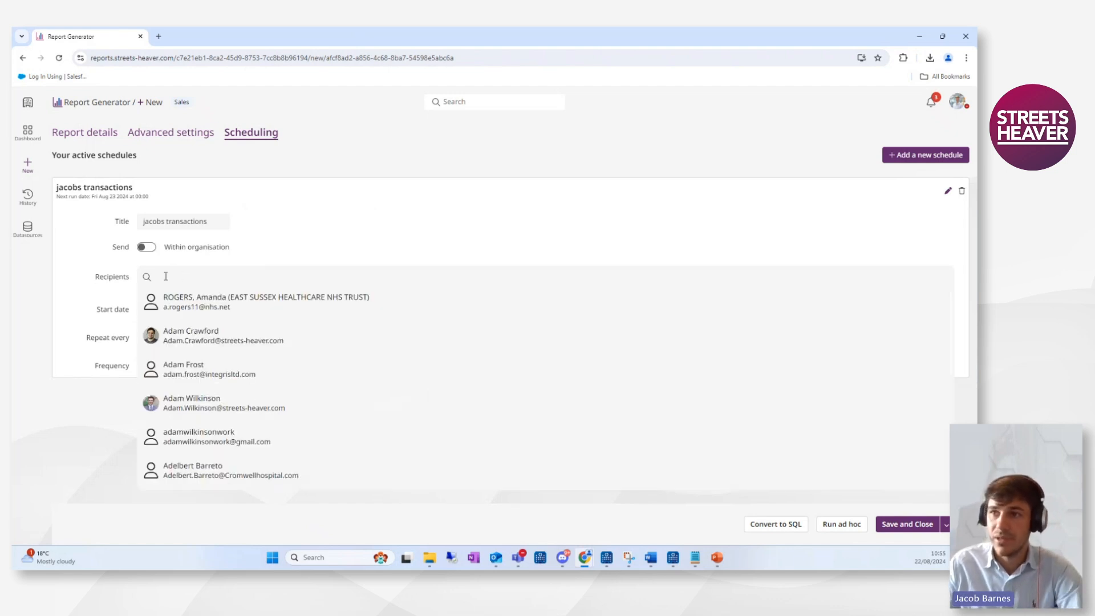
type("jacob")
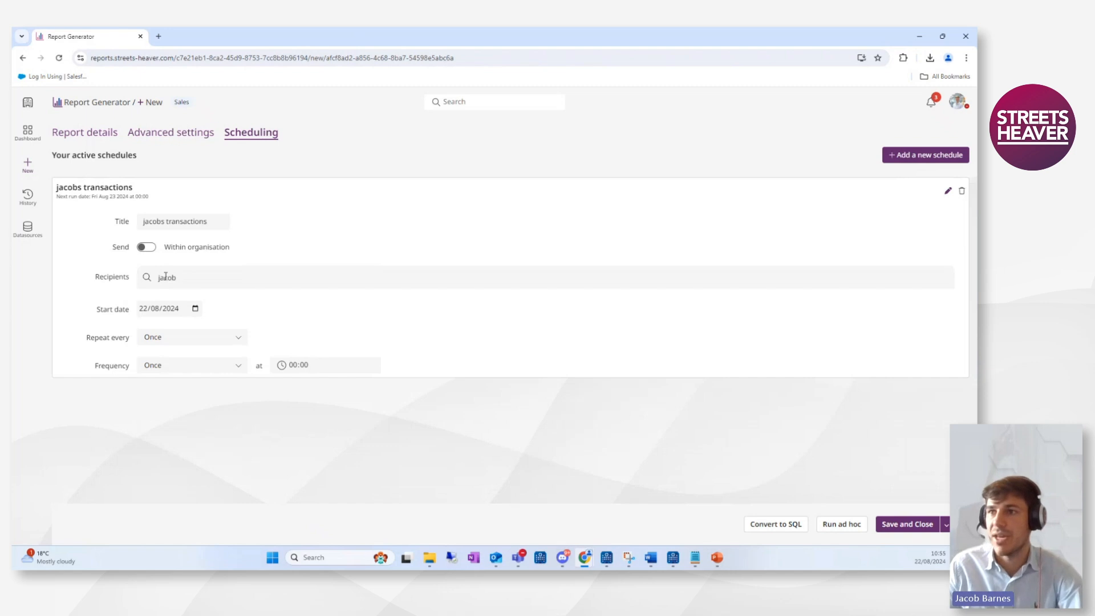
left_click(178, 311)
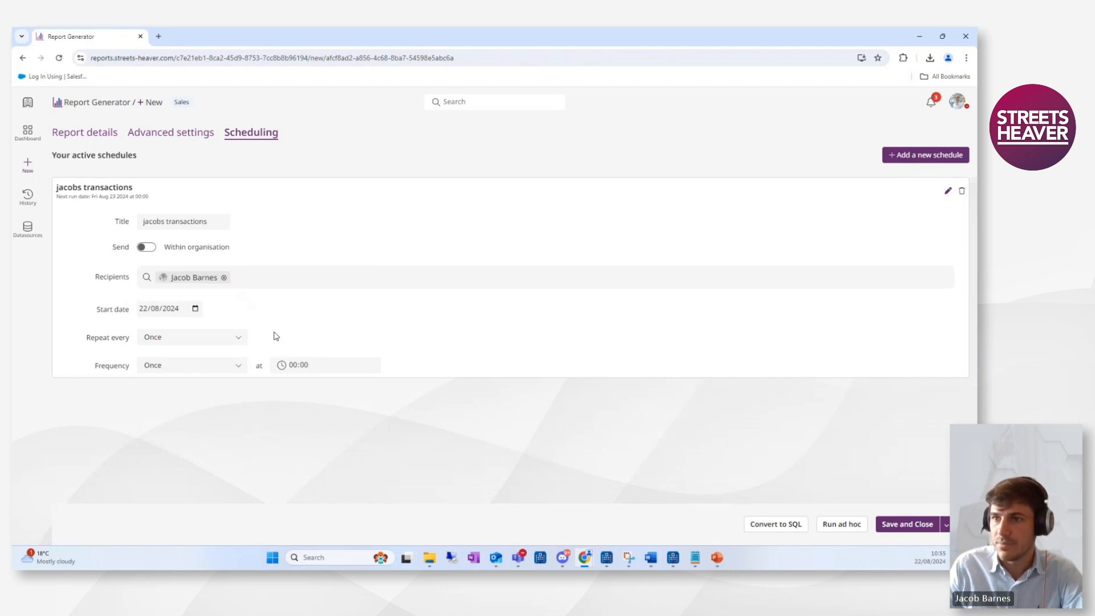
Set the schedule to repeat every 1 month on day 1 at 09:00.
left_click(238, 338)
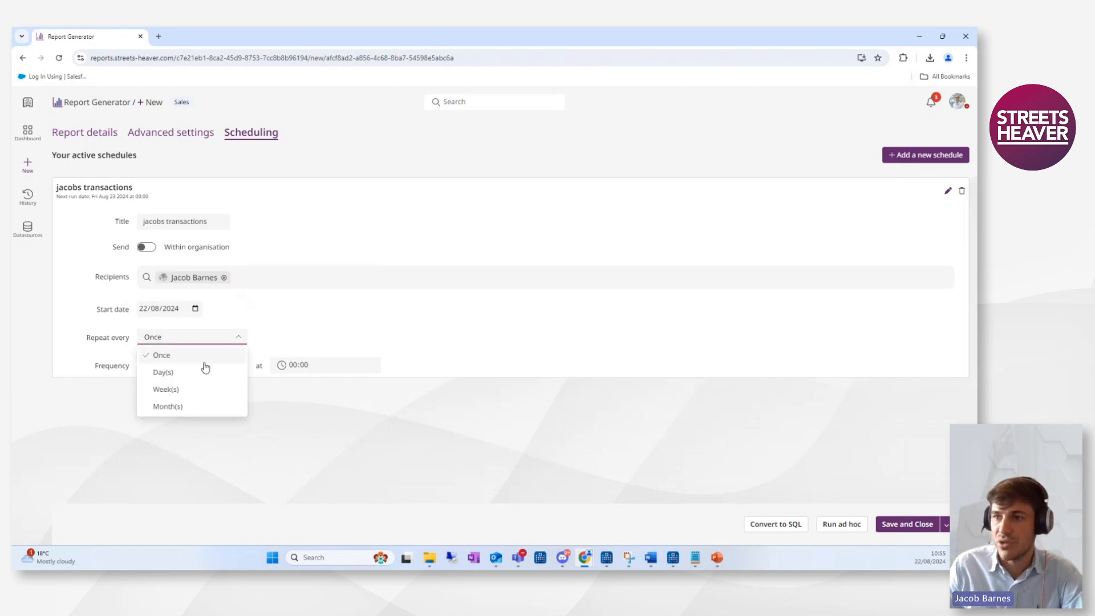
left_click(174, 407)
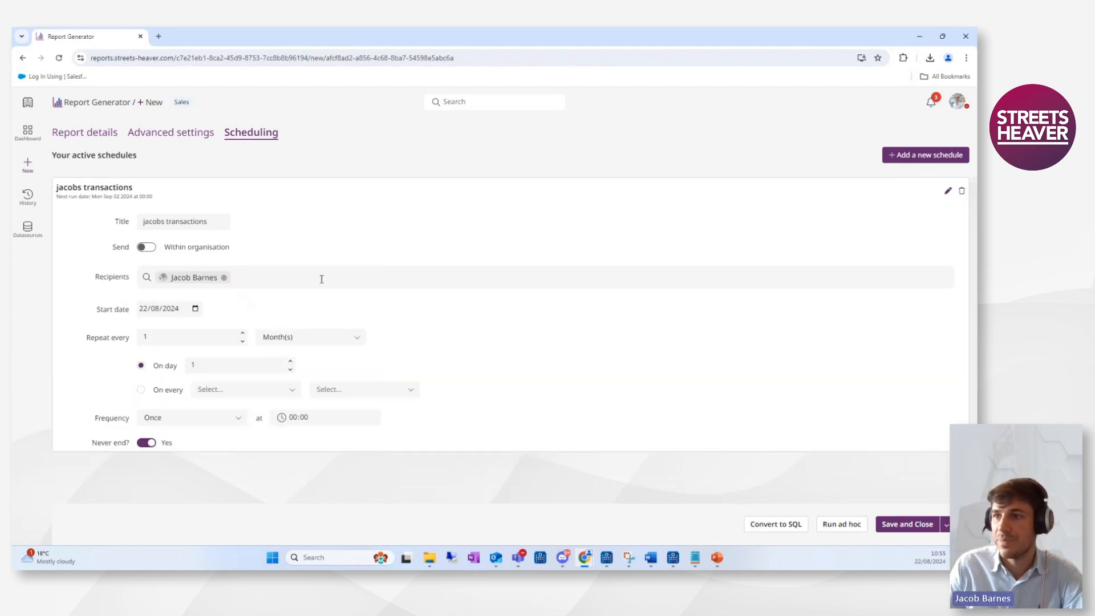
left_click(192, 364)
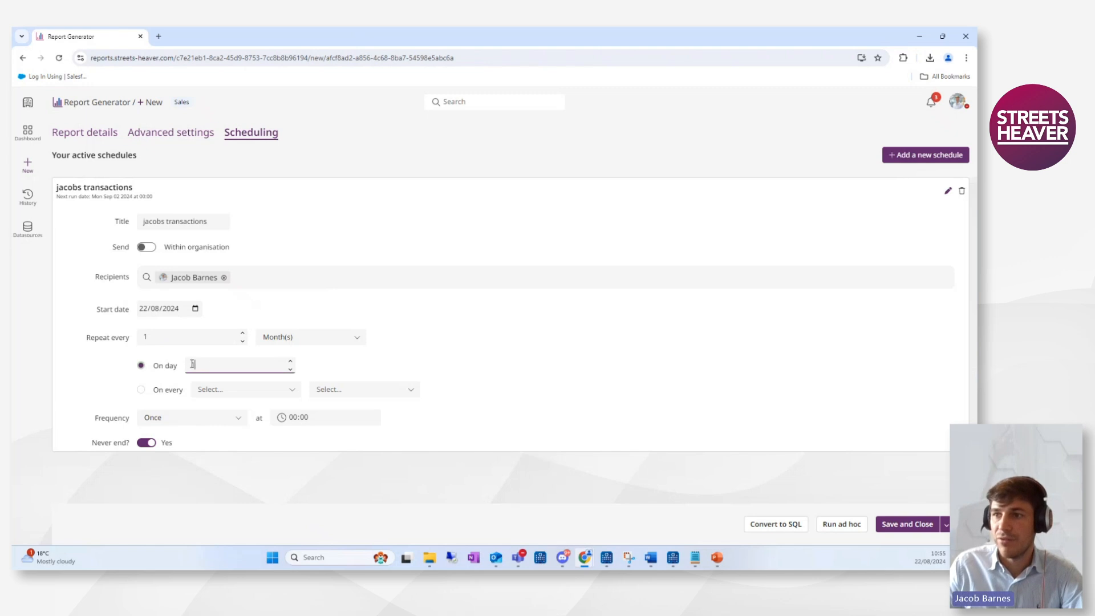
left_click(294, 418)
type("9")
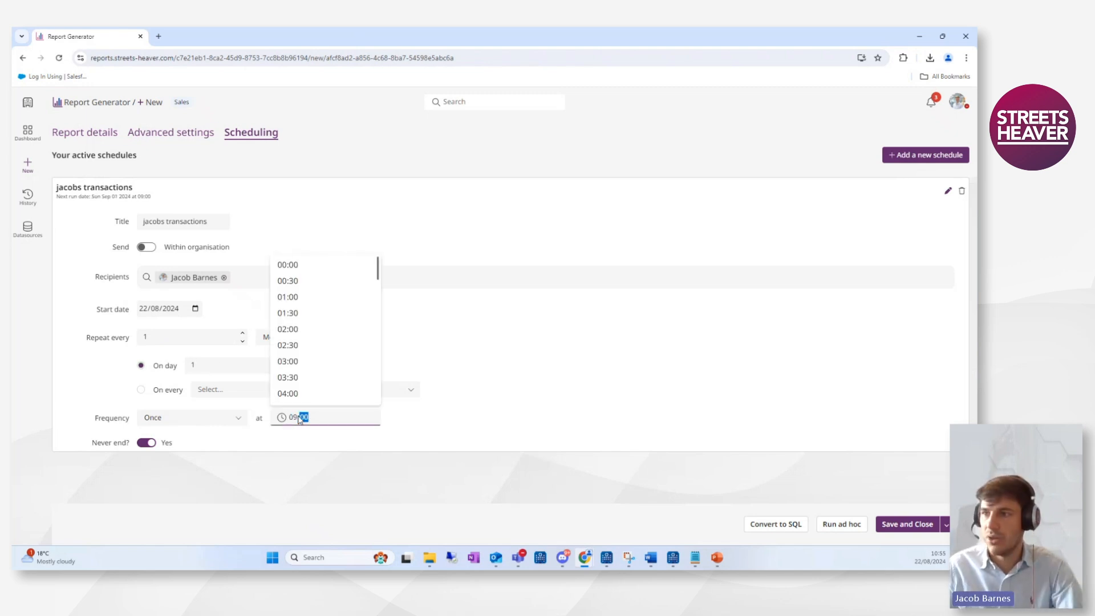
left_click(390, 435)
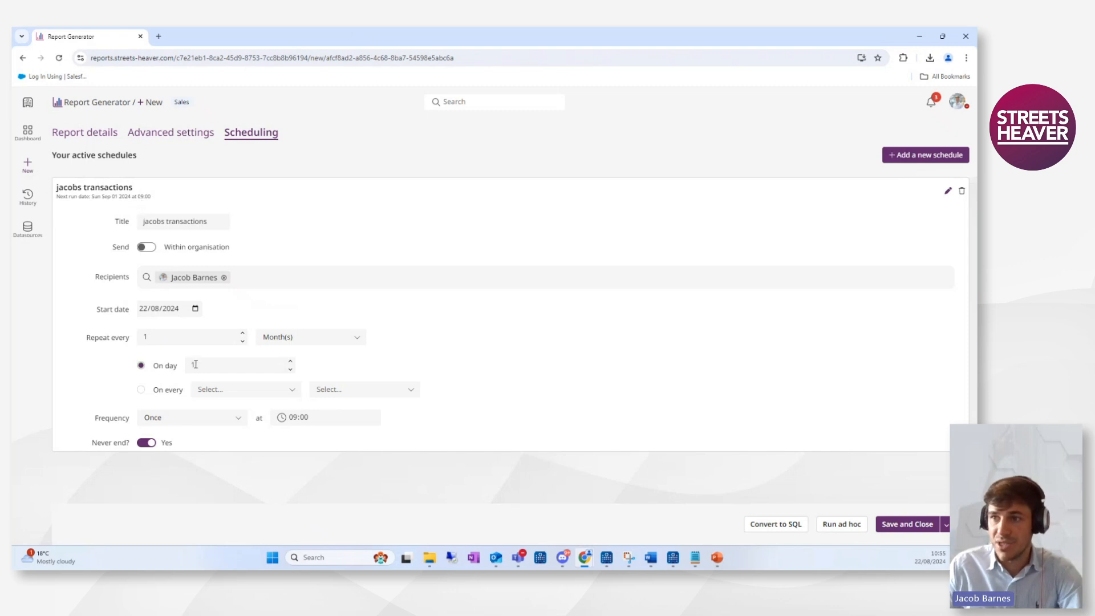
Re-enter day 1 as the schedule's run day, then save and close the report.
left_click_drag(195, 364, 181, 368)
left_click(520, 346)
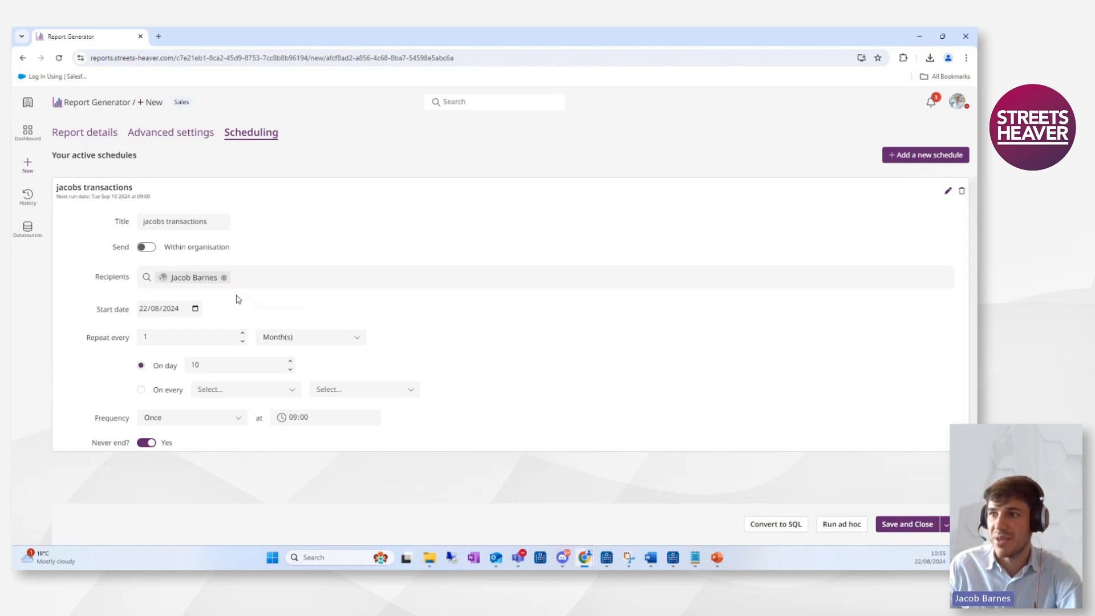
left_click_drag(238, 363, 134, 367)
type("1")
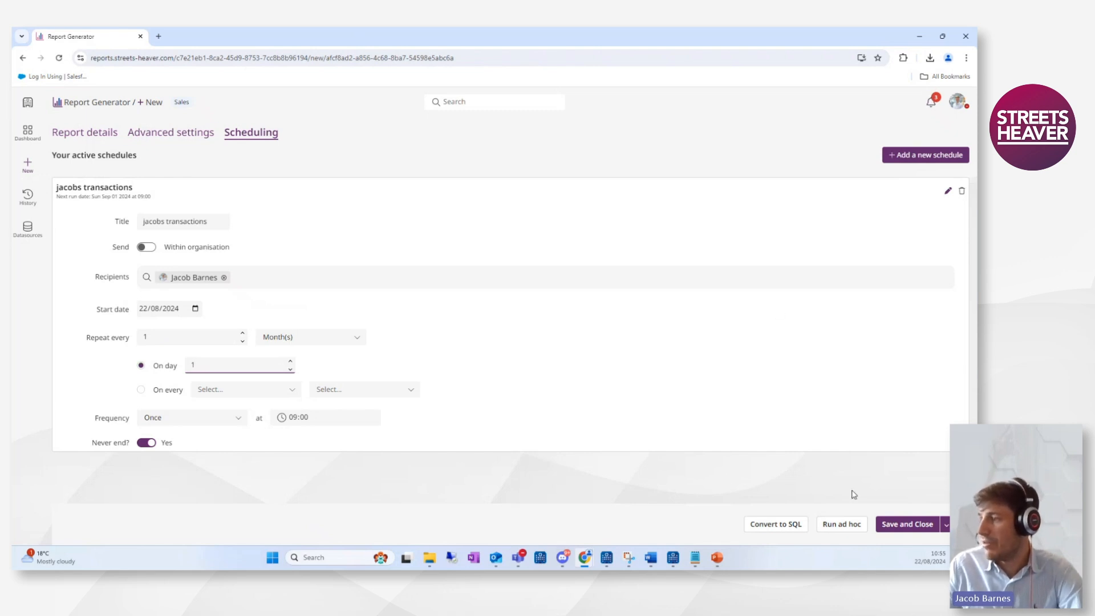
left_click(909, 526)
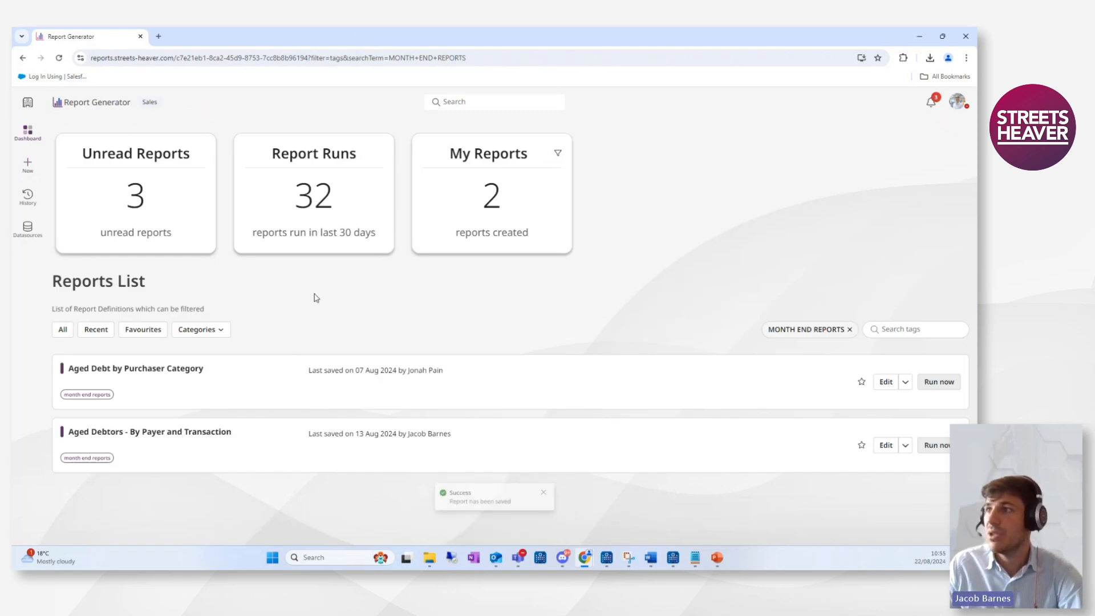
Filter the reports list to My Reports and run the 'transactions last month - posted' report.
left_click(488, 199)
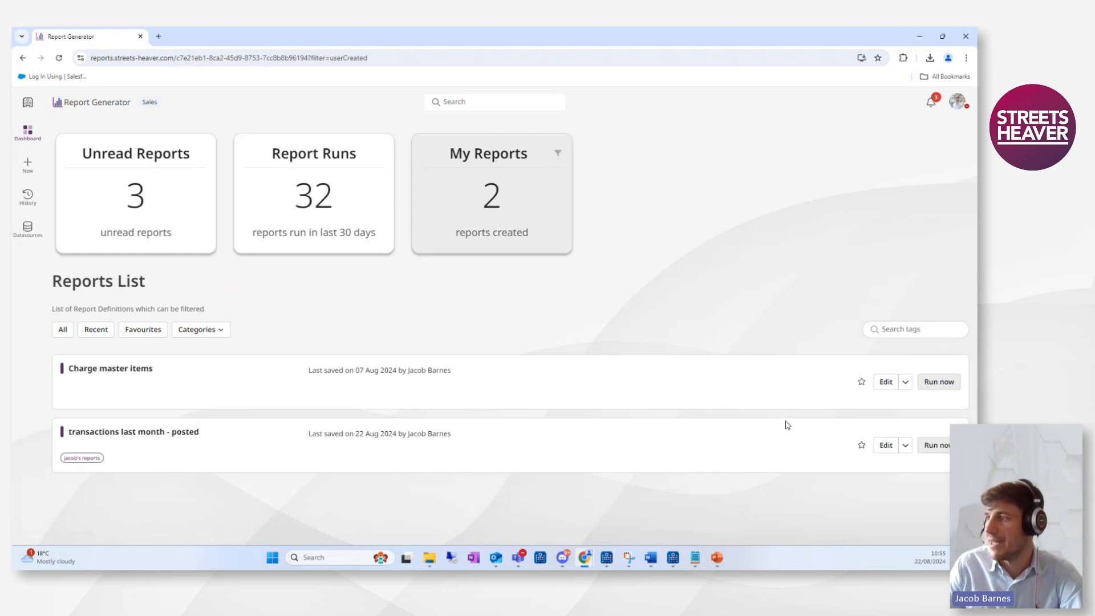
left_click(940, 453)
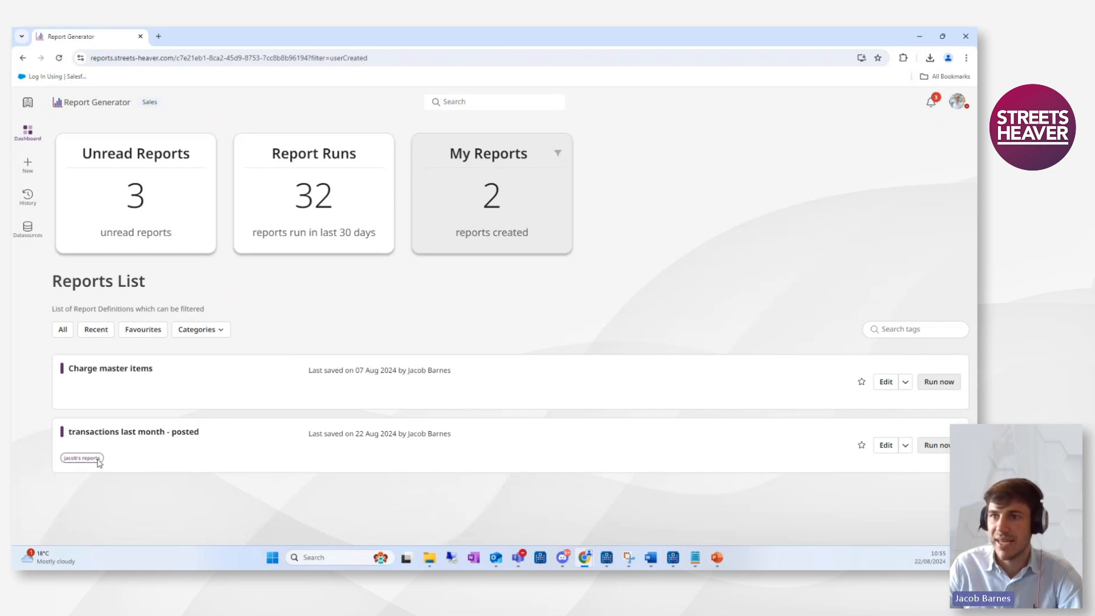
Show all reports and filter the list by the JACOB'S REPORTS tag.
left_click(62, 331)
left_click(894, 330)
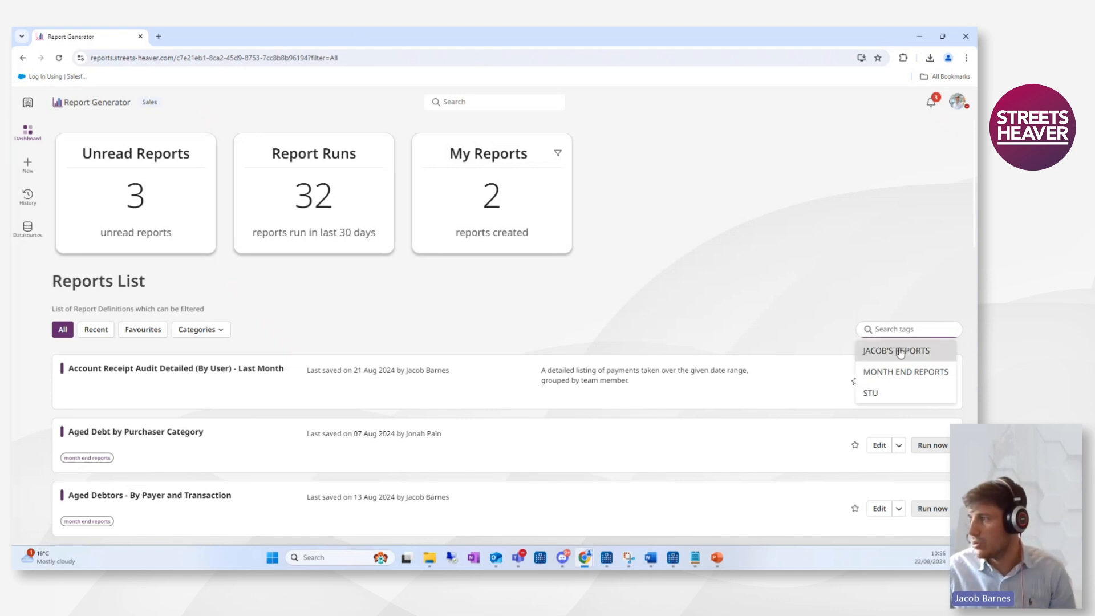
left_click(897, 351)
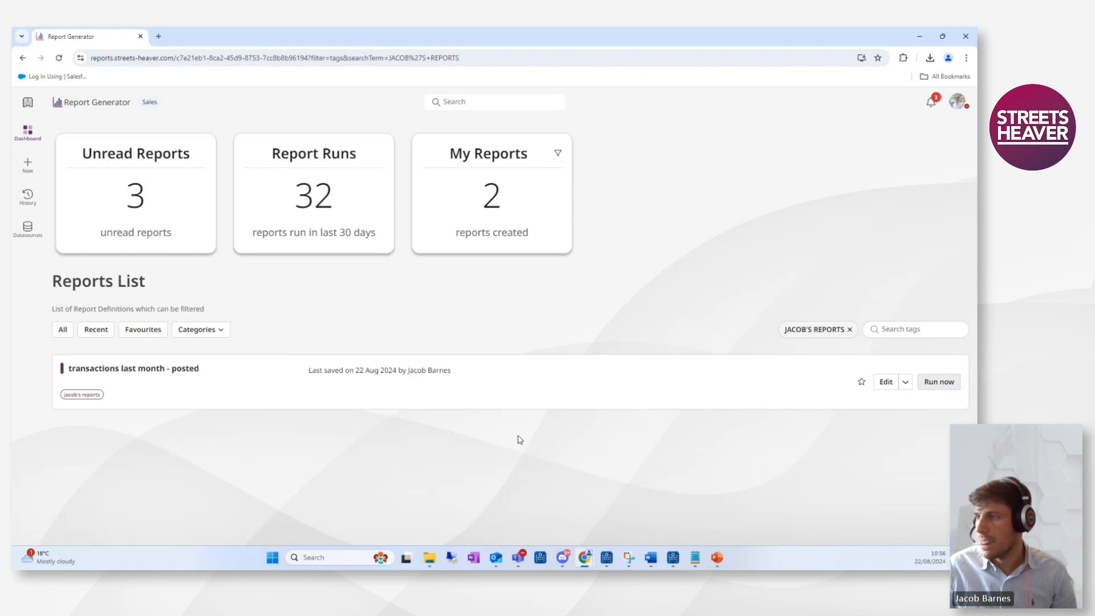
Open the 'transactions last month - posted' report for editing to review its settings, then return to the dashboard.
left_click(885, 383)
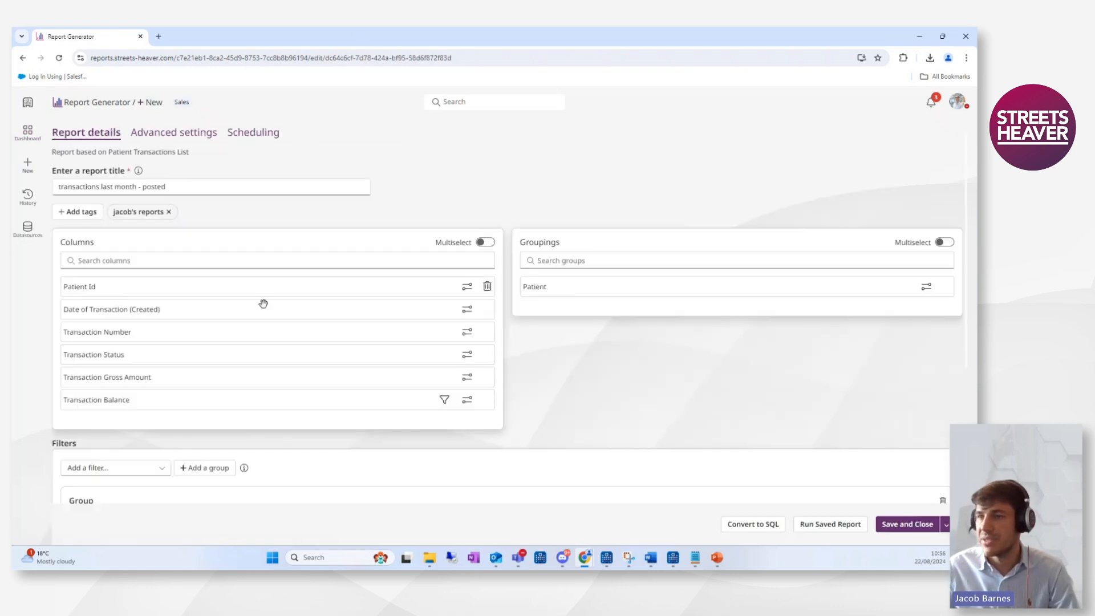
scroll(152, 439, "down", 2)
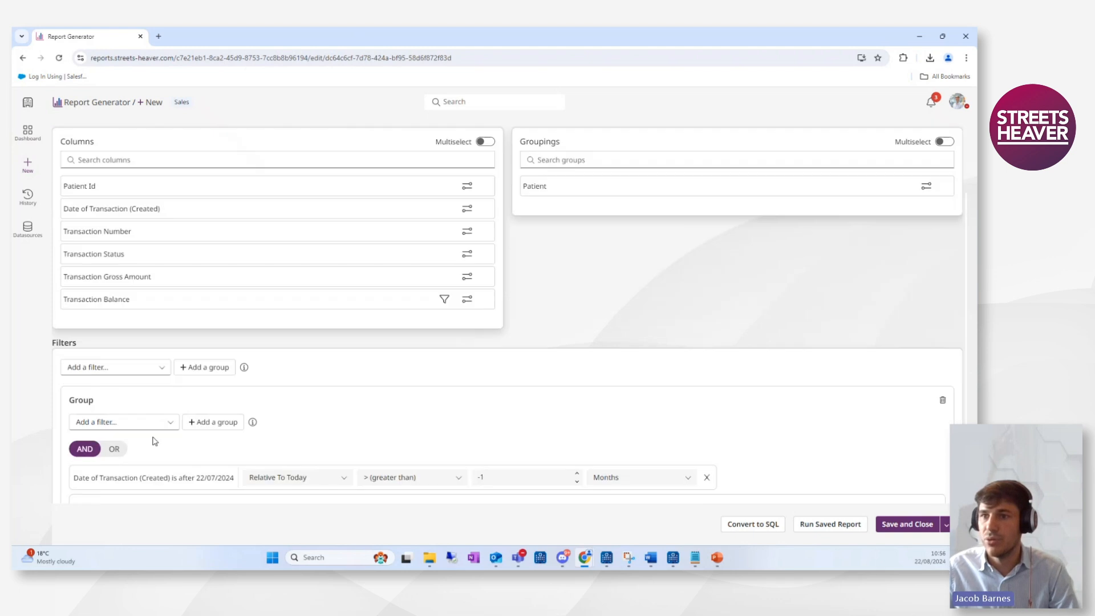
scroll(151, 325, "up", 2)
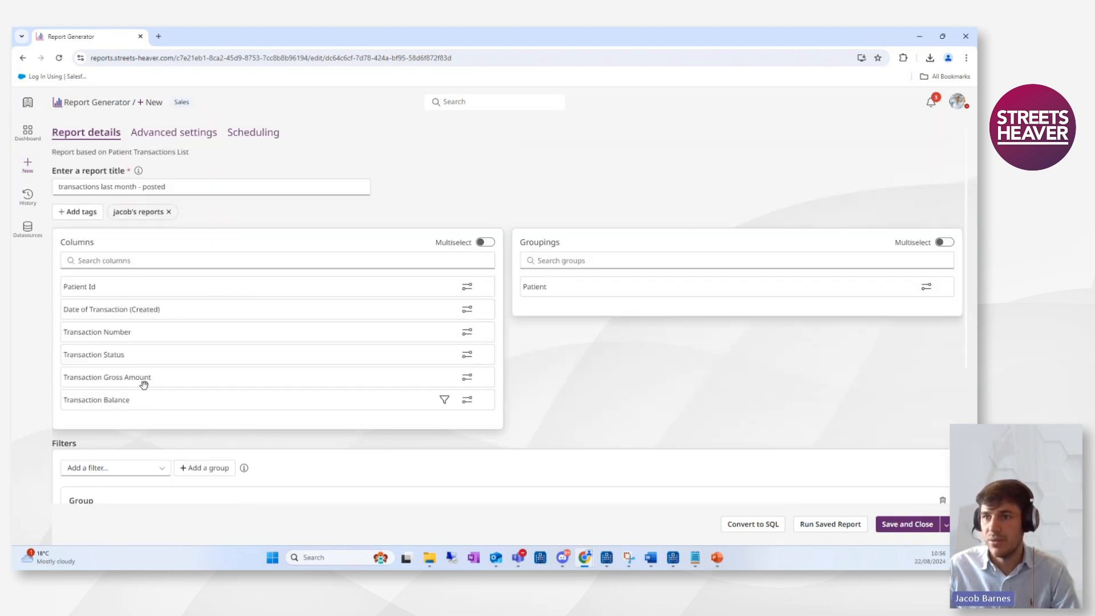
left_click(27, 131)
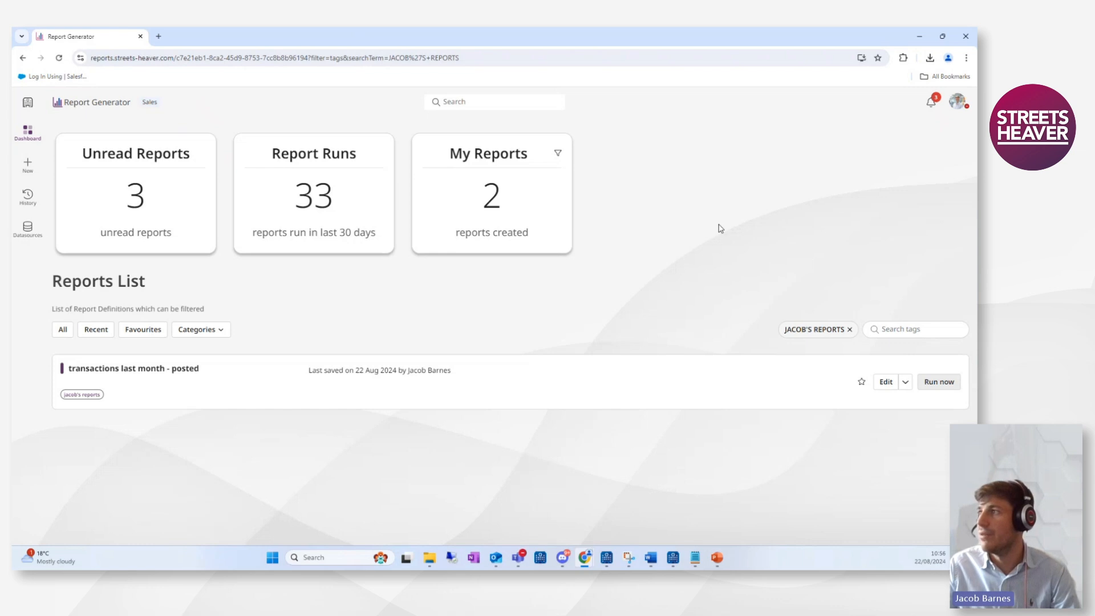
Open the latest run of the transactions report from the notifications and download its output.
left_click(932, 106)
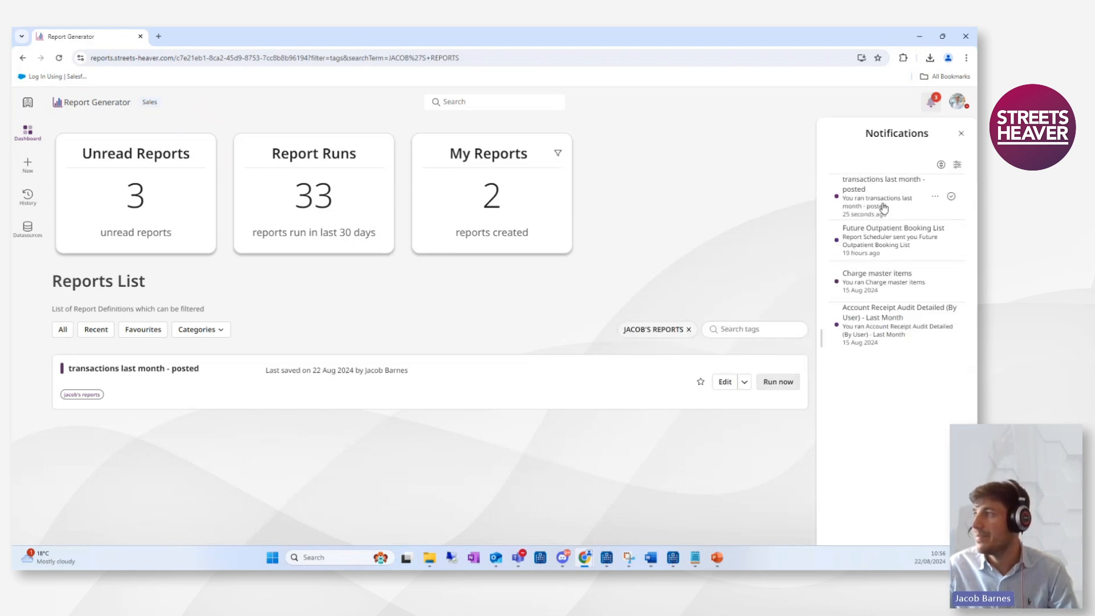
left_click(883, 198)
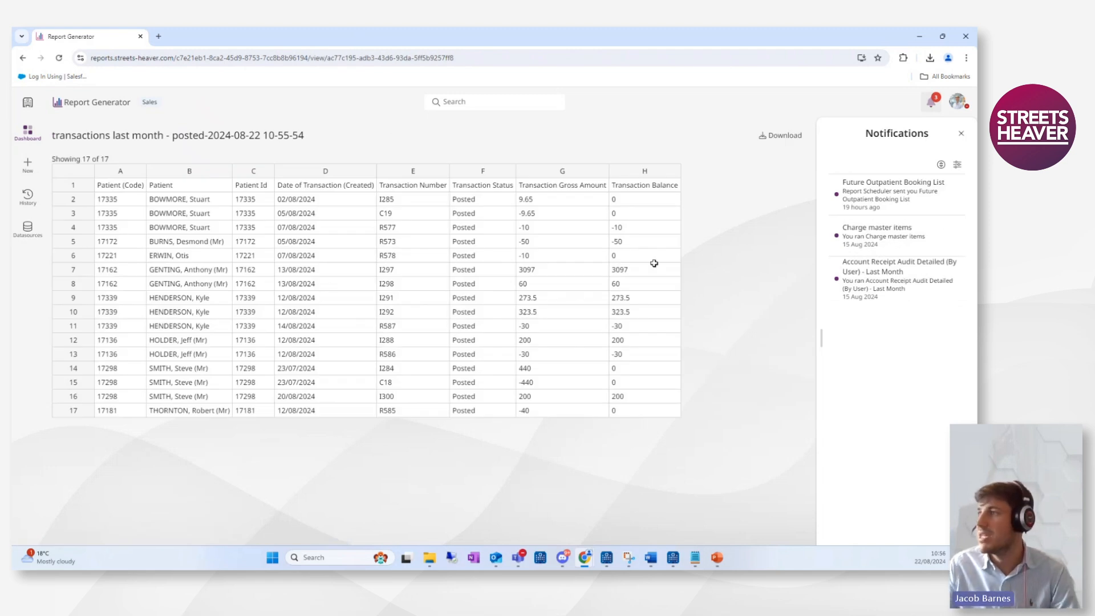
left_click(791, 140)
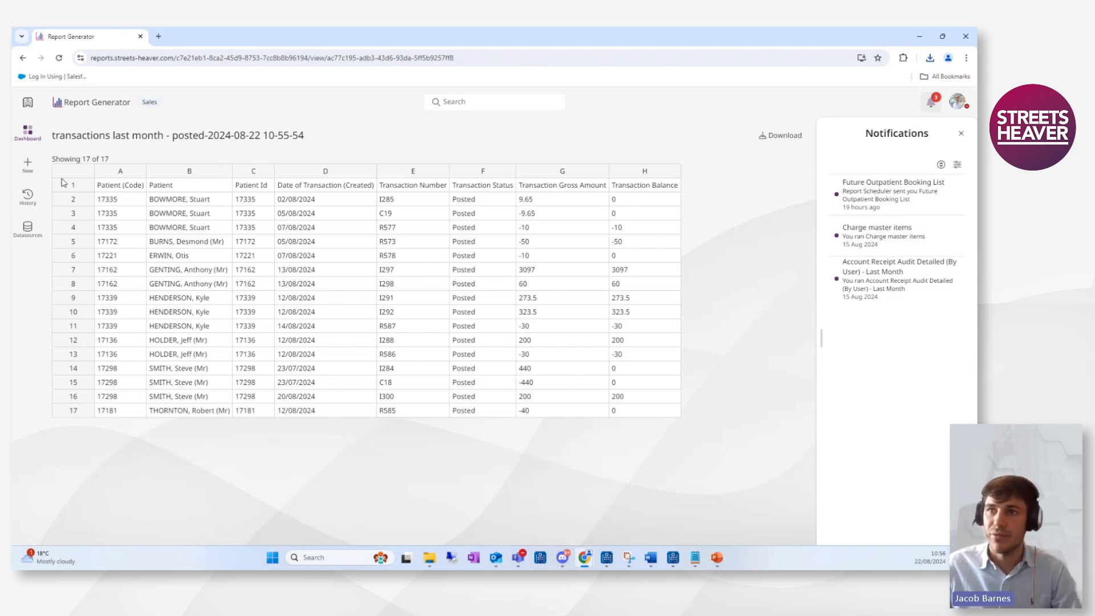
Start a new report and filter the templates to the System Reports category.
left_click(29, 167)
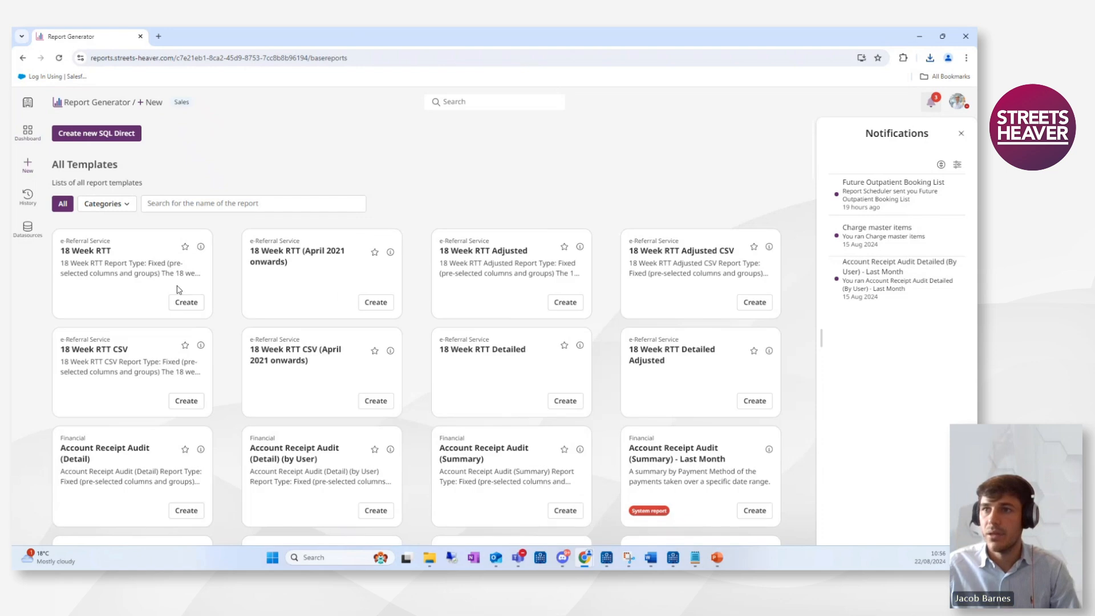
left_click(114, 208)
left_click(114, 378)
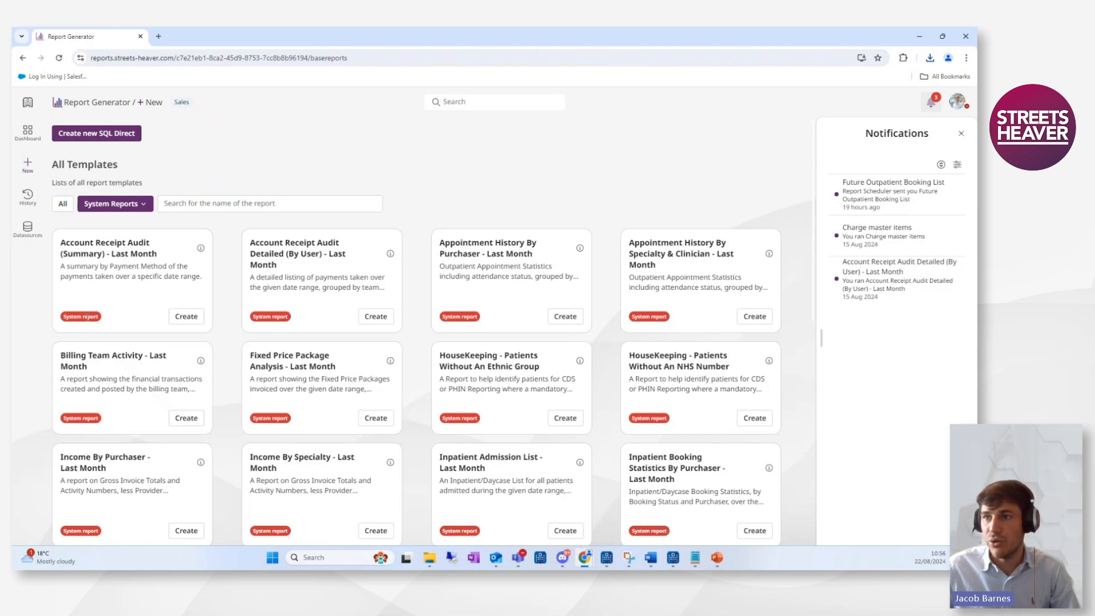
Search the templates for income and create a report from Income By Specialty - Last Month.
left_click(251, 205)
type("in")
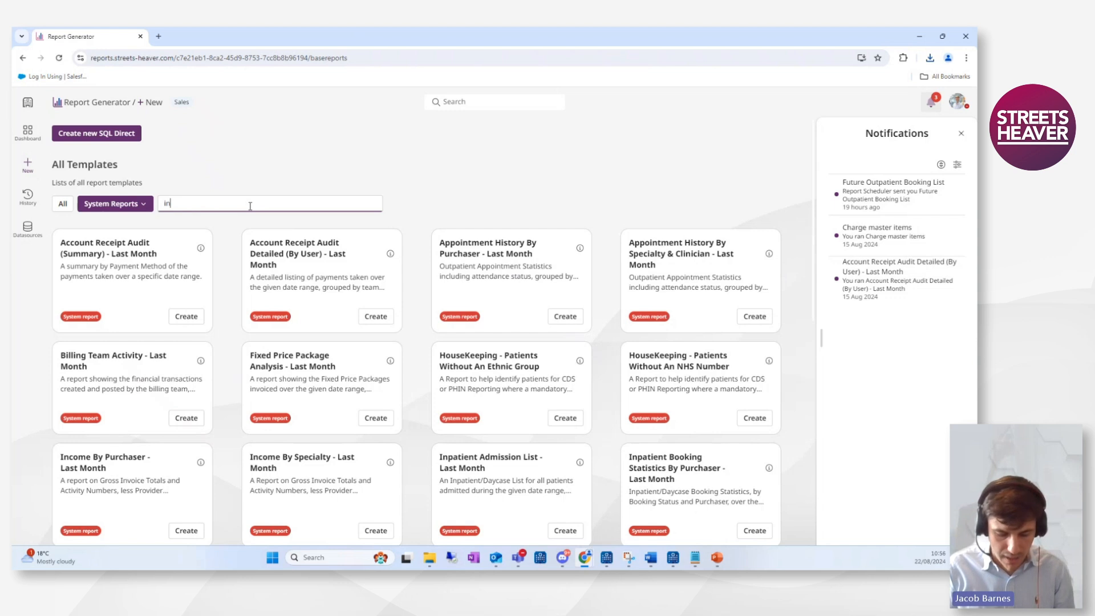
type("ocme")
key("Return")
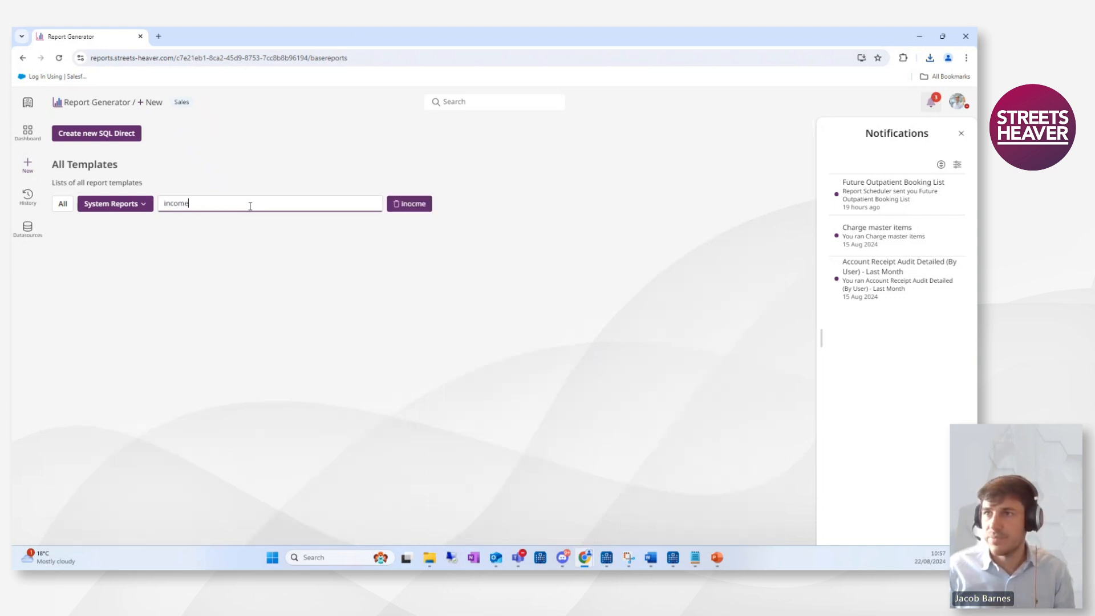
key("Return")
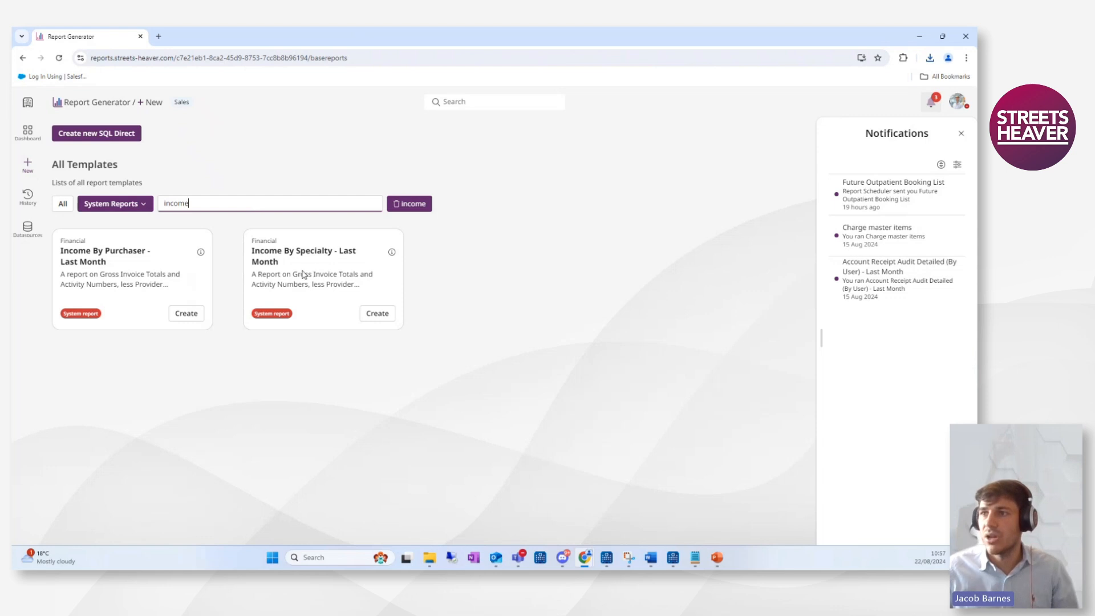
left_click(377, 313)
Add another Cost of Issues column to the report's columns.
scroll(231, 319, "down", 1)
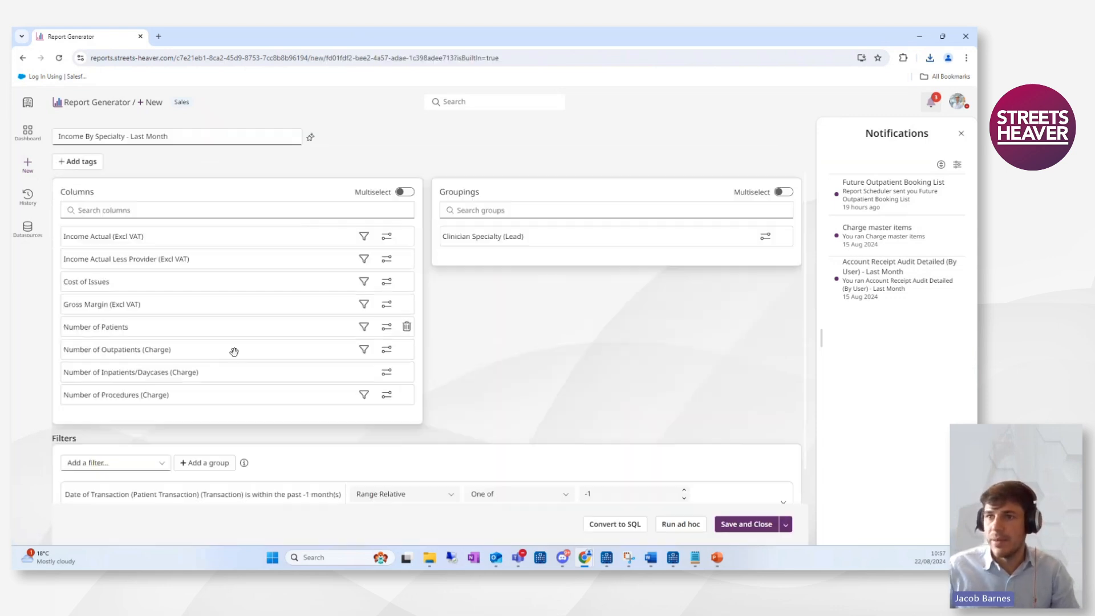
scroll(188, 311, "down", 1)
scroll(142, 288, "up", 1)
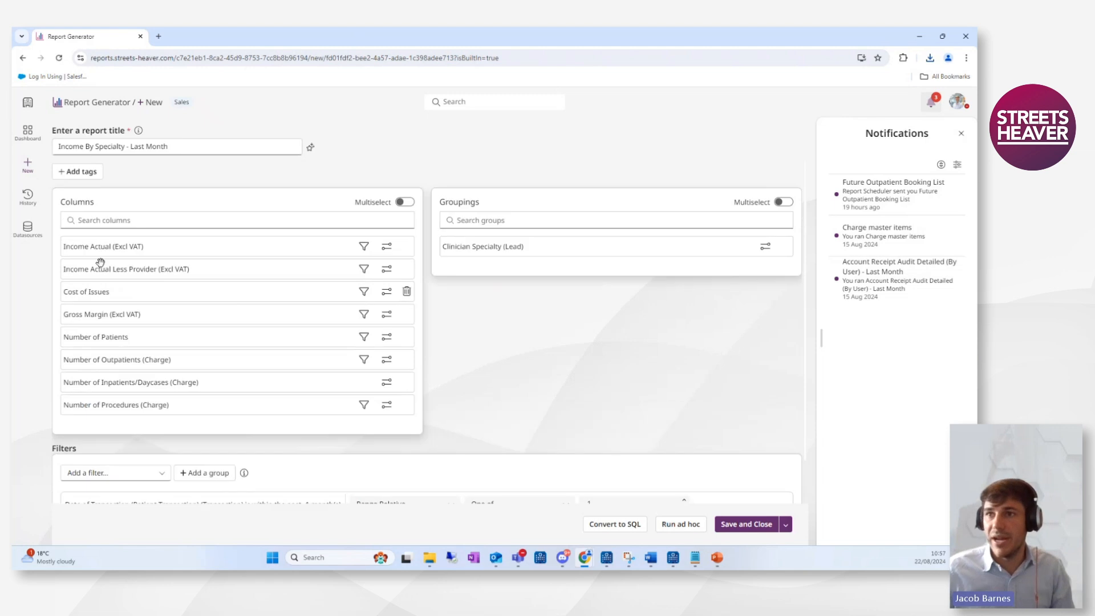
scroll(166, 288, "down", 1)
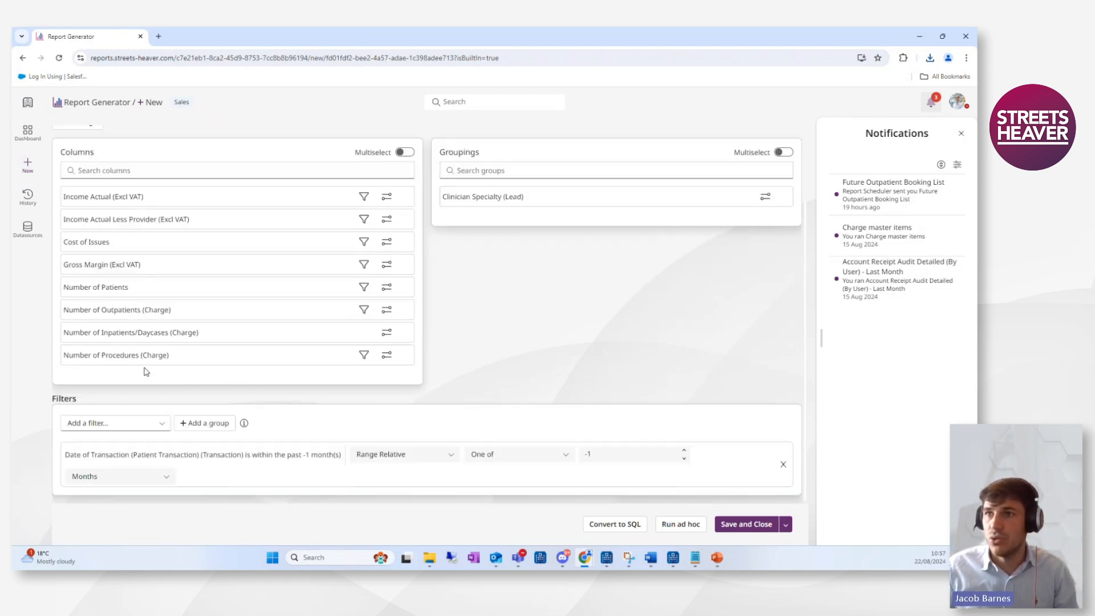
scroll(146, 371, "up", 1)
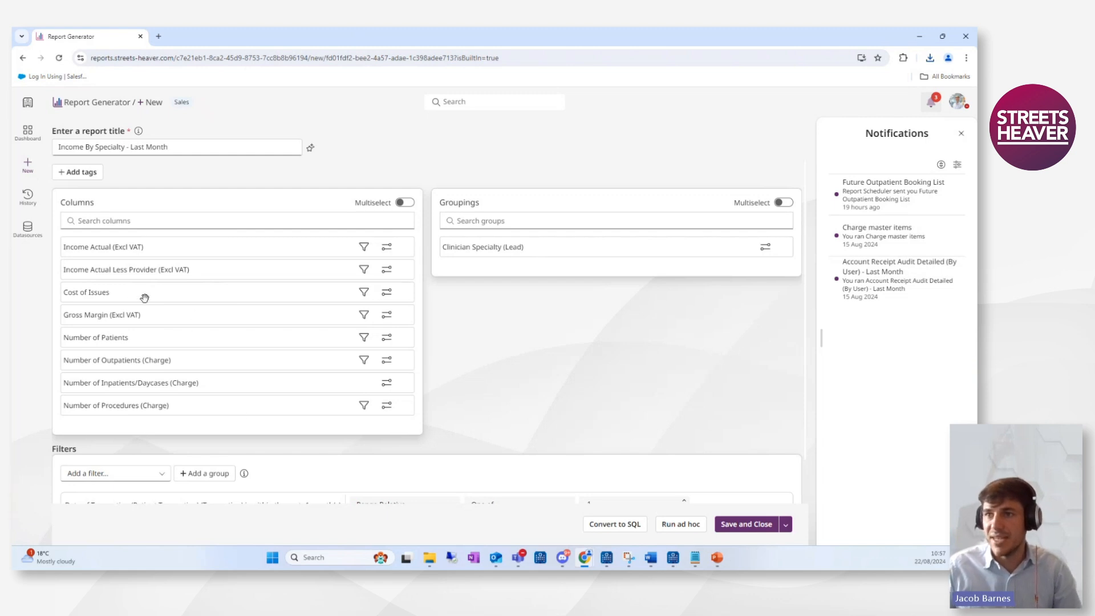
left_click(129, 218)
type("cost of issu")
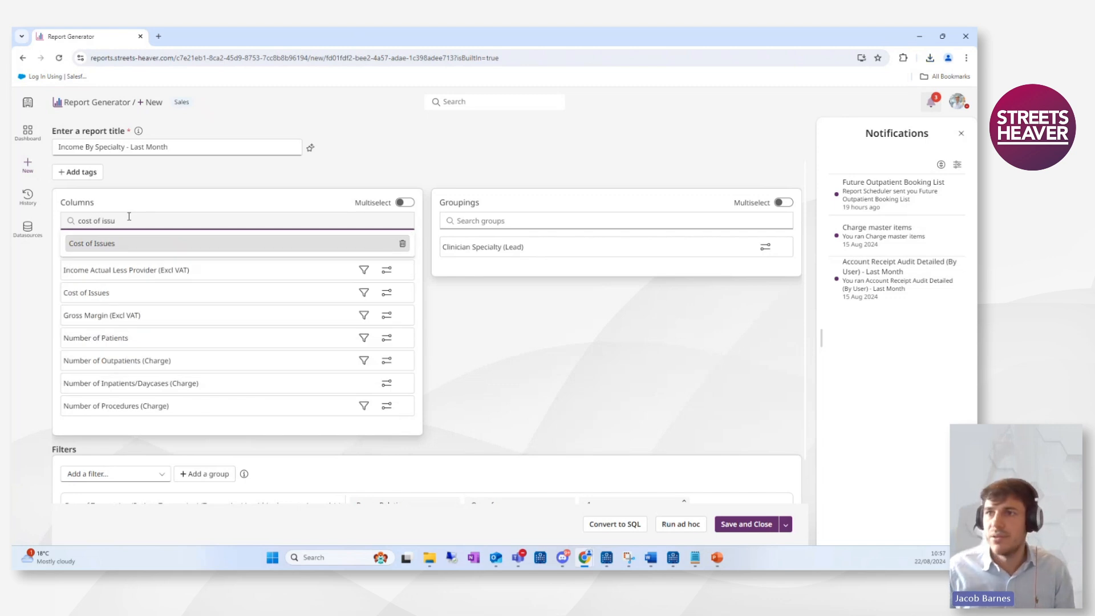
left_click(140, 244)
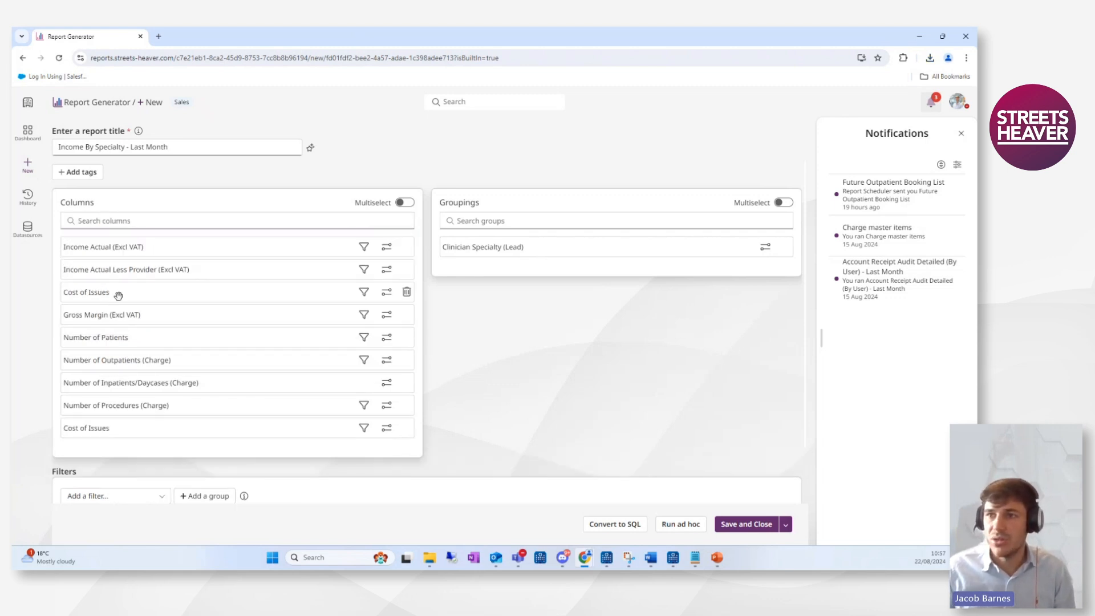
Rename the new column to 'Cost of Issues (radiology)'.
left_click(386, 428)
scroll(127, 318, "down", 2)
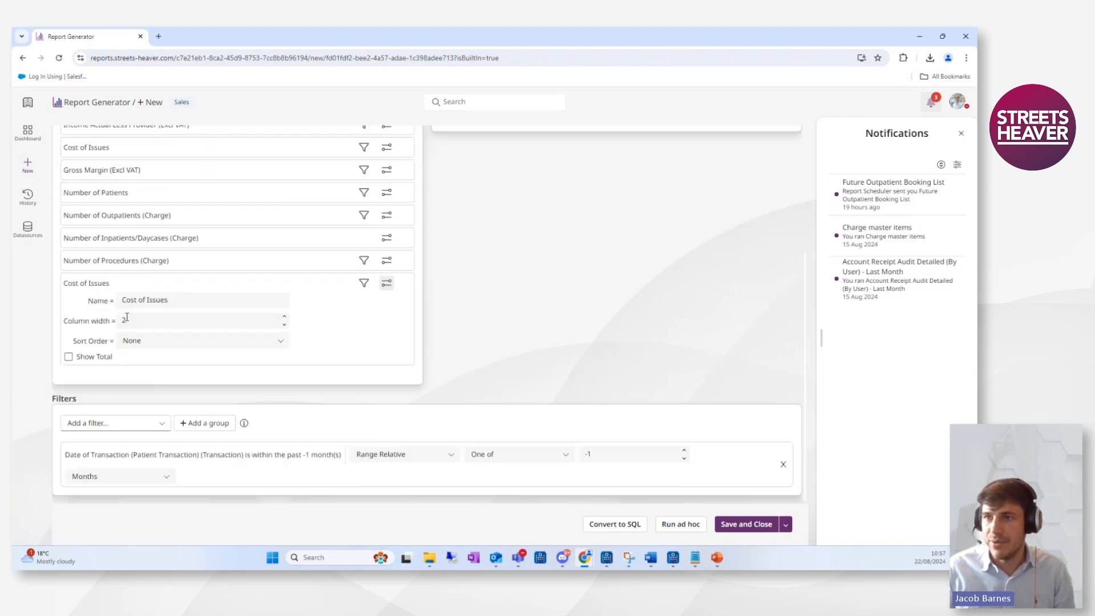
left_click(177, 298)
type("(")
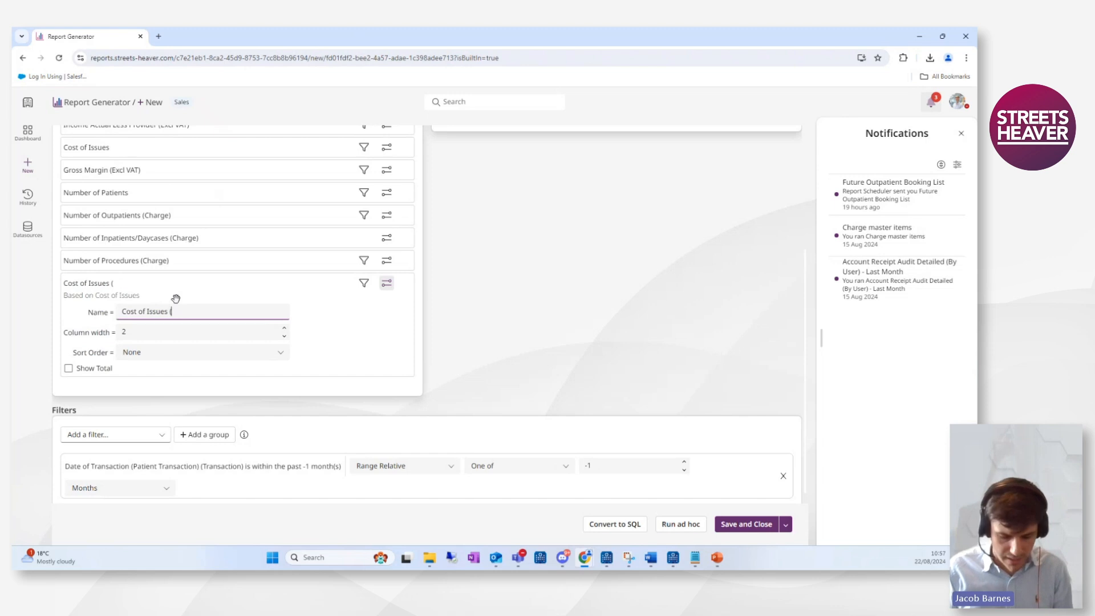
type("radiology")
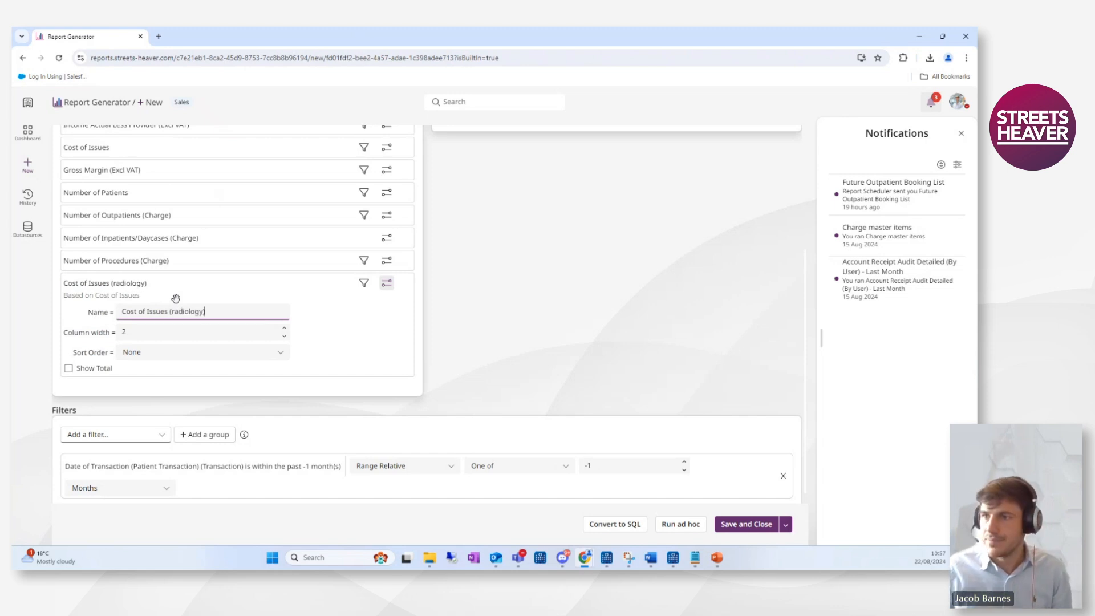
left_click(386, 284)
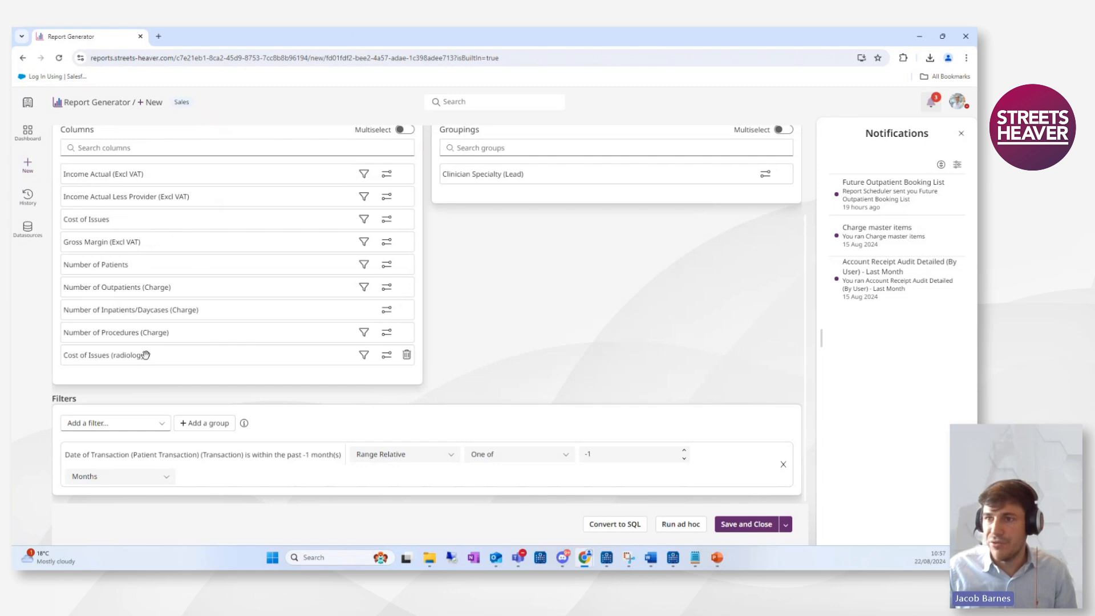
Add a Billing Group filter to the Cost of Issues (radiology) column.
left_click(364, 359)
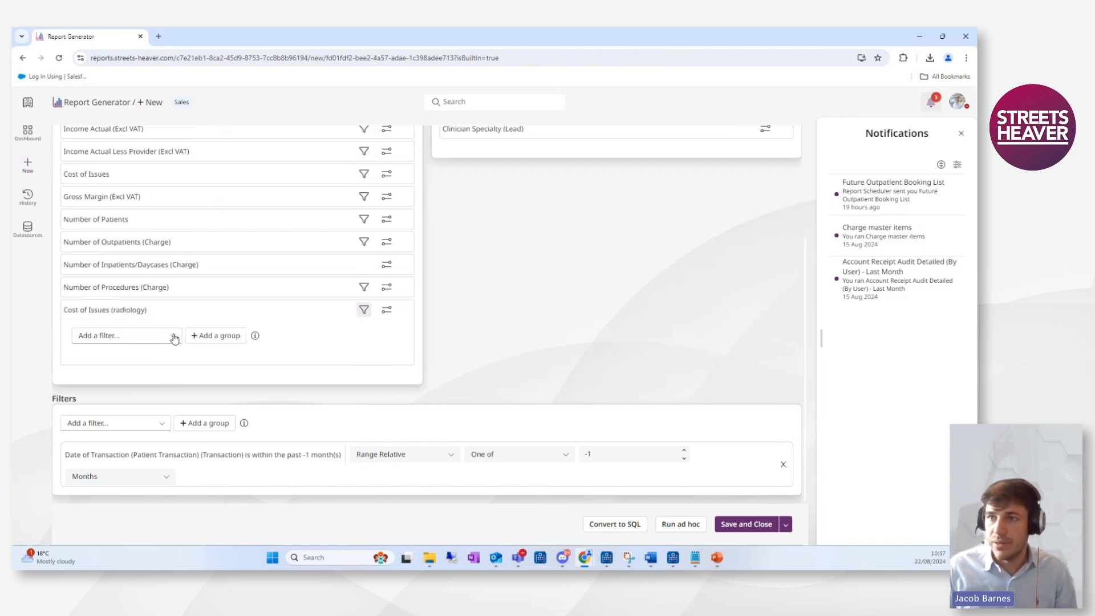
left_click(138, 338)
type("billi")
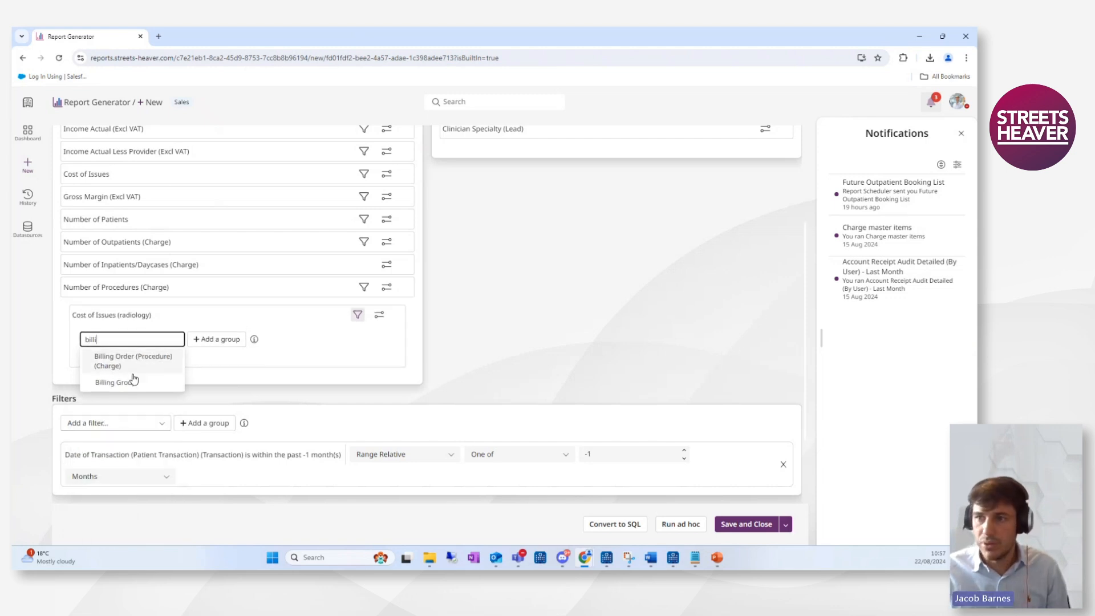
left_click(129, 383)
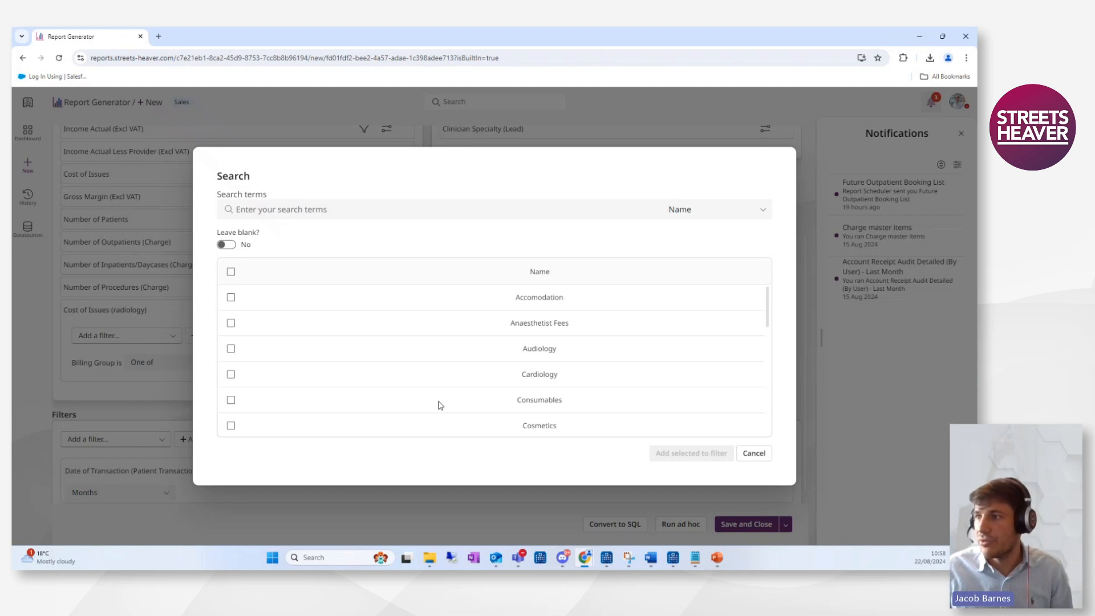
Search billing groups for radiology and add Radiology and Radiology - MRI to the column filter.
left_click(347, 212)
type("radiology")
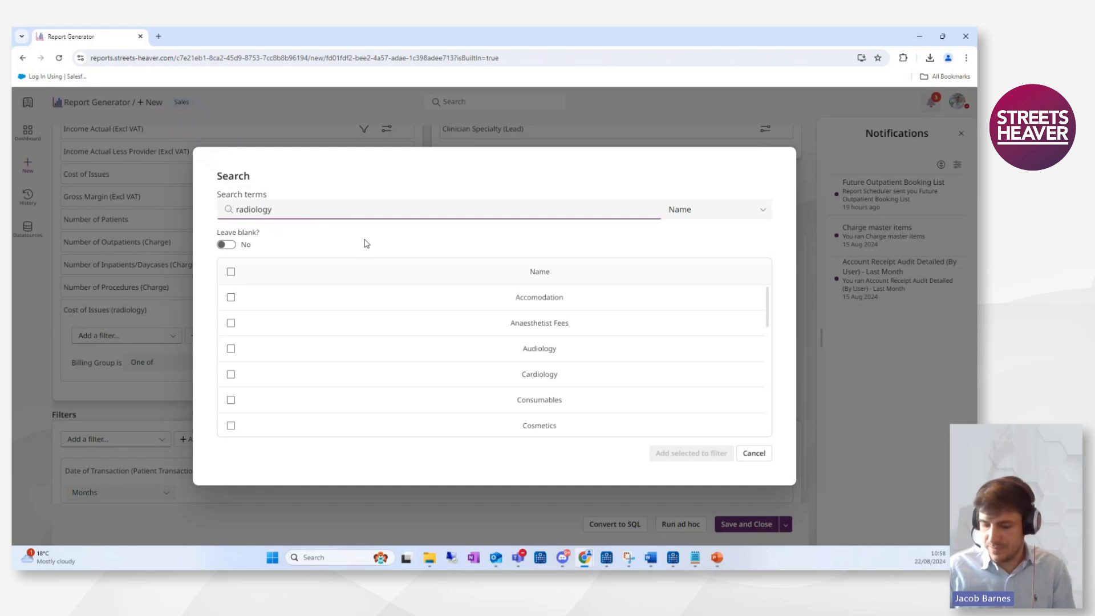
key("Return")
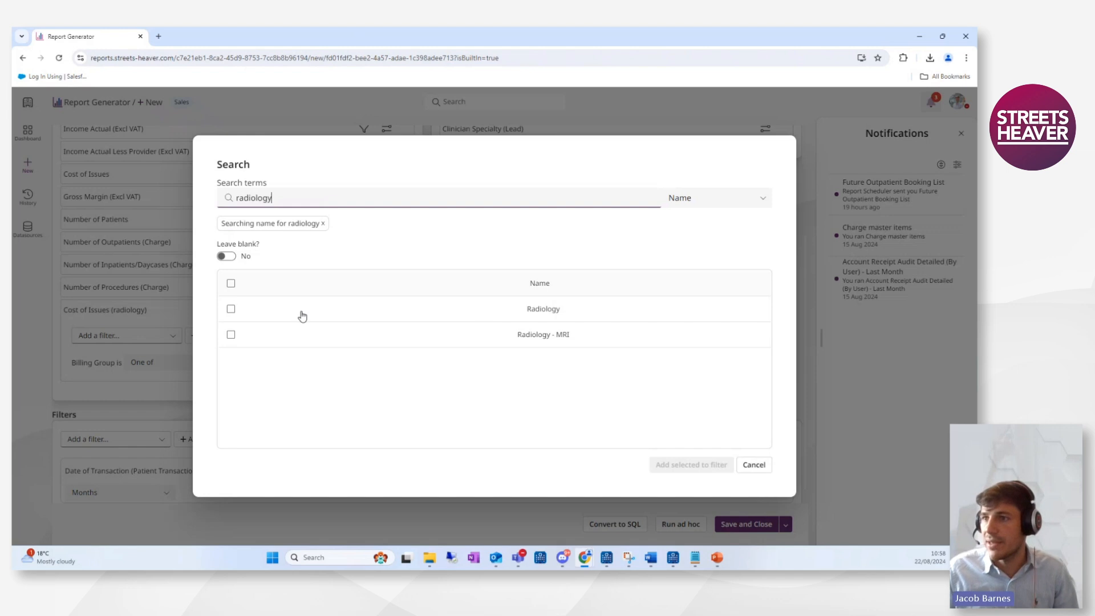
left_click(230, 309)
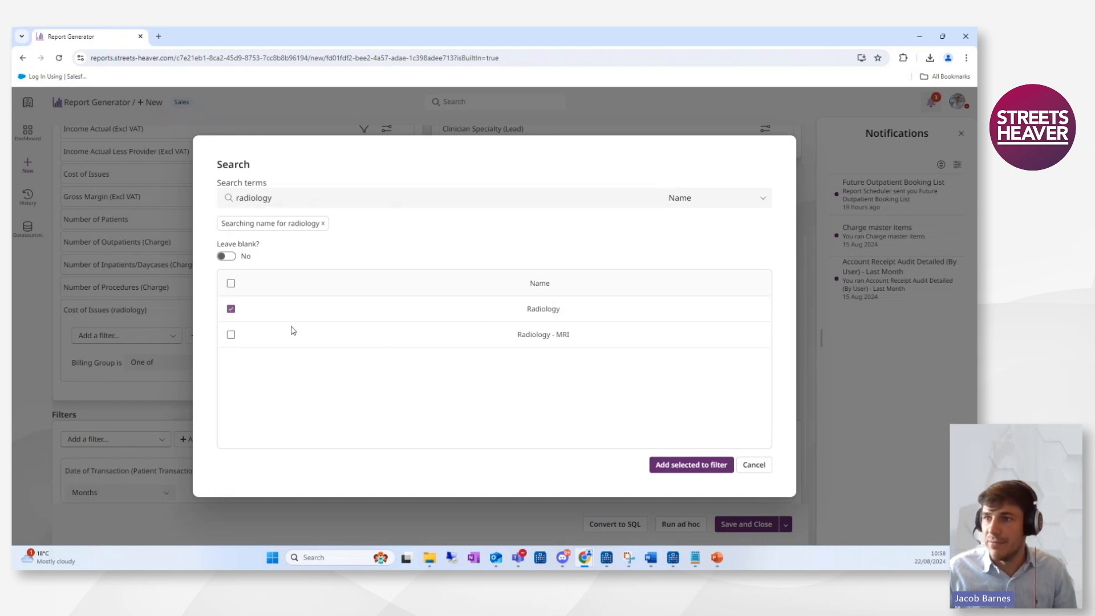
left_click(230, 335)
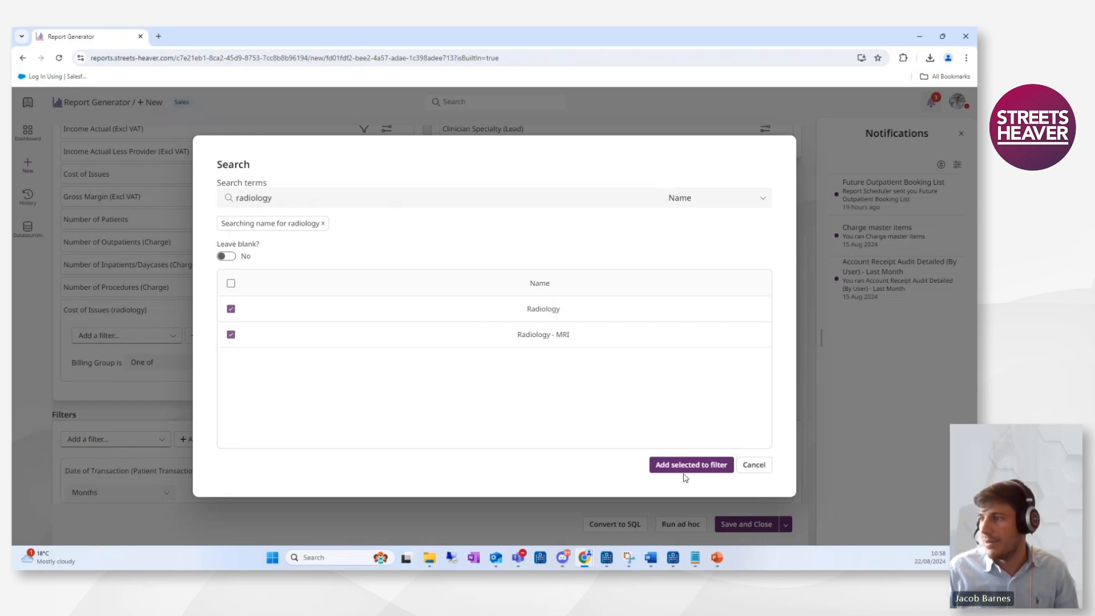
left_click(685, 466)
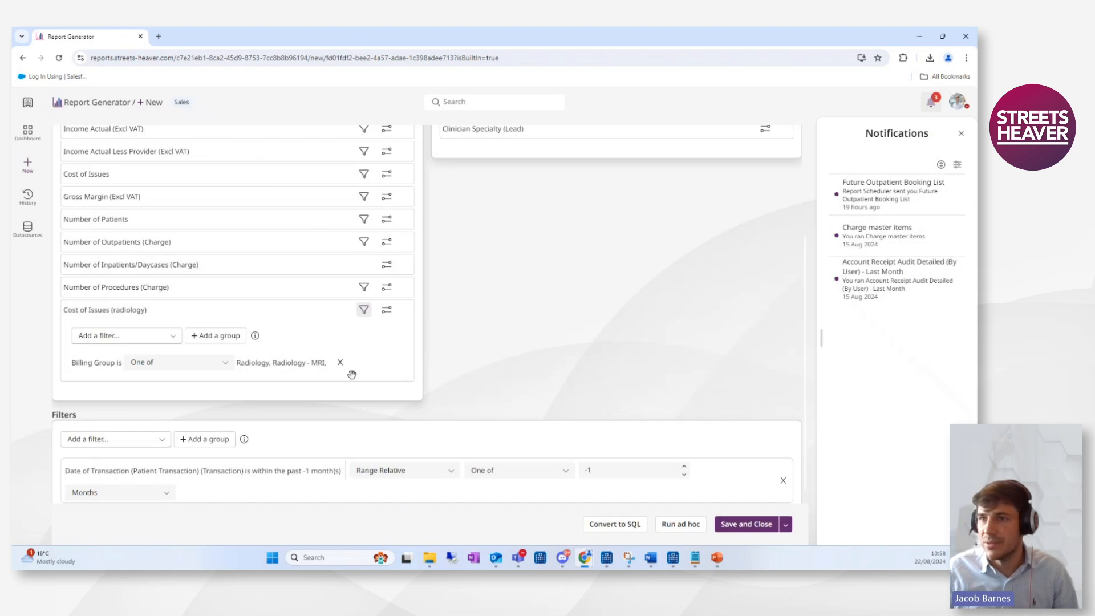
scroll(228, 371, "up", 2)
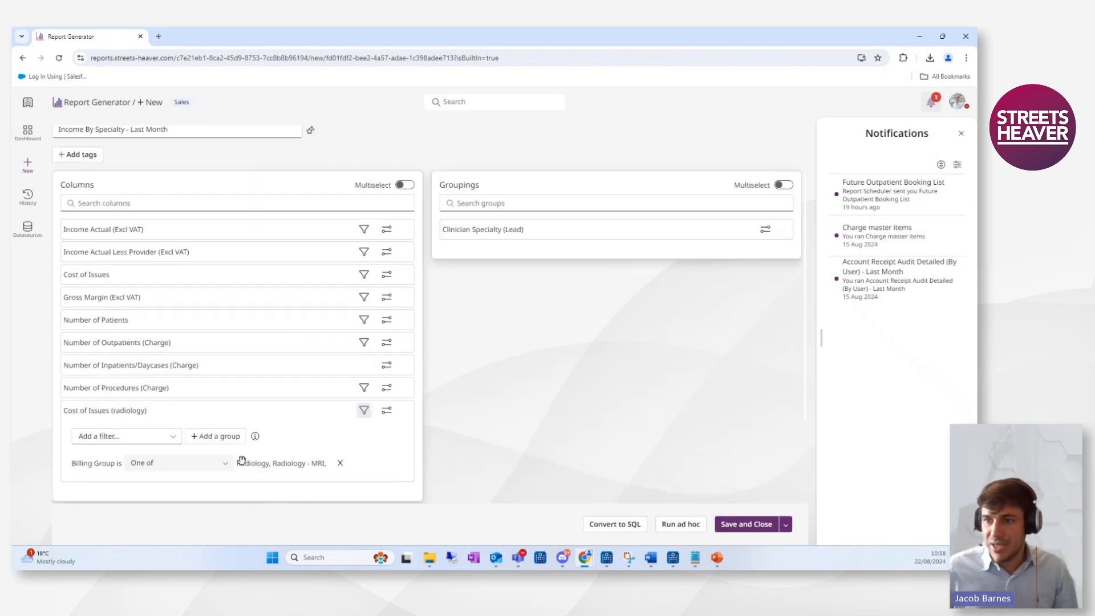